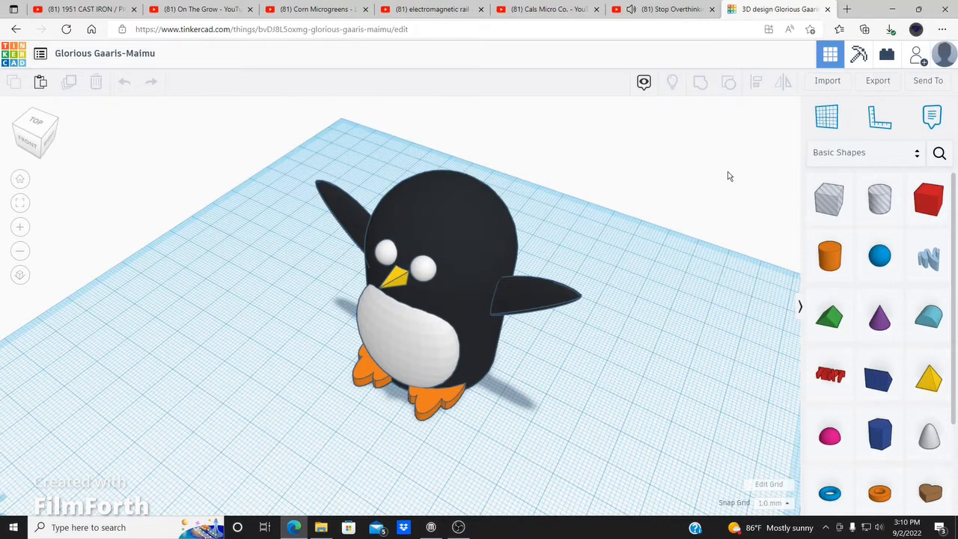
# - Export the penguin design as an STL file and check for it in the Downloads folder
pyautogui.moveTo(564, 357)
pyautogui.mouseDown(button='middle')
pyautogui.moveTo(558, 339)
pyautogui.moveTo(547, 349)
pyautogui.mouseUp(button='middle')
pyautogui.moveTo(548, 353); pyautogui.dragTo(581, 325, button='right')
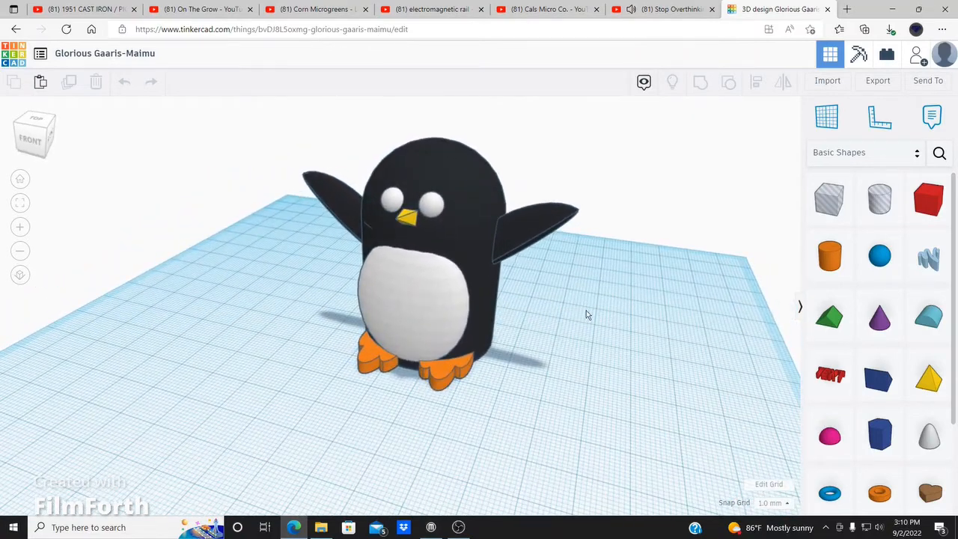
pyautogui.click(876, 80)
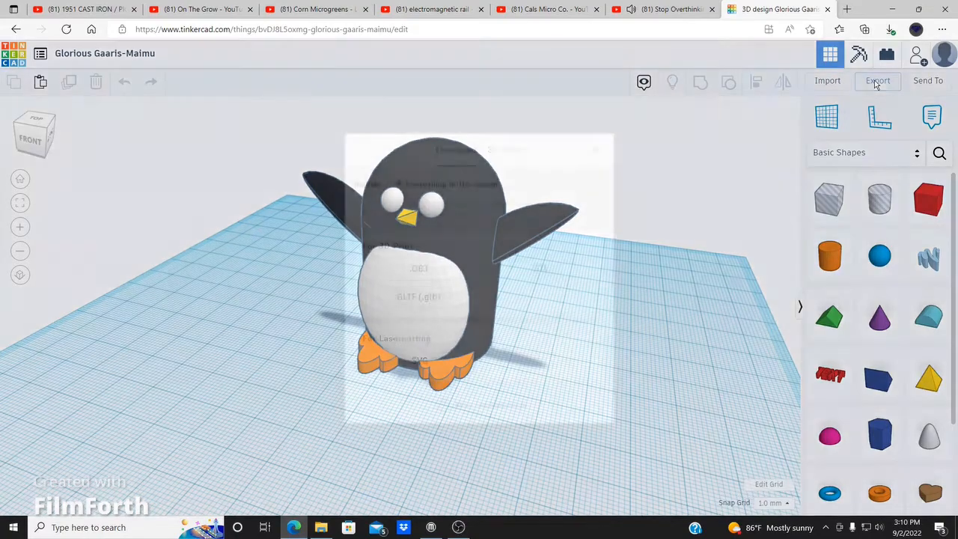
pyautogui.click(565, 276)
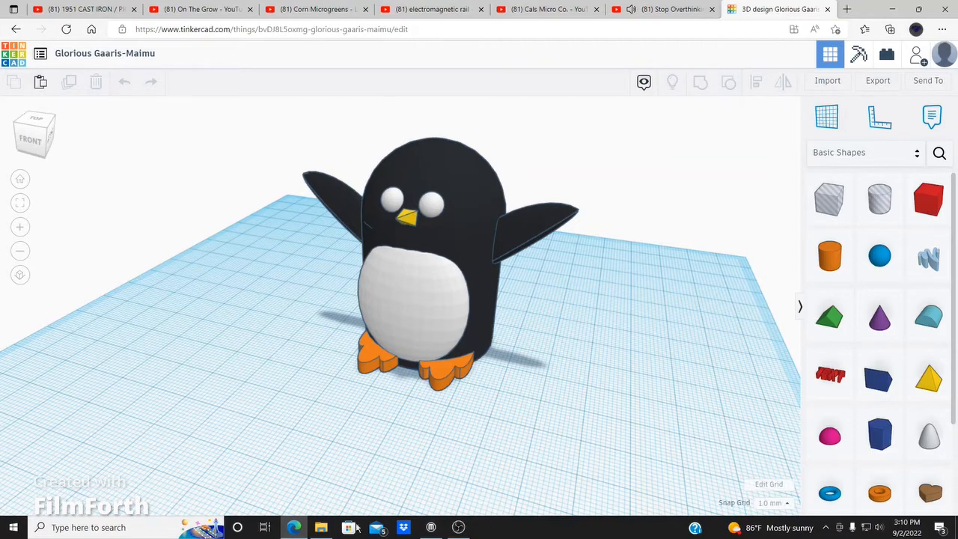
pyautogui.click(321, 527)
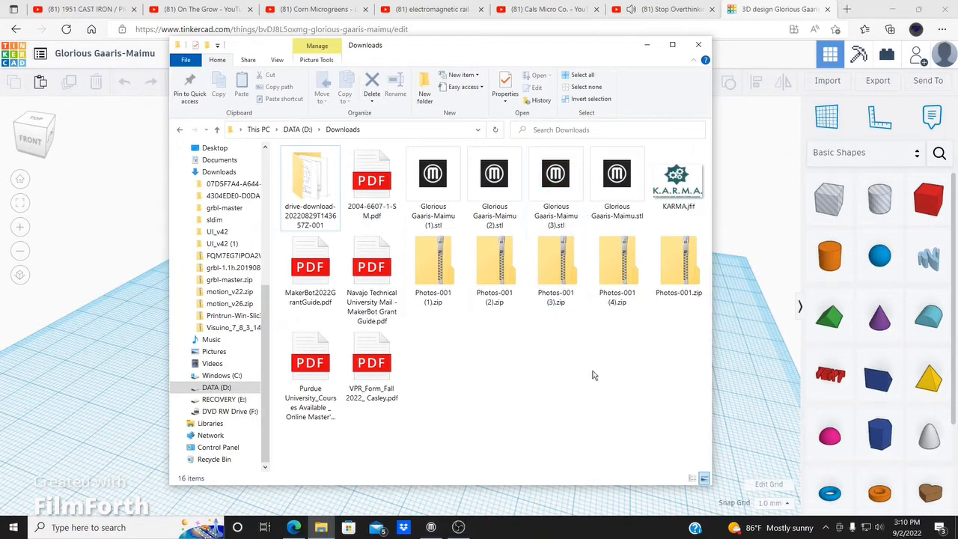
pyautogui.click(645, 51)
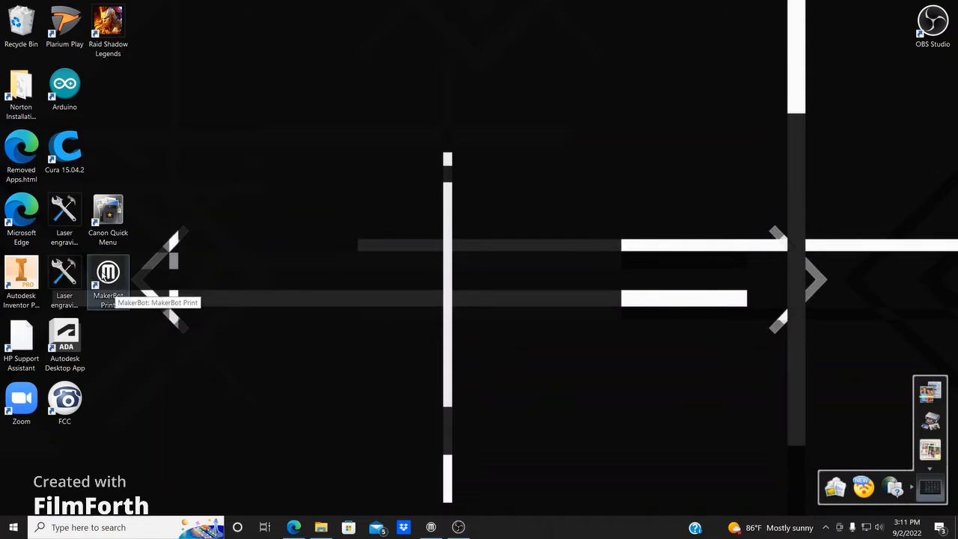
# - Launch MakerBot Print from the desktop and look over the empty build plate
pyautogui.doubleClick(104, 275)
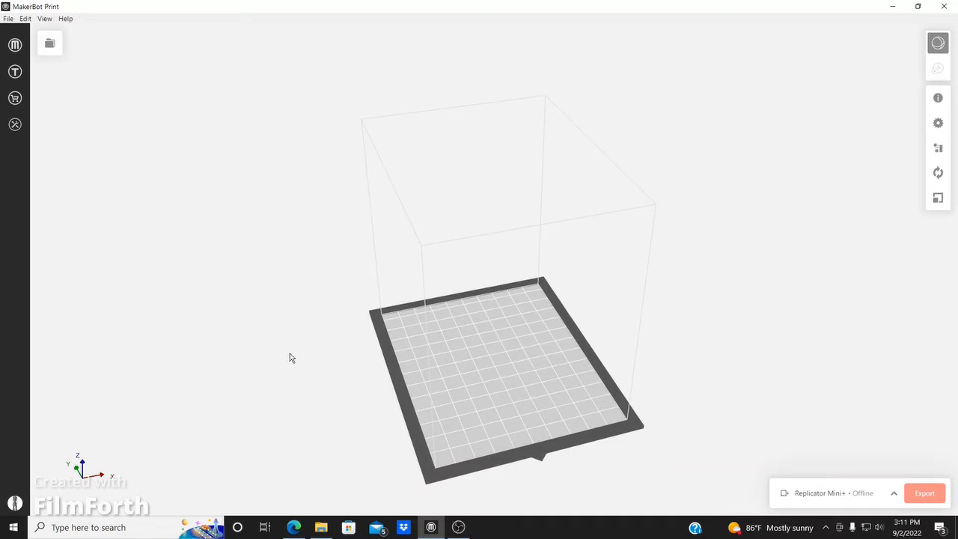
pyautogui.scroll(1, 479, 366)
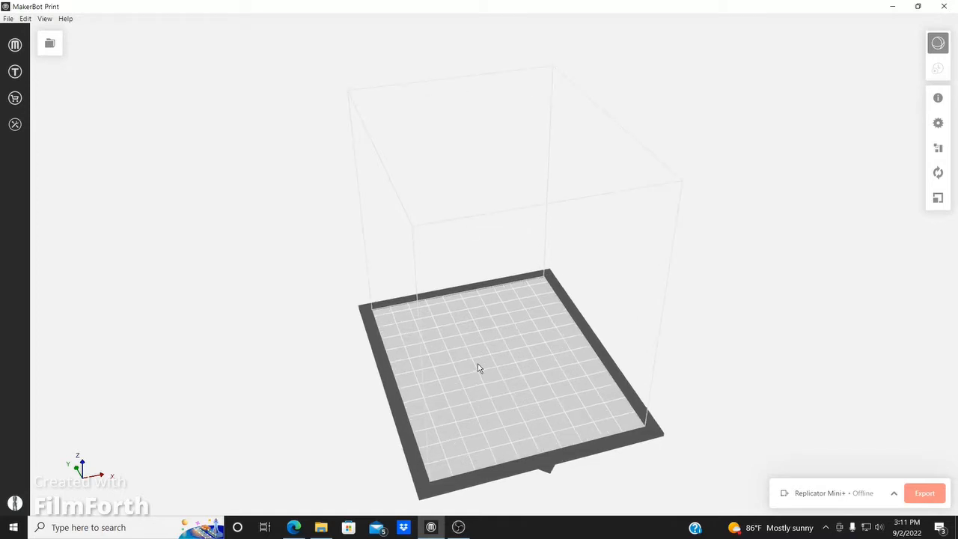
pyautogui.scroll(-2, 482, 372)
pyautogui.moveTo(484, 376)
pyautogui.mouseDown(button='right')
pyautogui.moveTo(487, 361)
pyautogui.moveTo(456, 383)
pyautogui.moveTo(442, 358)
pyautogui.moveTo(400, 343)
pyautogui.moveTo(419, 360)
pyautogui.moveTo(472, 368)
pyautogui.mouseUp(button='right')
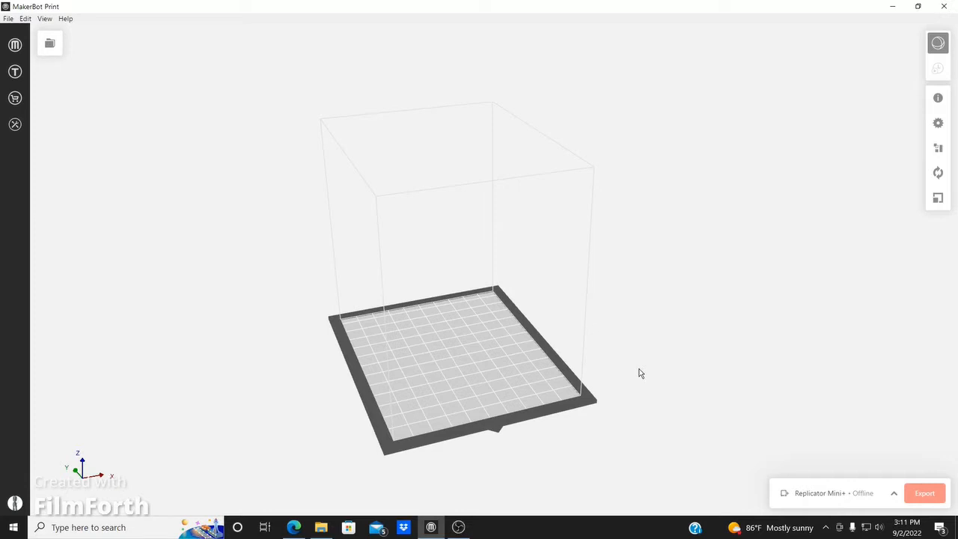
# - Add a Replicator Z18 as an unconnected printer for exporting files
pyautogui.click(894, 495)
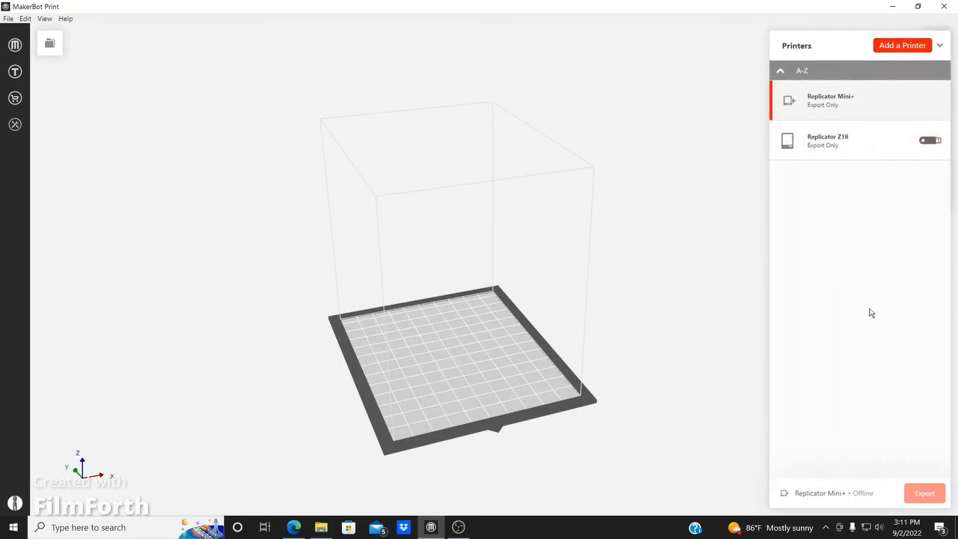
pyautogui.click(906, 47)
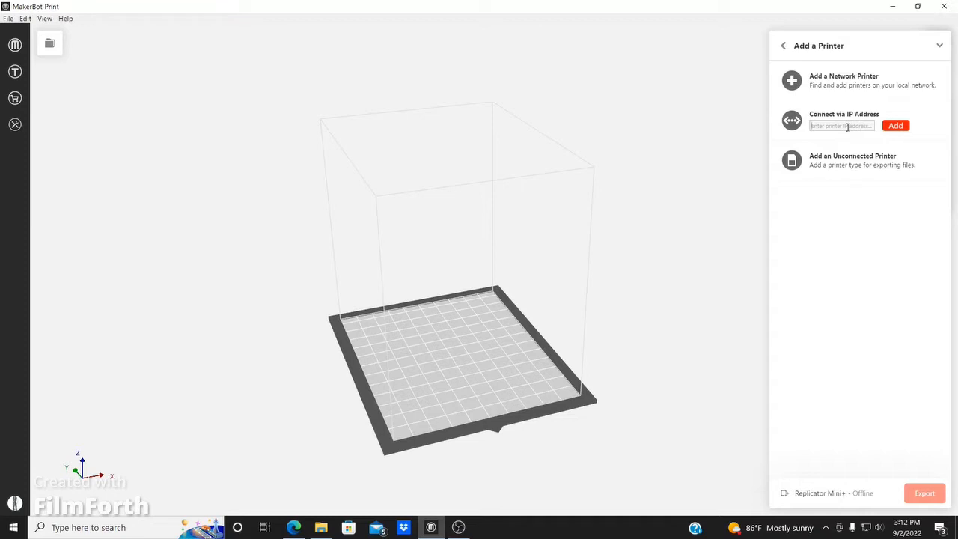
pyautogui.click(856, 168)
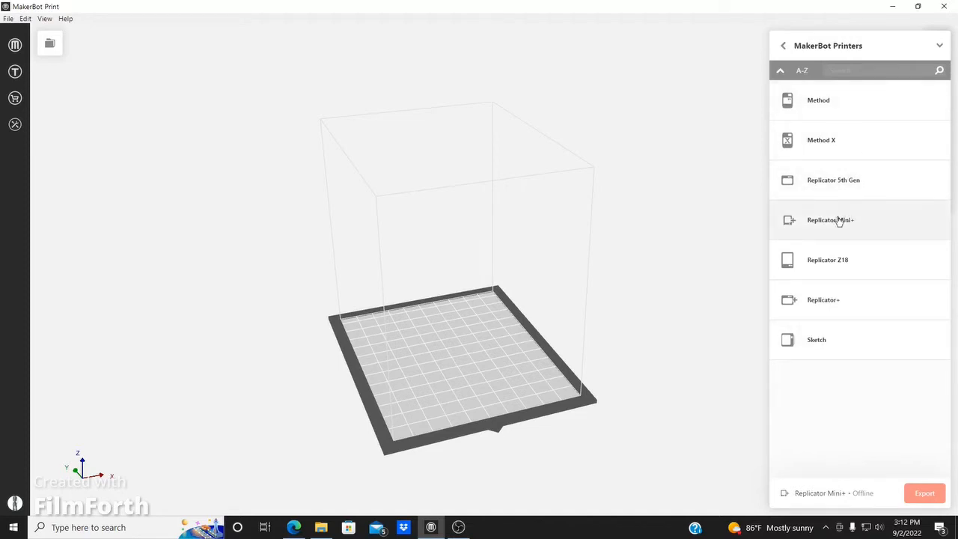
pyautogui.click(864, 262)
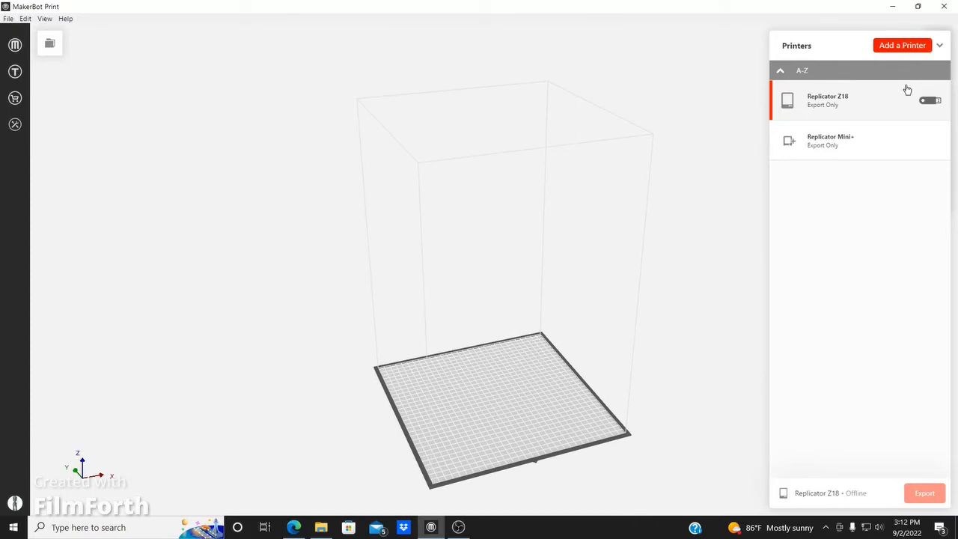
# - Add a Replicator+ as an unconnected printer and sort the printer list Z-A
pyautogui.click(909, 48)
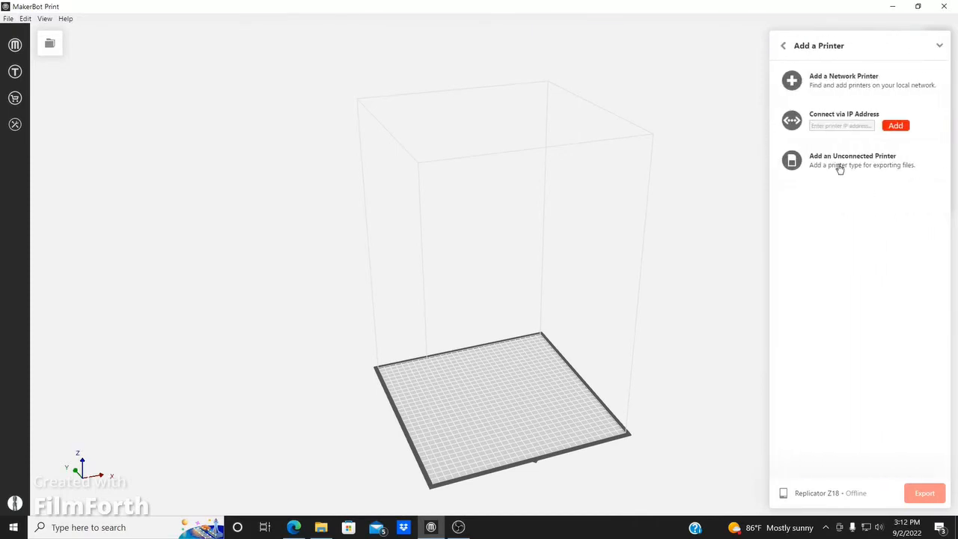
pyautogui.click(840, 165)
pyautogui.click(853, 303)
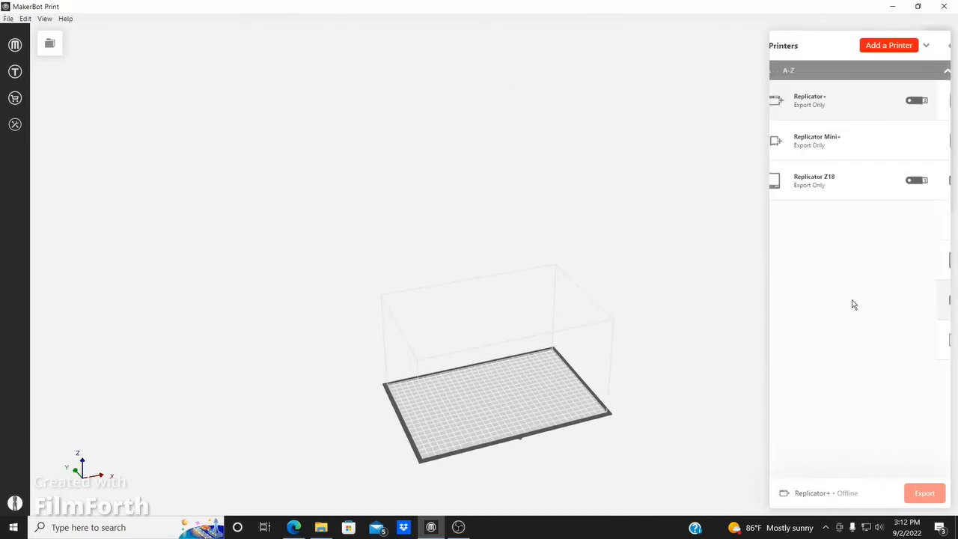
pyautogui.click(781, 72)
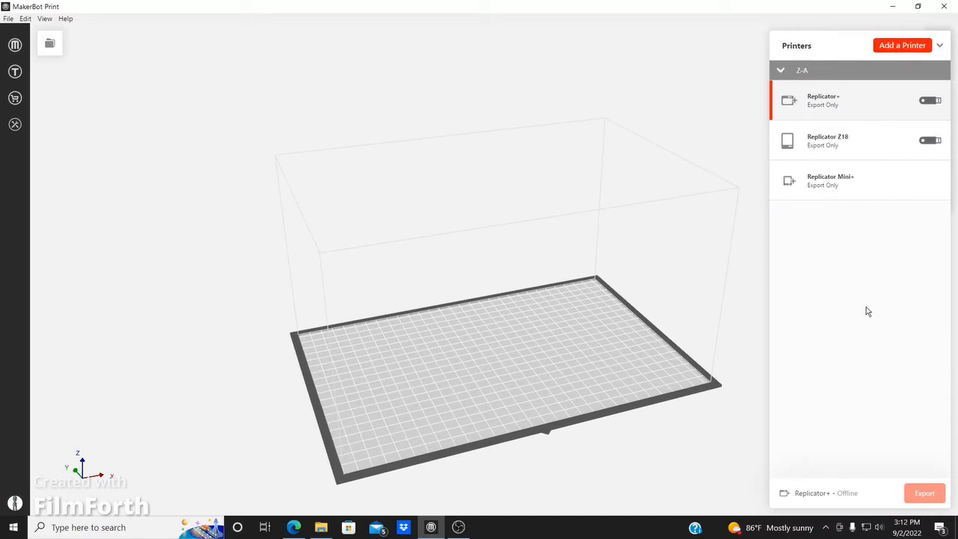
# - Select the Replicator Mini+ as the active printer and close the printer list
pyautogui.moveTo(912, 192)
pyautogui.moveTo(831, 186)
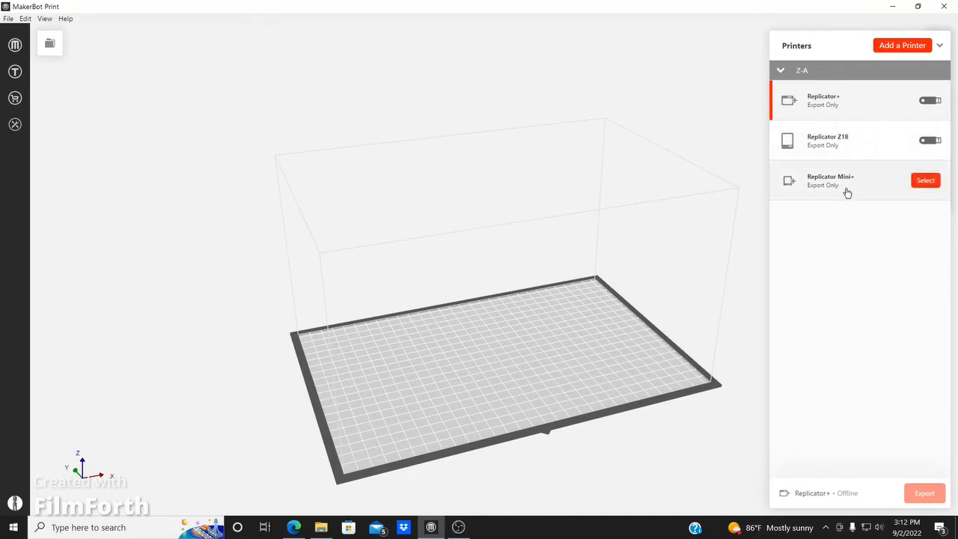
pyautogui.click(925, 181)
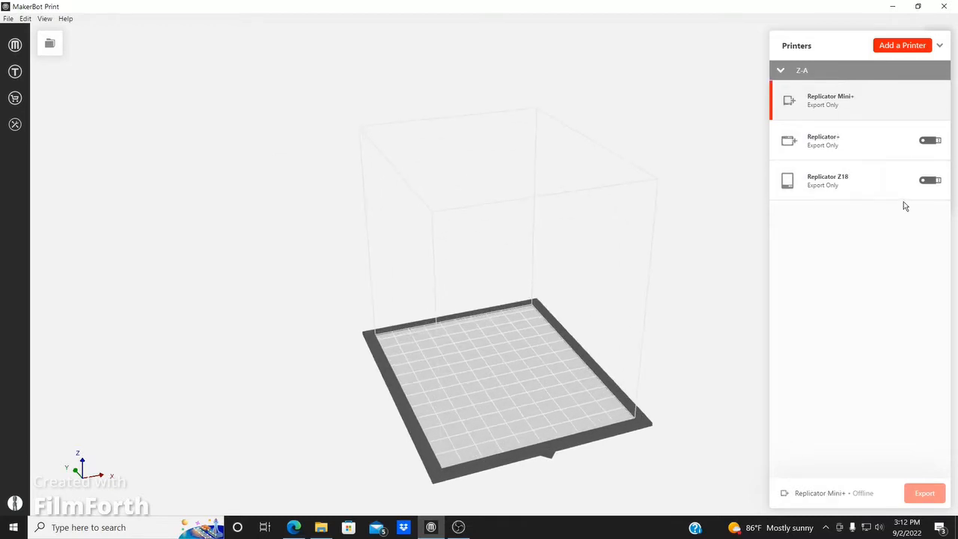
pyautogui.moveTo(933, 144)
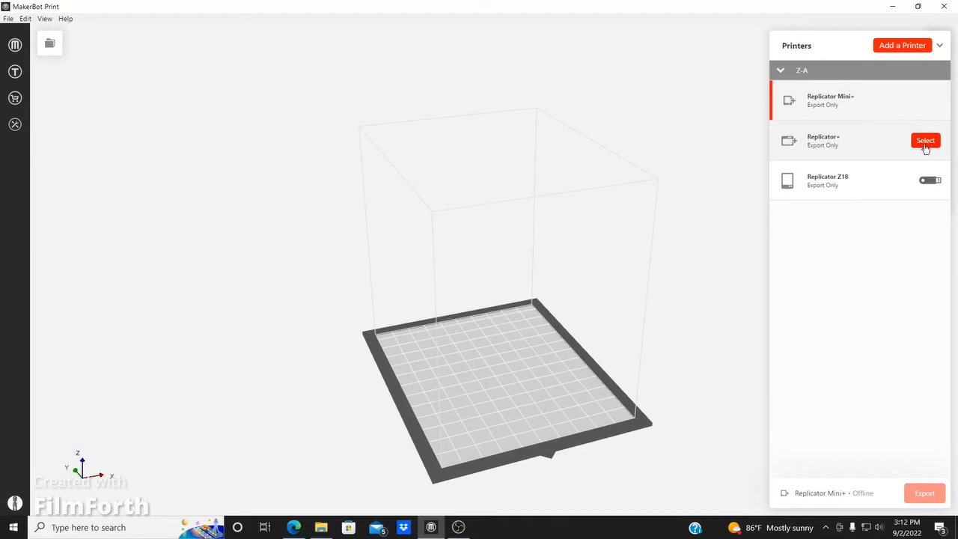
pyautogui.click(681, 401)
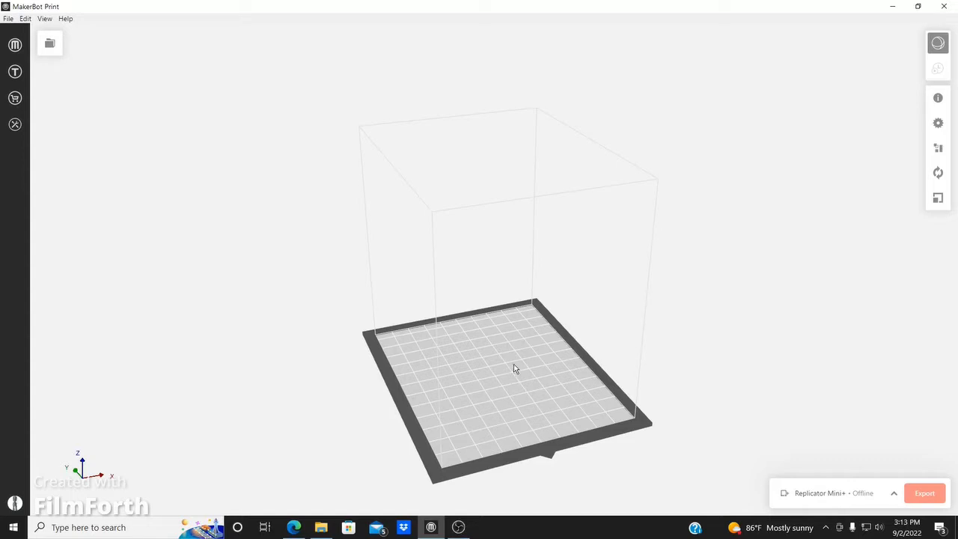
# - Add the model Glorious Gaaris-Maimu.stl from the Downloads folder to the new project
pyautogui.moveTo(513, 368); pyautogui.dragTo(471, 464)
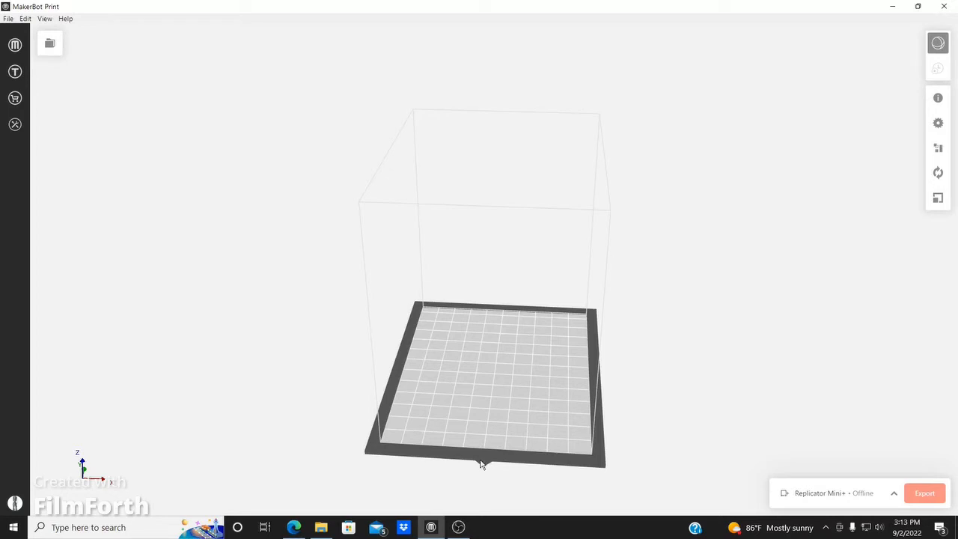
pyautogui.moveTo(483, 457); pyautogui.dragTo(468, 419)
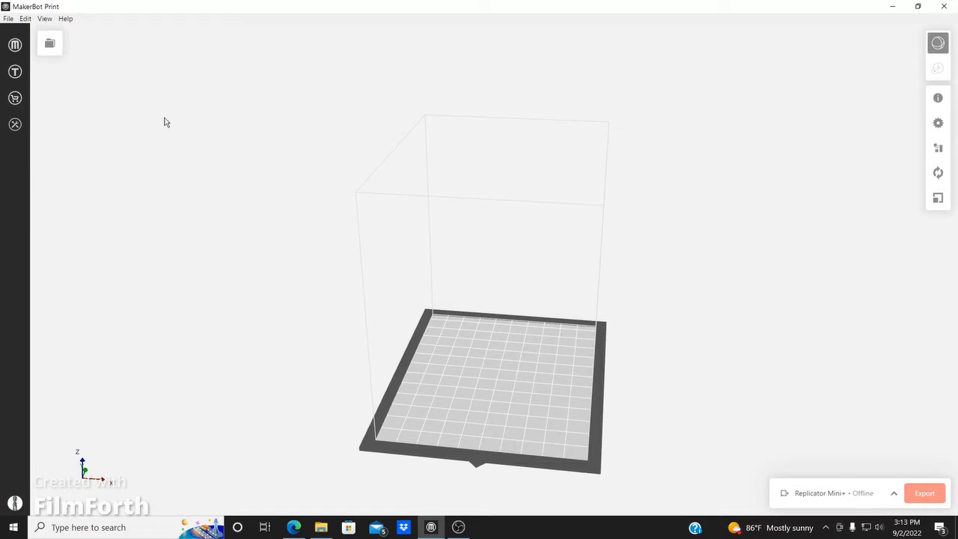
pyautogui.click(49, 43)
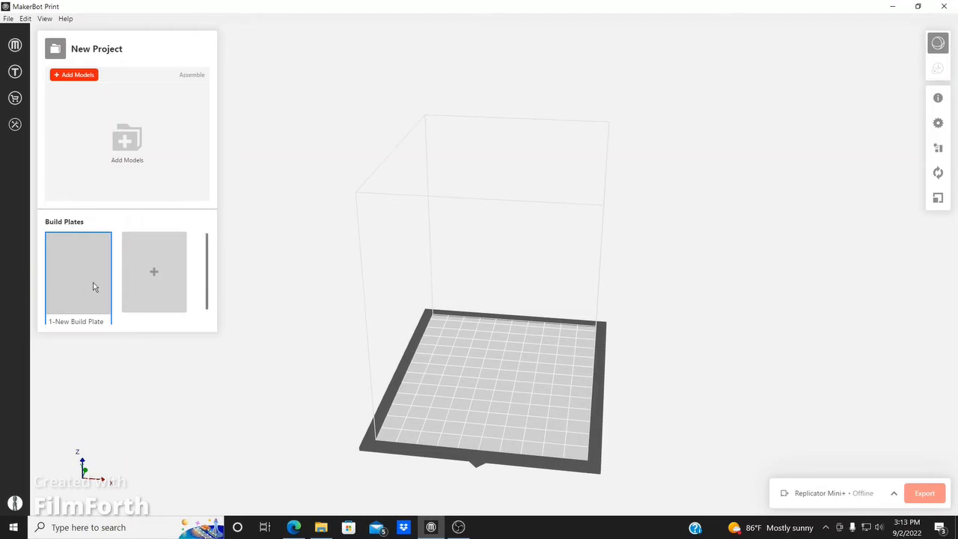
pyautogui.scroll(-1, 84, 295)
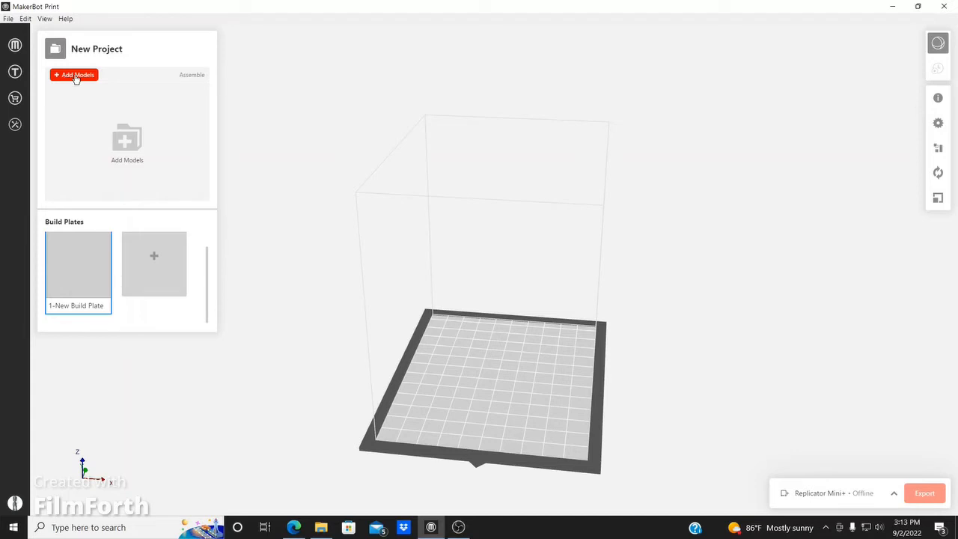
pyautogui.click(9, 20)
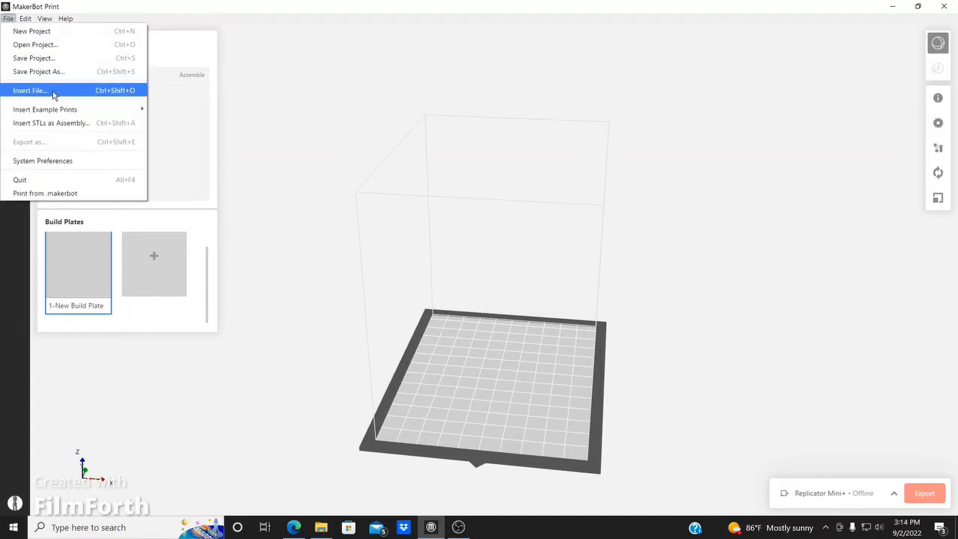
pyautogui.click(187, 124)
pyautogui.click(76, 76)
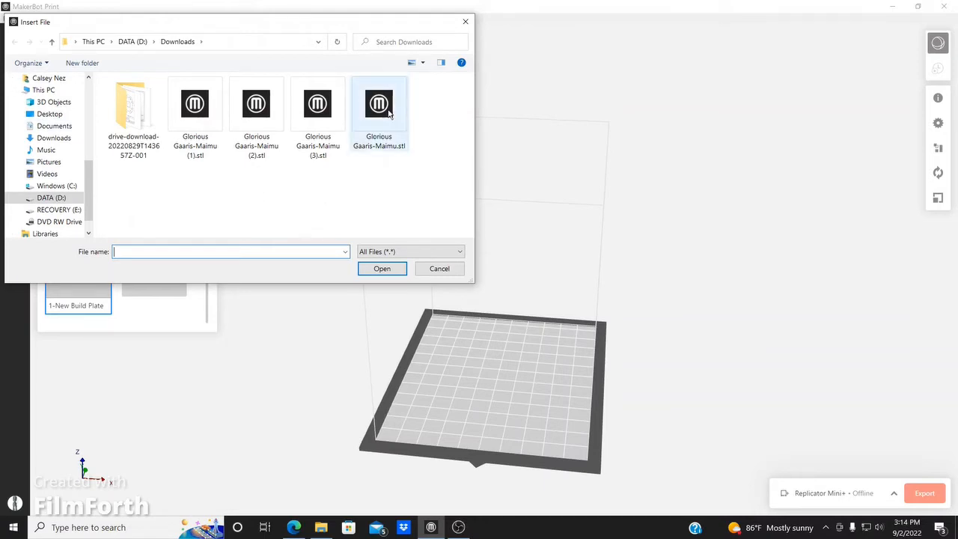
pyautogui.click(370, 149)
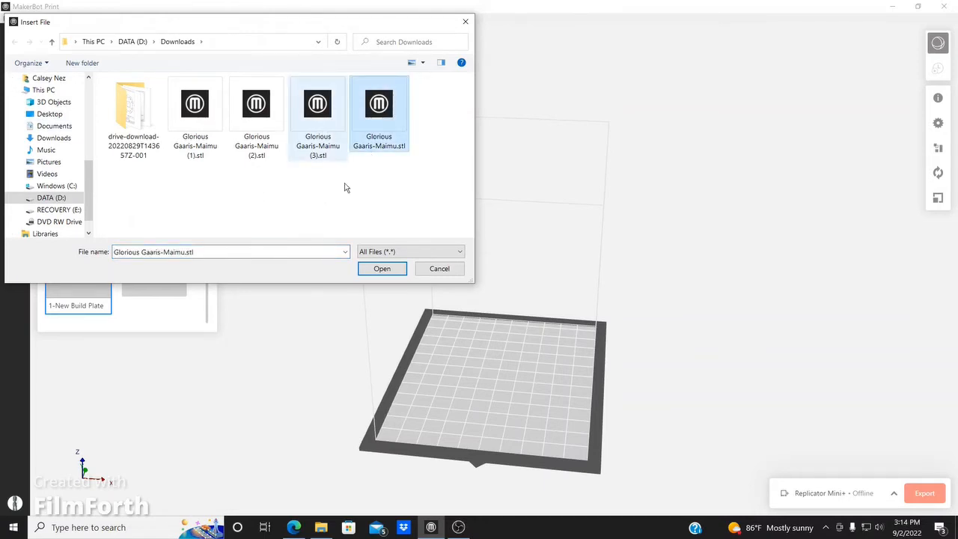
pyautogui.click(380, 269)
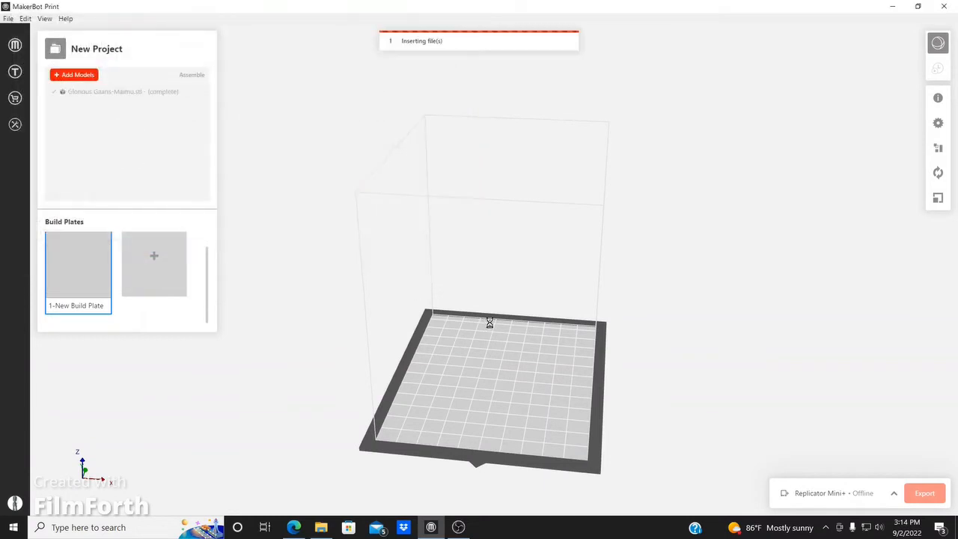
# - Examine the imported penguin on the build plate, including a close look at the surface of its head
pyautogui.scroll(3, 526, 410)
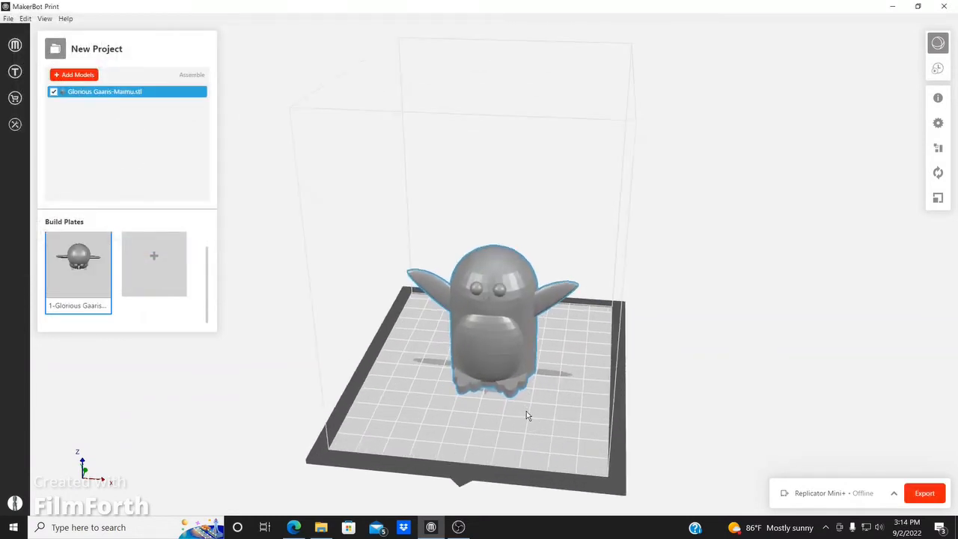
pyautogui.moveTo(525, 410); pyautogui.dragTo(503, 402, button='right')
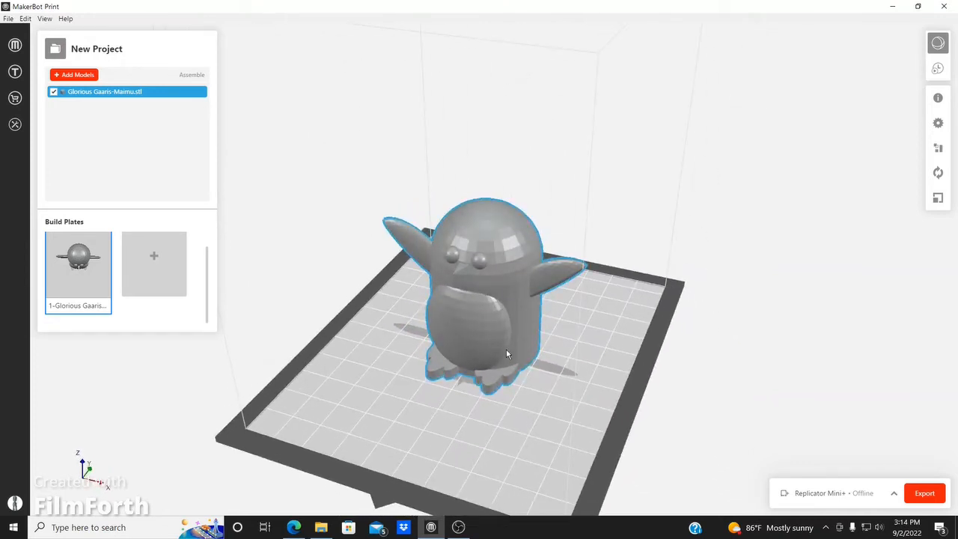
pyautogui.scroll(3, 553, 350)
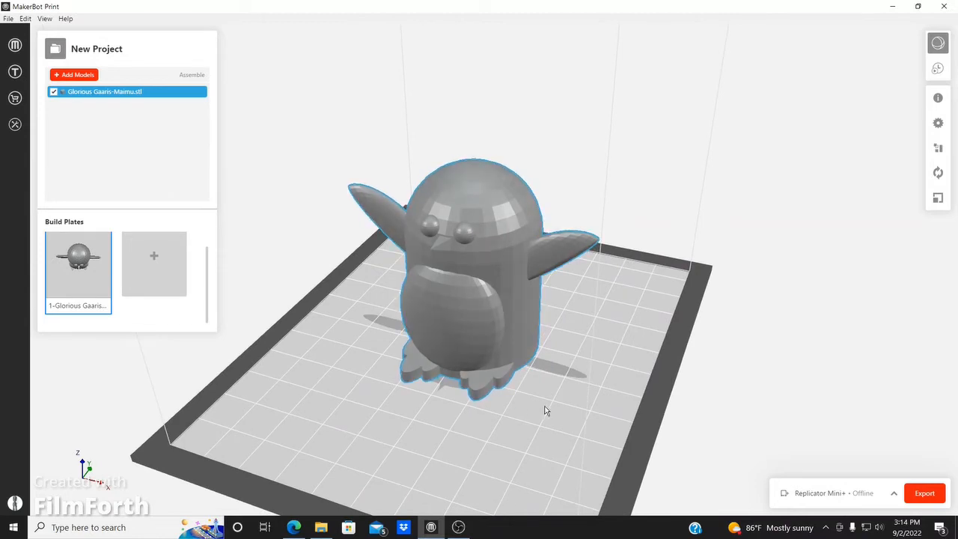
pyautogui.click(441, 429)
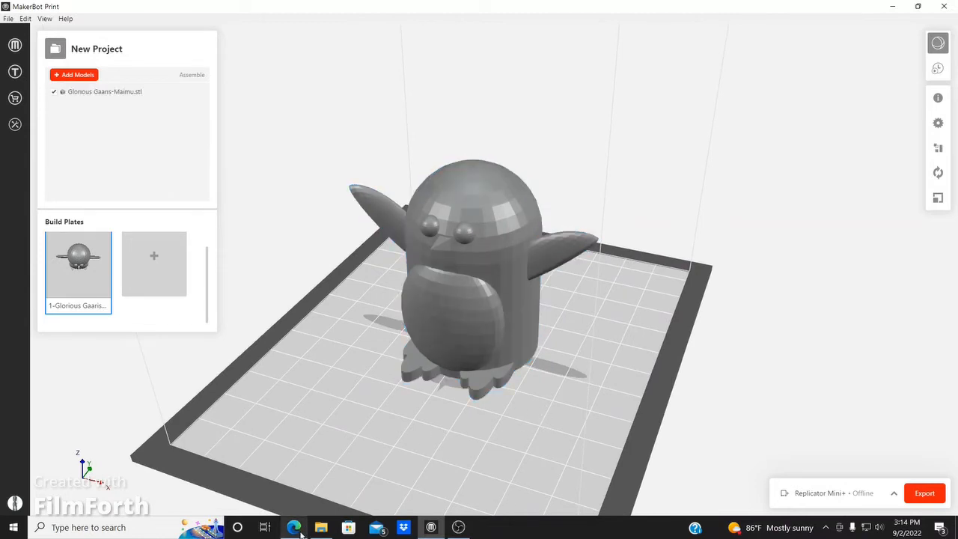
pyautogui.moveTo(300, 533)
pyautogui.click(513, 350)
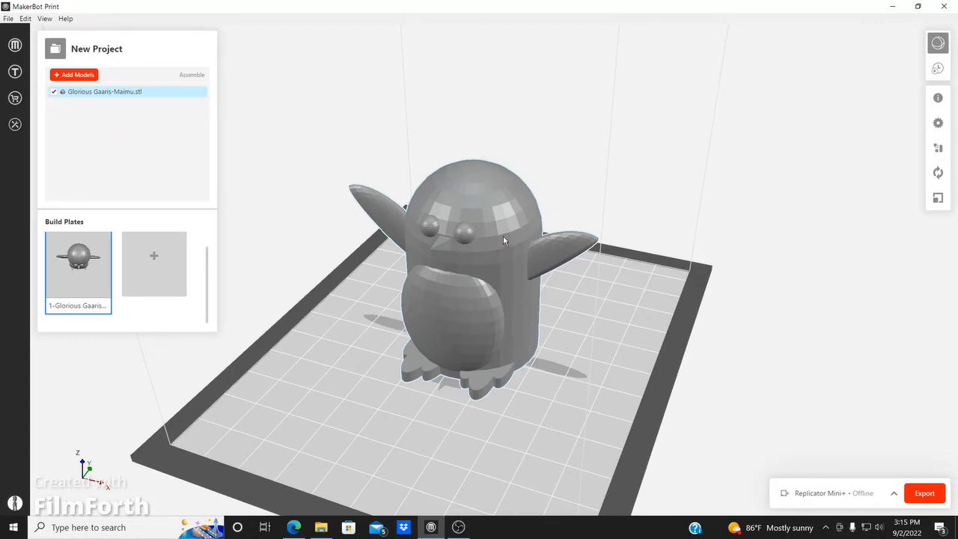
pyautogui.scroll(5, 505, 231)
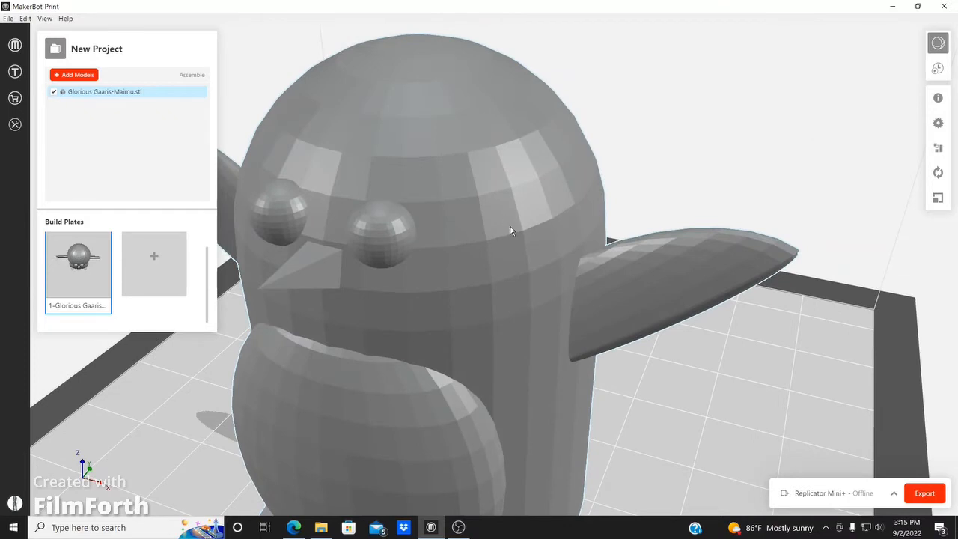
pyautogui.scroll(3, 508, 210)
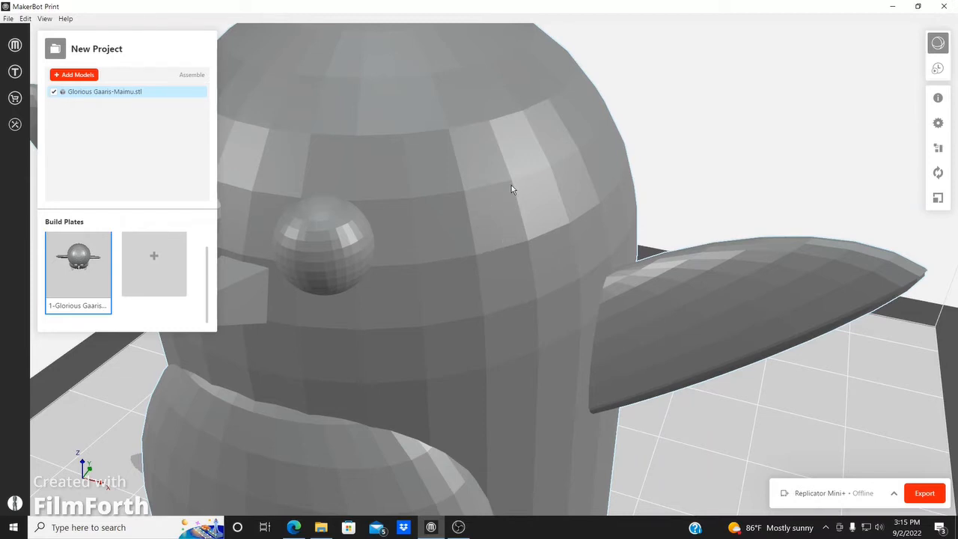
pyautogui.scroll(-5, 511, 185)
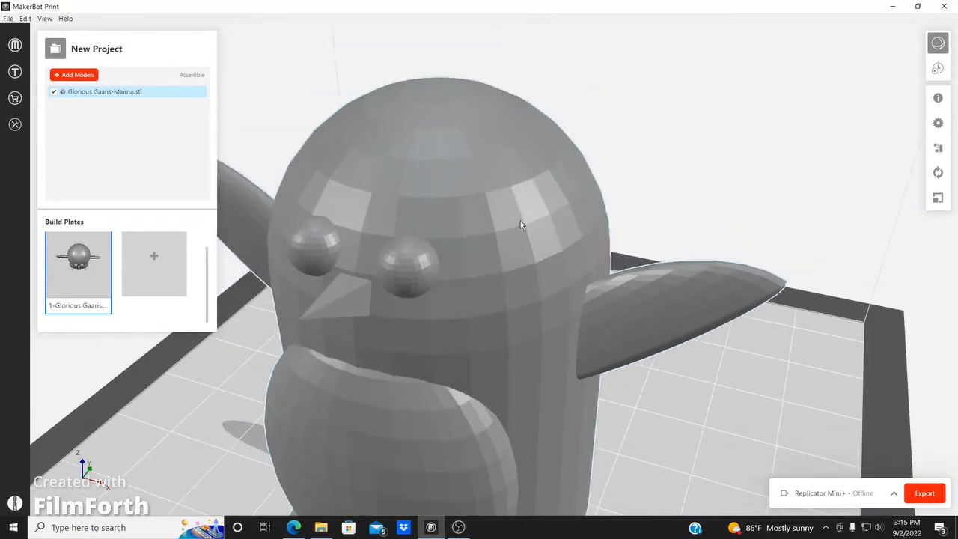
# - Examine the penguin's head, eyes and beak up close, and its full figure on the build plate, leaving the model deselected
pyautogui.scroll(5, 523, 228)
pyautogui.scroll(-6, 502, 329)
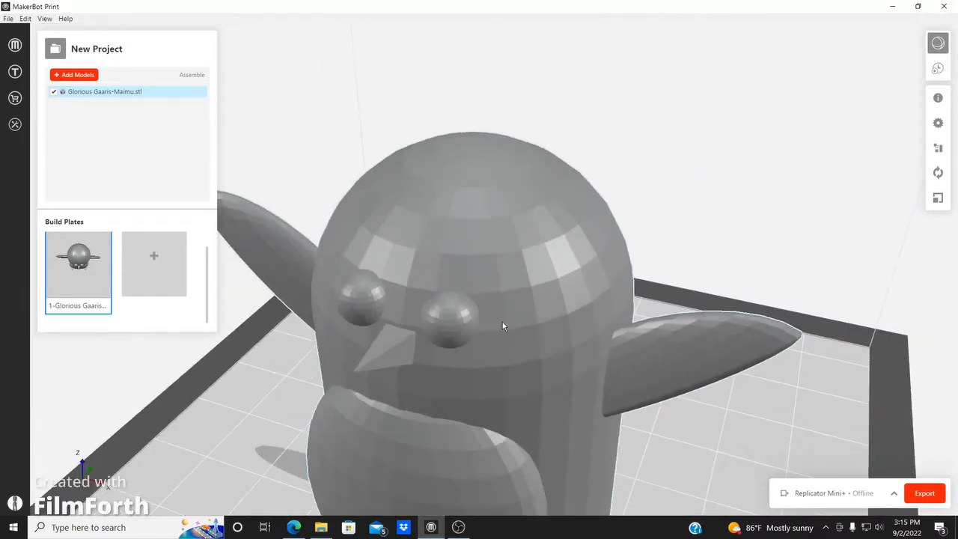
pyautogui.scroll(3, 530, 293)
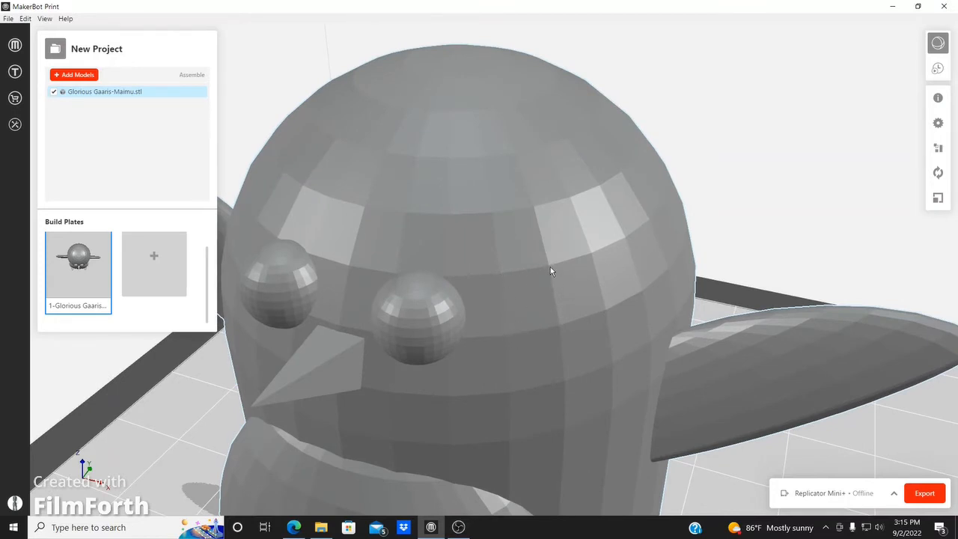
pyautogui.scroll(-5, 509, 259)
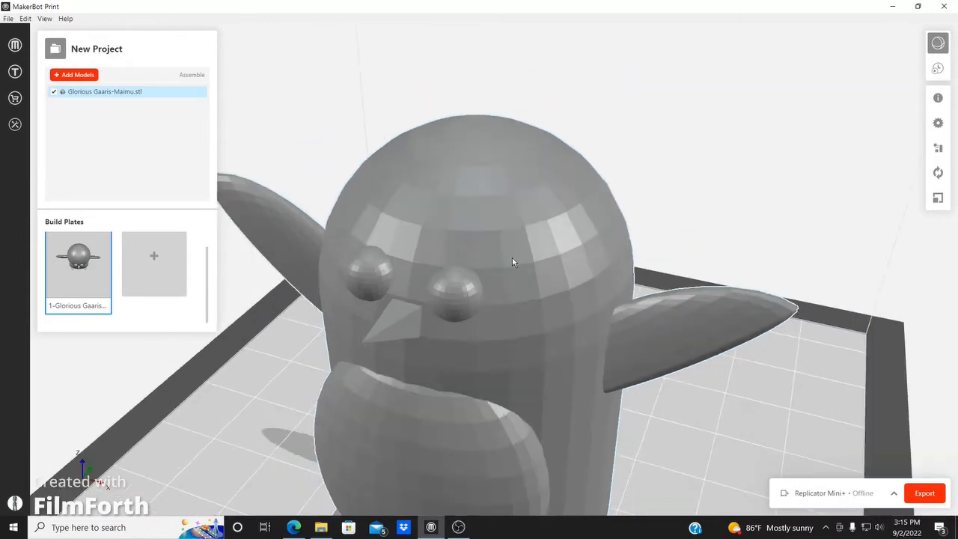
pyautogui.scroll(3, 477, 321)
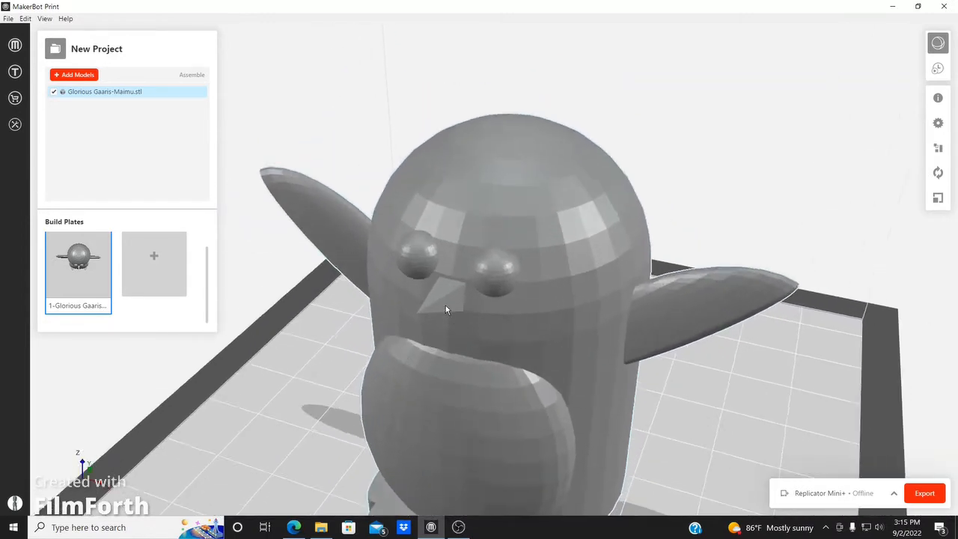
pyautogui.scroll(3, 437, 287)
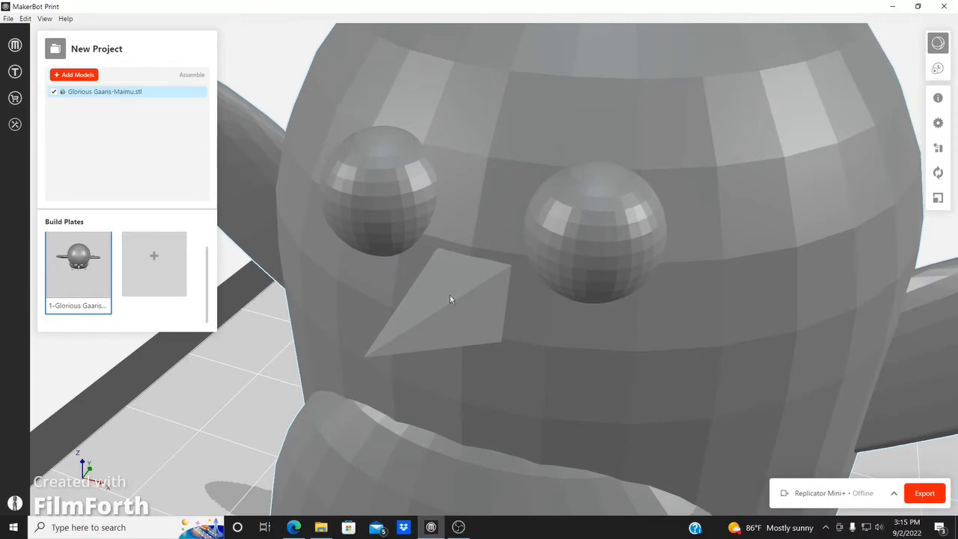
pyautogui.scroll(-5, 456, 325)
pyautogui.scroll(-5, 483, 313)
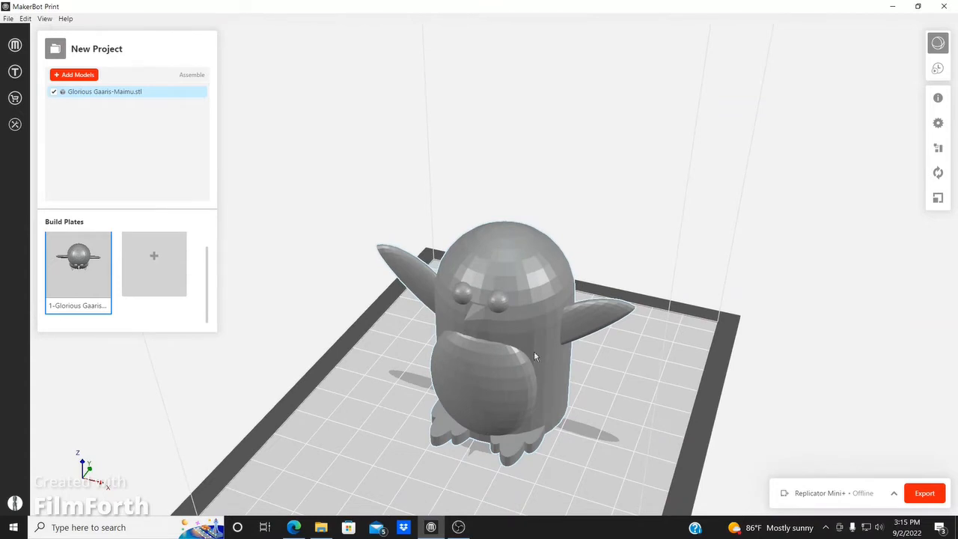
pyautogui.scroll(-1, 548, 407)
pyautogui.click(562, 448)
pyautogui.scroll(3, 560, 454)
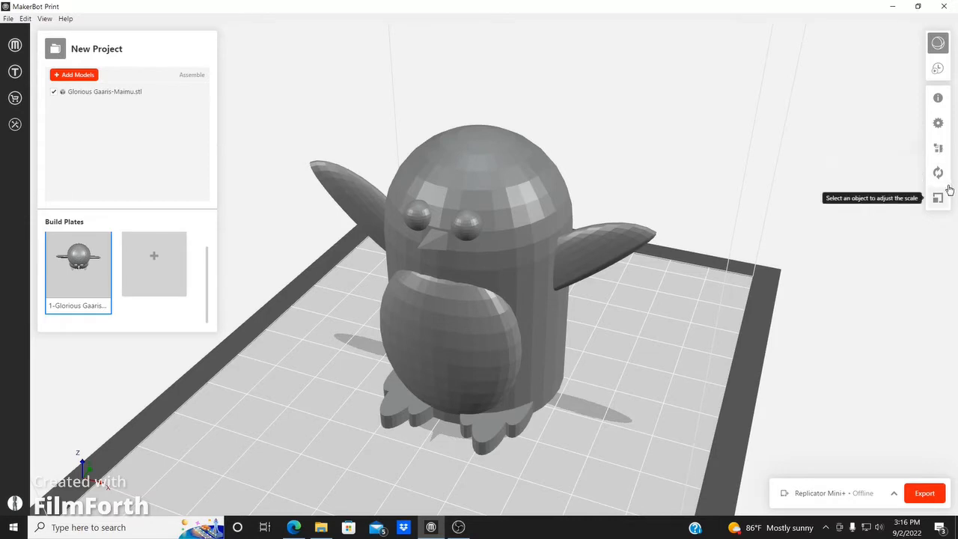
# - Move the penguin toward the back of the build plate to about X -1 mm, Y 18 mm, and recenter it with Center Model
pyautogui.click(938, 149)
pyautogui.click(548, 347)
pyautogui.moveTo(516, 336); pyautogui.dragTo(573, 258)
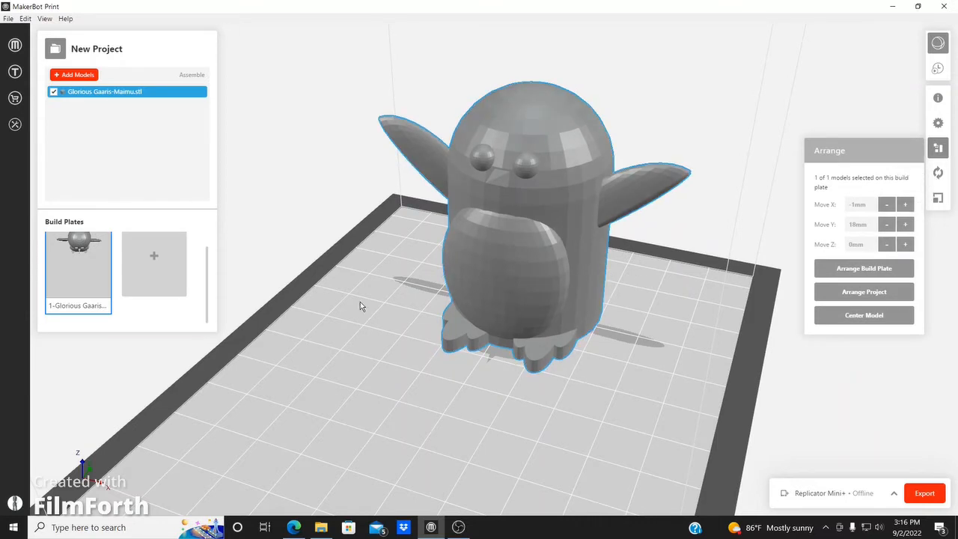
pyautogui.click(295, 280)
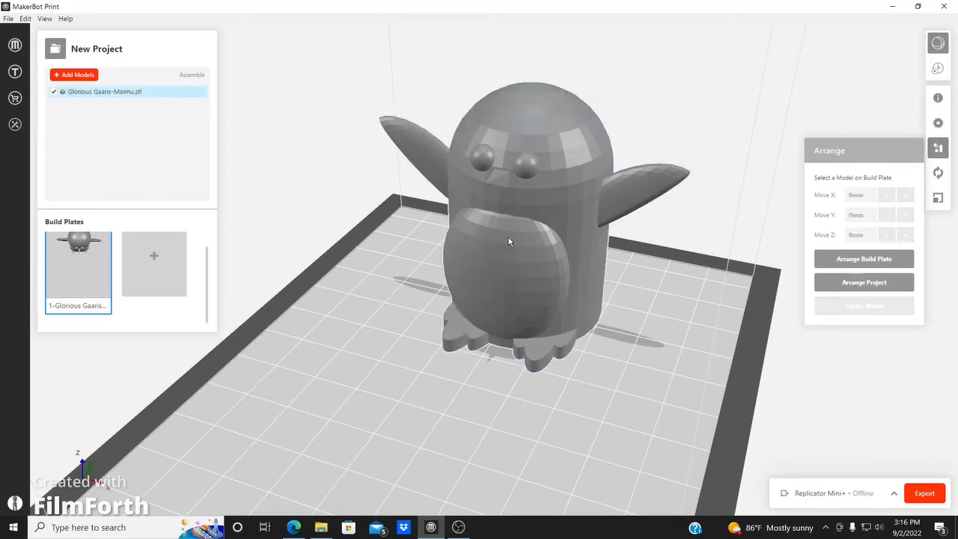
pyautogui.click(508, 237)
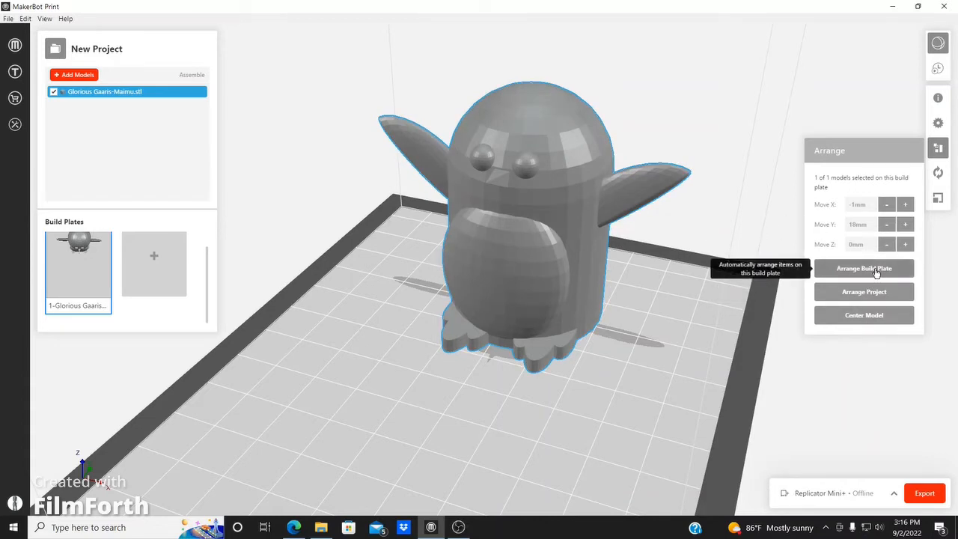
pyautogui.click(891, 322)
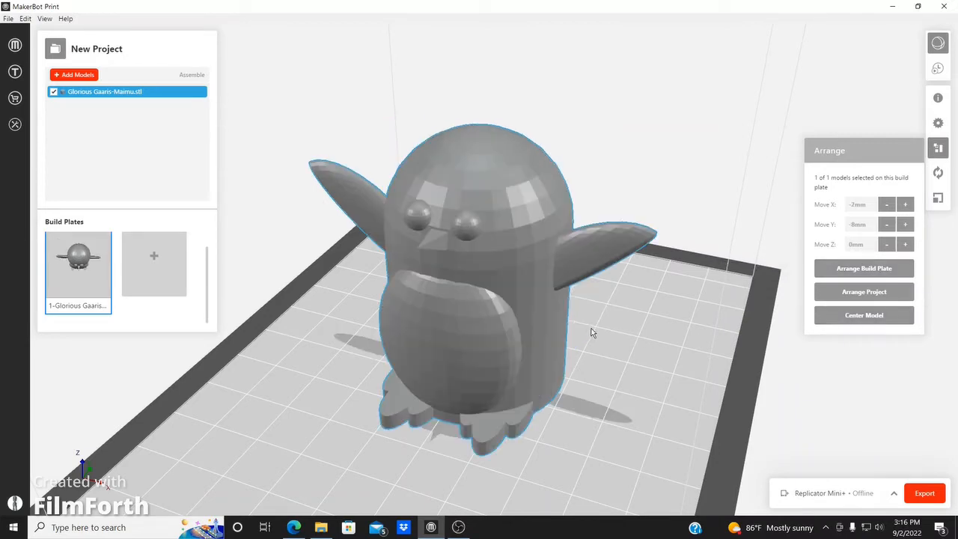
# - Move the penguin toward the plate's rear corner to about X -34 mm, Y 37 mm, and reposition it with Arrange Build Plate
pyautogui.scroll(-3, 590, 329)
pyautogui.scroll(-1, 591, 333)
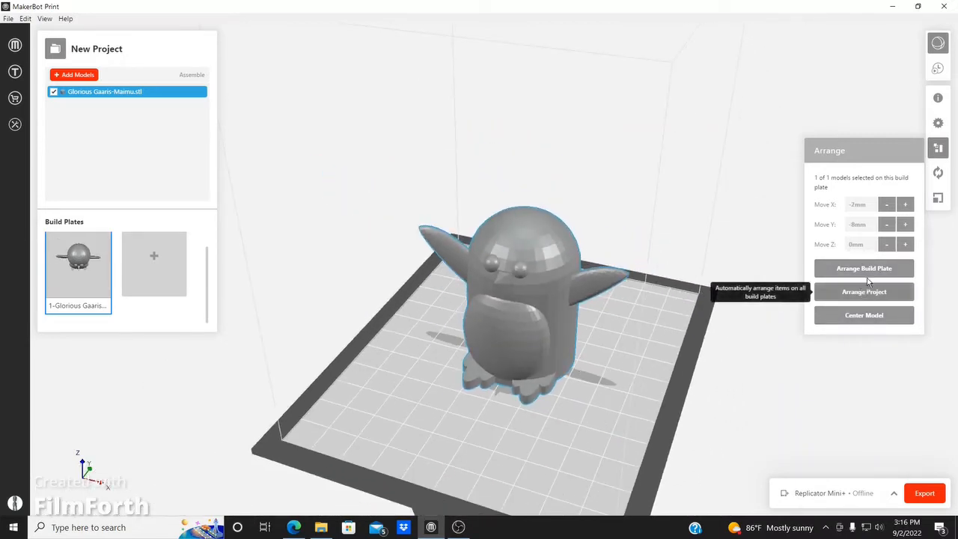
pyautogui.moveTo(535, 292); pyautogui.dragTo(500, 213)
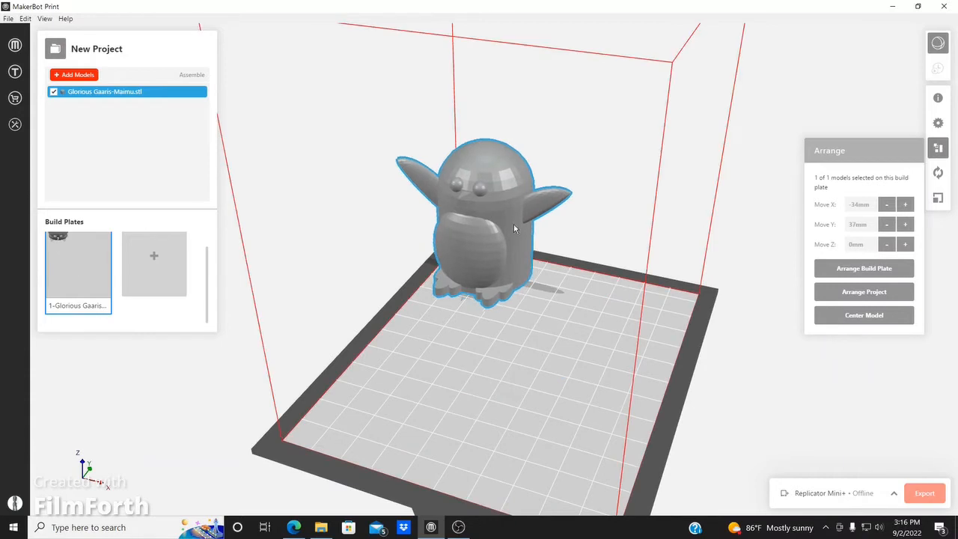
pyautogui.click(846, 269)
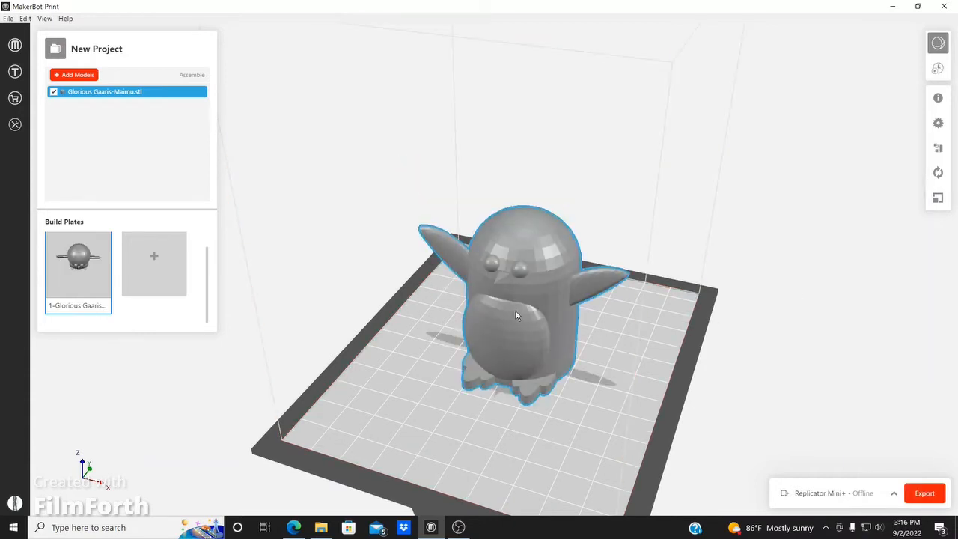
# - Examine the penguin's arranged position on the build plate from the side and at an angle, including its feet
pyautogui.click(937, 147)
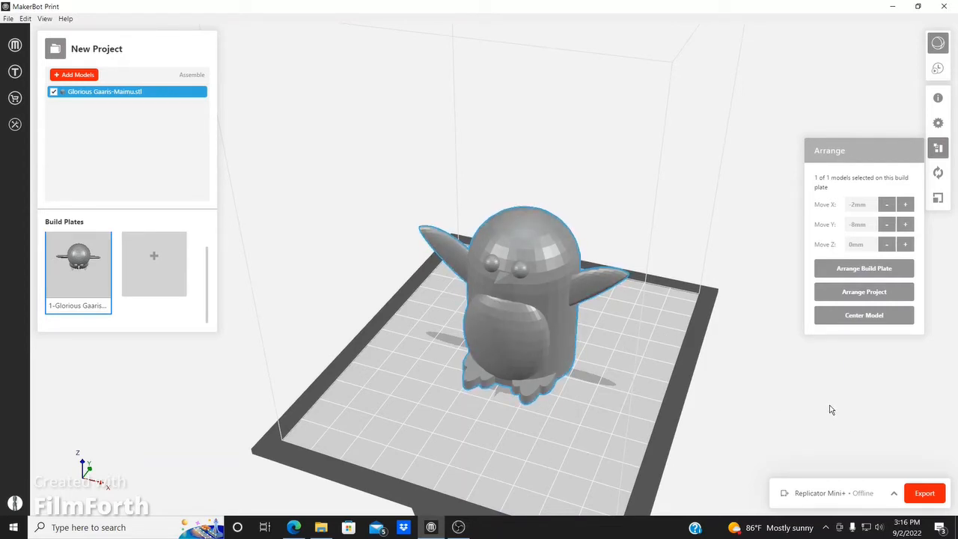
pyautogui.moveTo(619, 374); pyautogui.dragTo(493, 359, button='right')
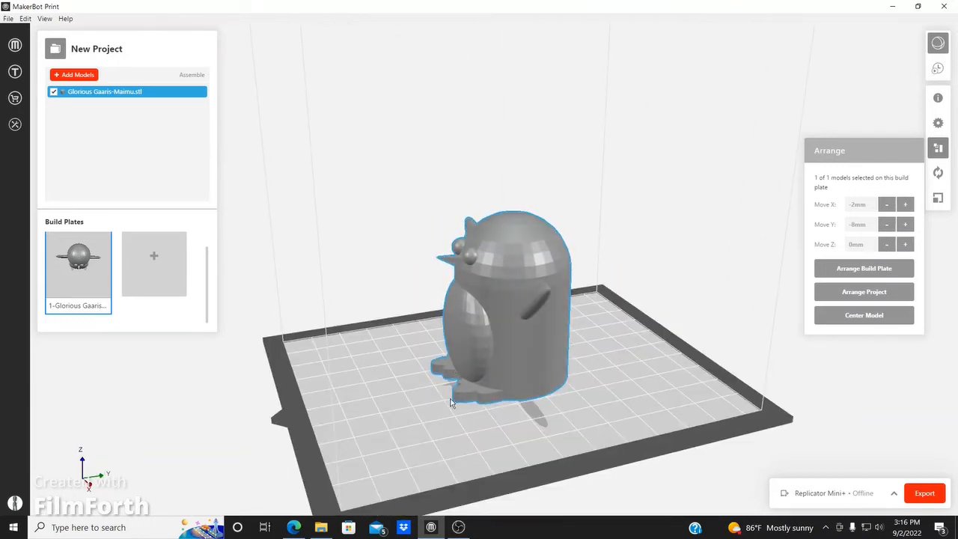
pyautogui.moveTo(460, 378); pyautogui.dragTo(509, 413, button='right')
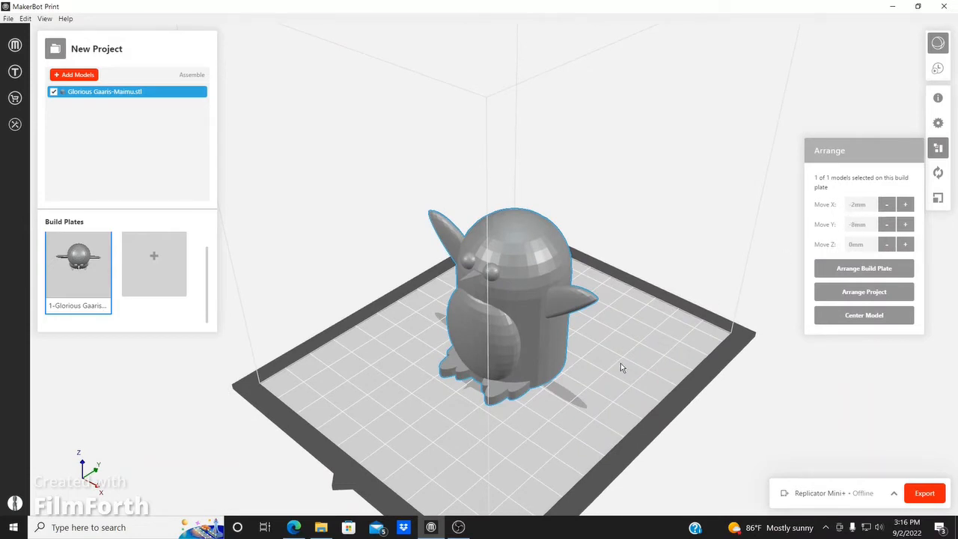
pyautogui.moveTo(620, 363); pyautogui.dragTo(495, 365, button='right')
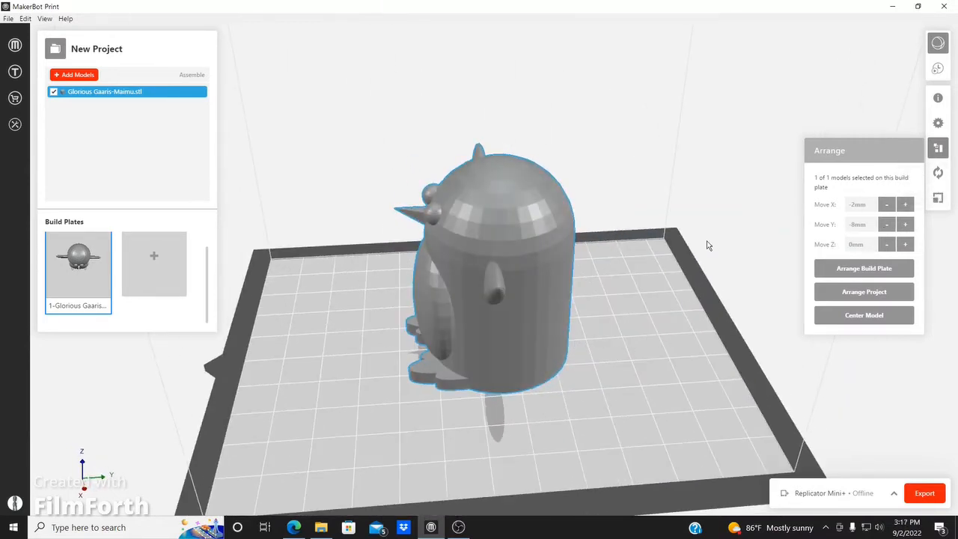
pyautogui.moveTo(675, 292); pyautogui.dragTo(796, 299, button='right')
# - Rotate the penguin +90° about the X axis and return it with a -90° rotation
pyautogui.click(938, 173)
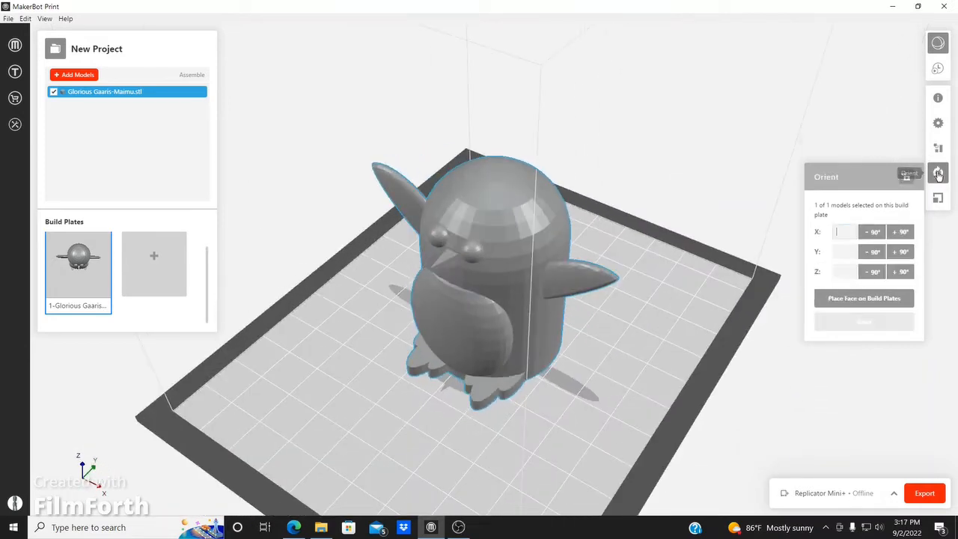
pyautogui.scroll(-3, 588, 308)
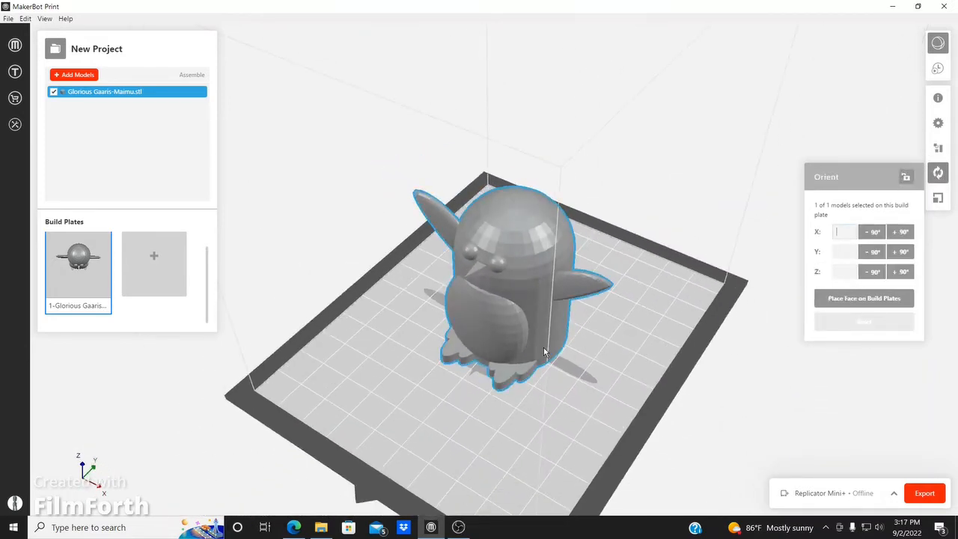
pyautogui.scroll(2, 527, 331)
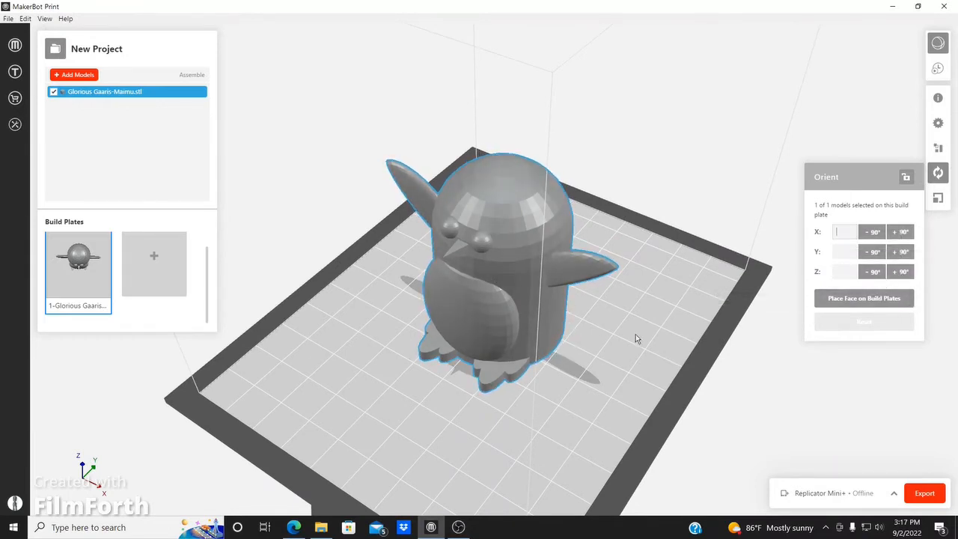
pyautogui.click(903, 231)
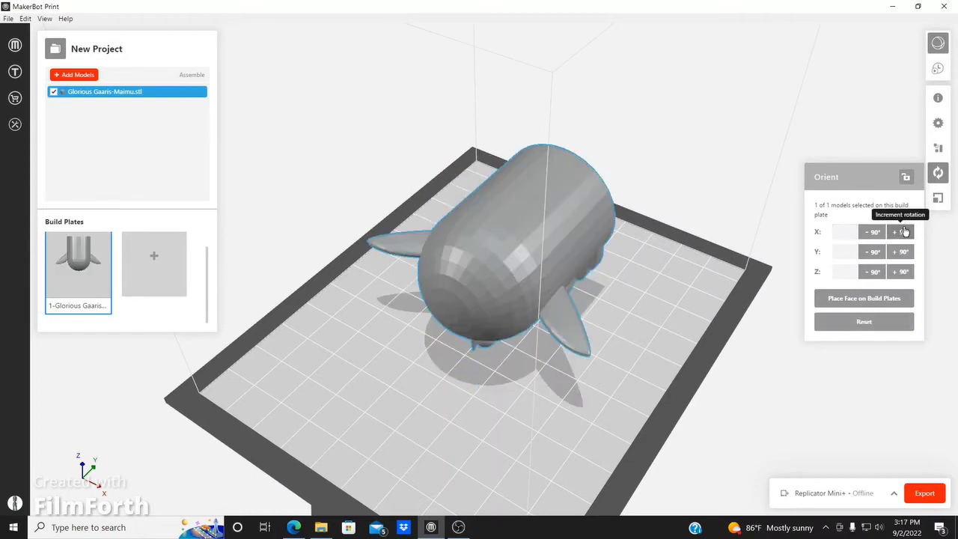
pyautogui.click(869, 232)
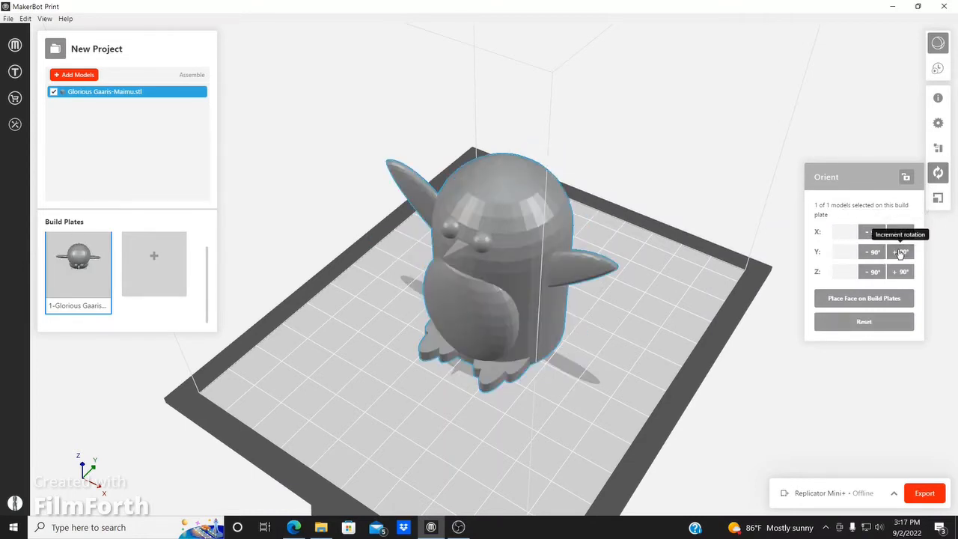
# - Rotate the penguin +90° about the Y axis and -90° about the Z axis
pyautogui.click(893, 252)
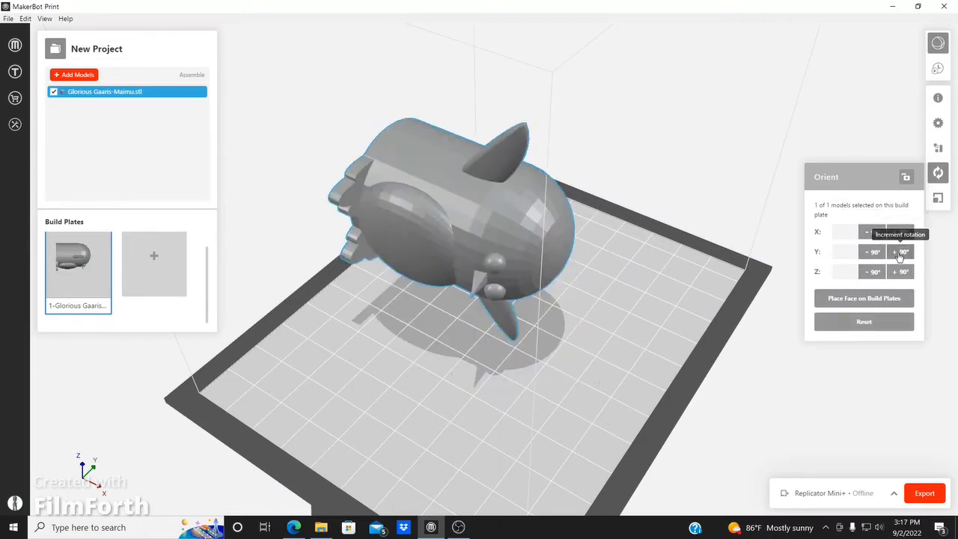
pyautogui.click(873, 272)
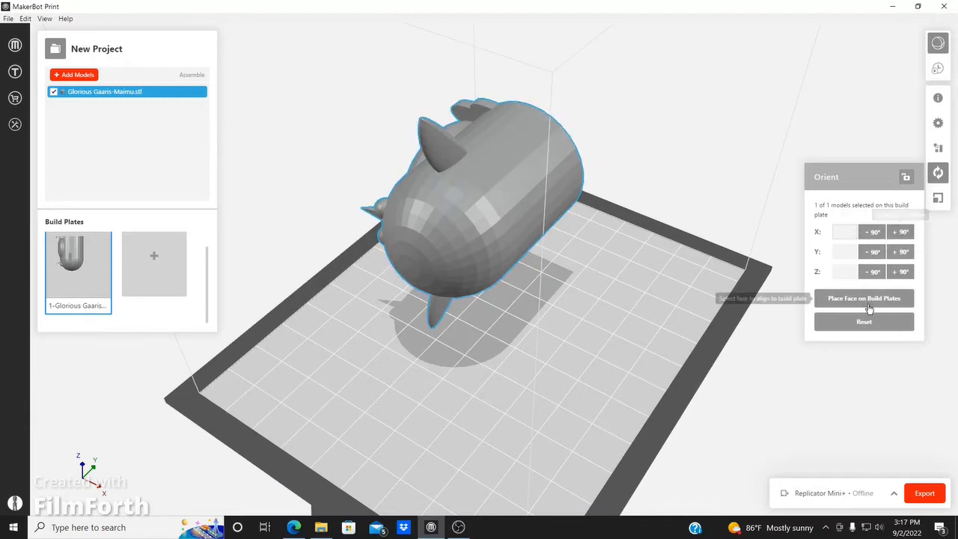
# - Stand the penguin upright by placing its flat base on the build plate, orienting that face to the Bottom plane
pyautogui.moveTo(611, 335); pyautogui.dragTo(541, 235)
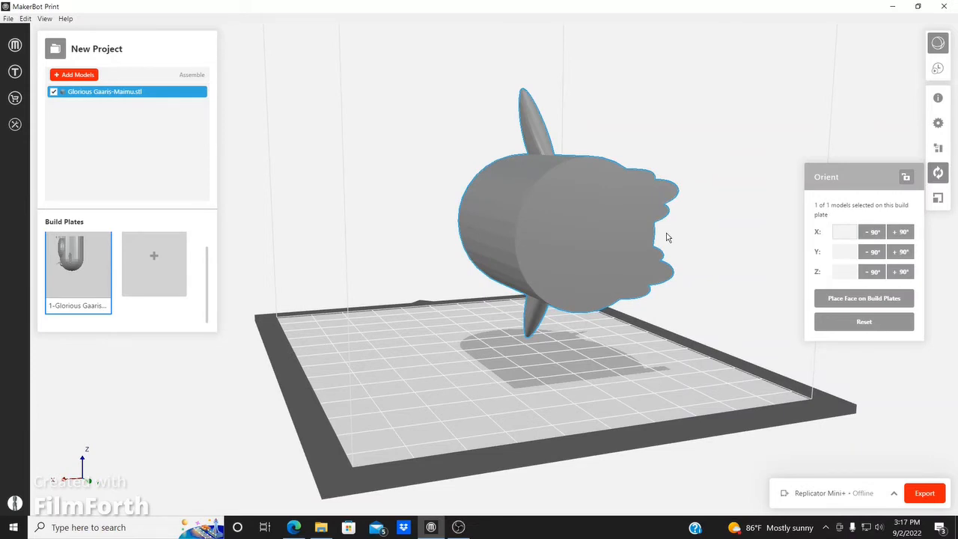
pyautogui.moveTo(566, 261); pyautogui.dragTo(588, 280, button='right')
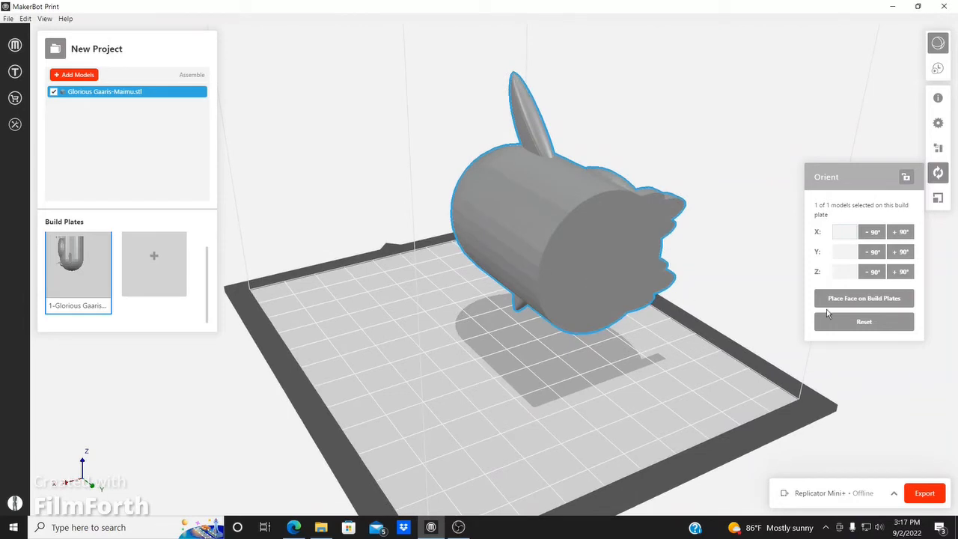
pyautogui.click(890, 299)
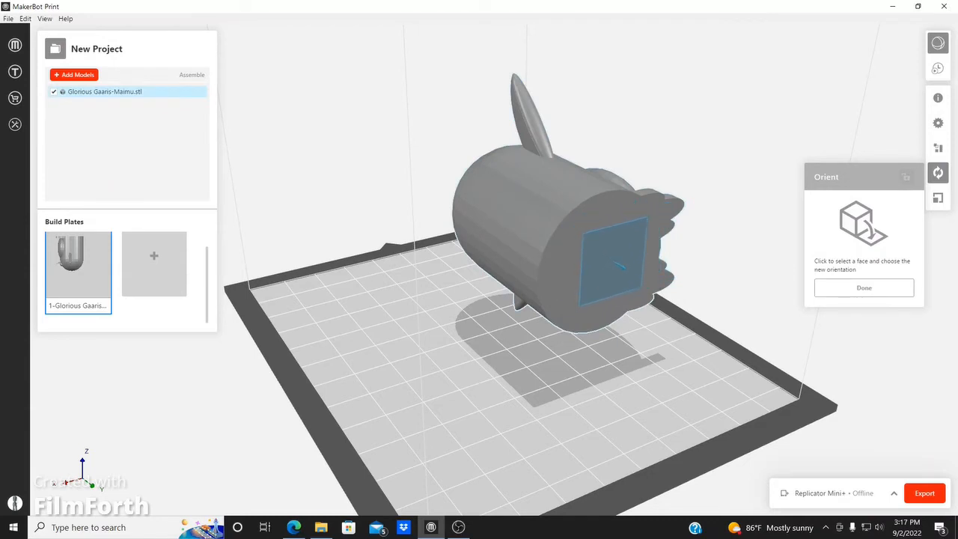
pyautogui.click(613, 259)
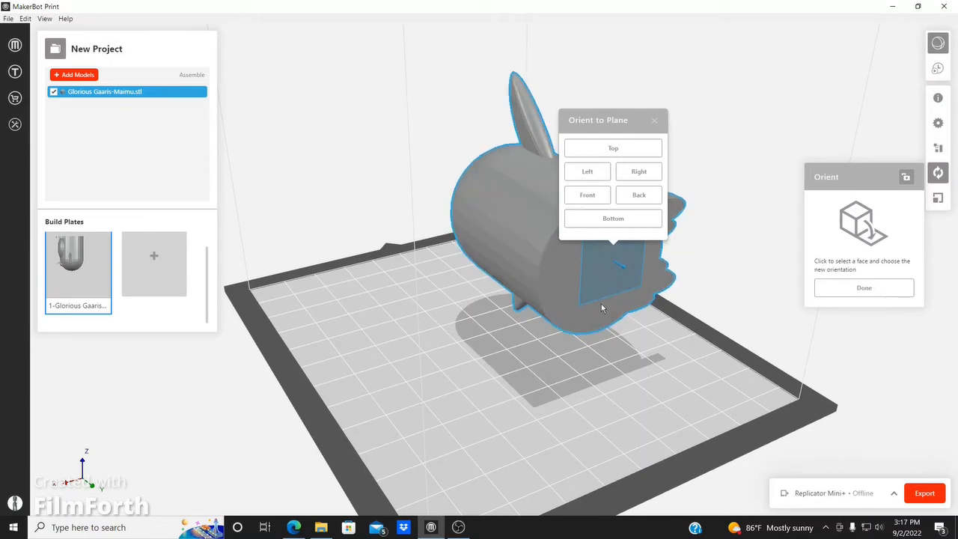
pyautogui.click(622, 217)
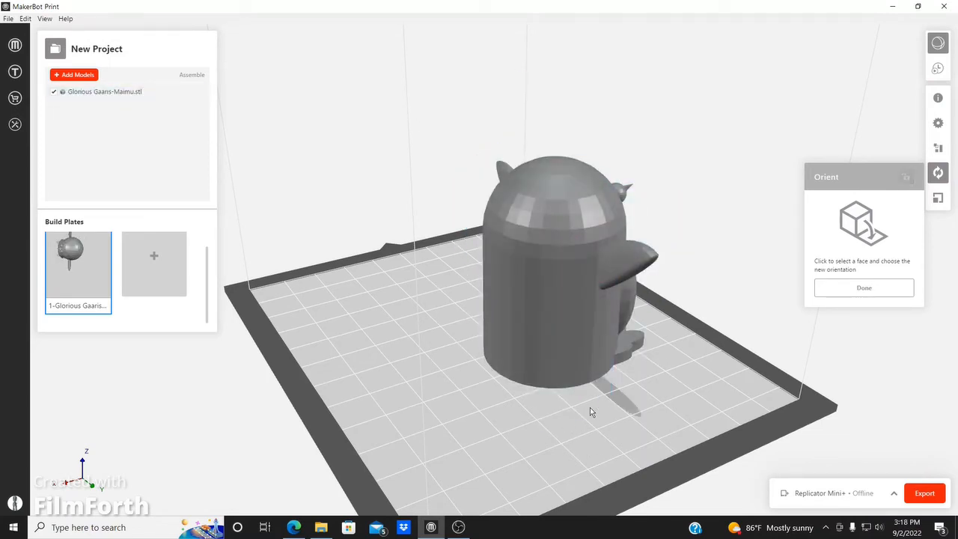
pyautogui.click(867, 289)
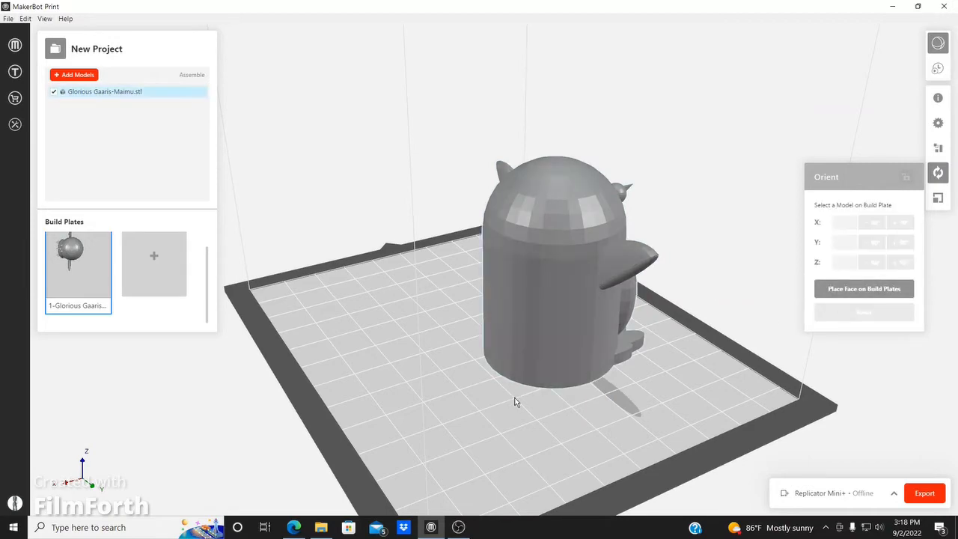
# - Select the upright penguin on the build plate and rotate it +90° about the Z axis
pyautogui.moveTo(514, 402); pyautogui.dragTo(575, 312, button='right')
pyautogui.click(487, 276)
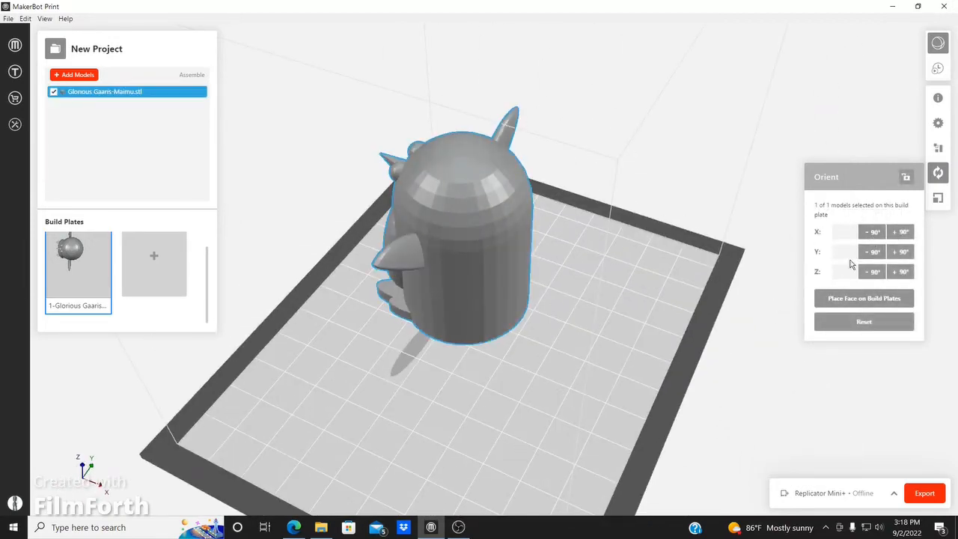
pyautogui.click(938, 147)
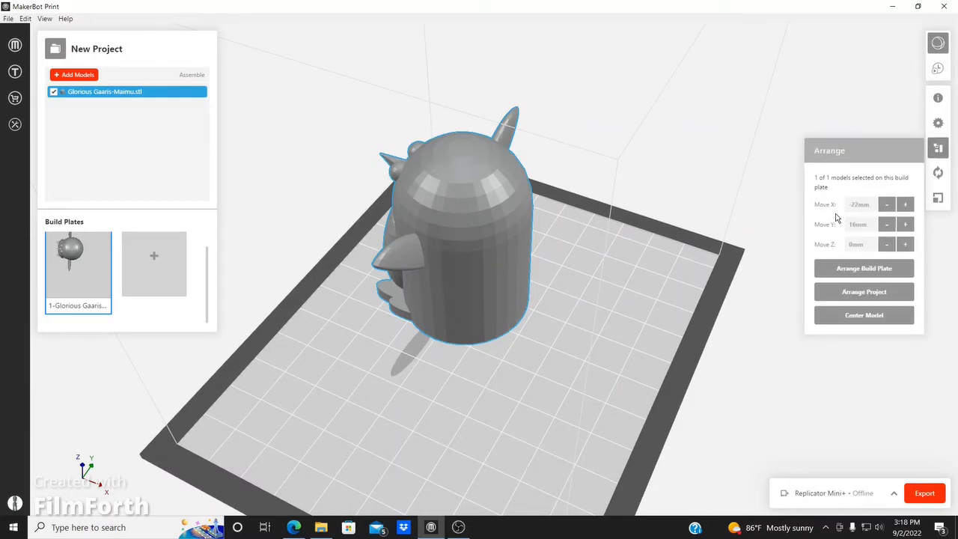
pyautogui.click(937, 173)
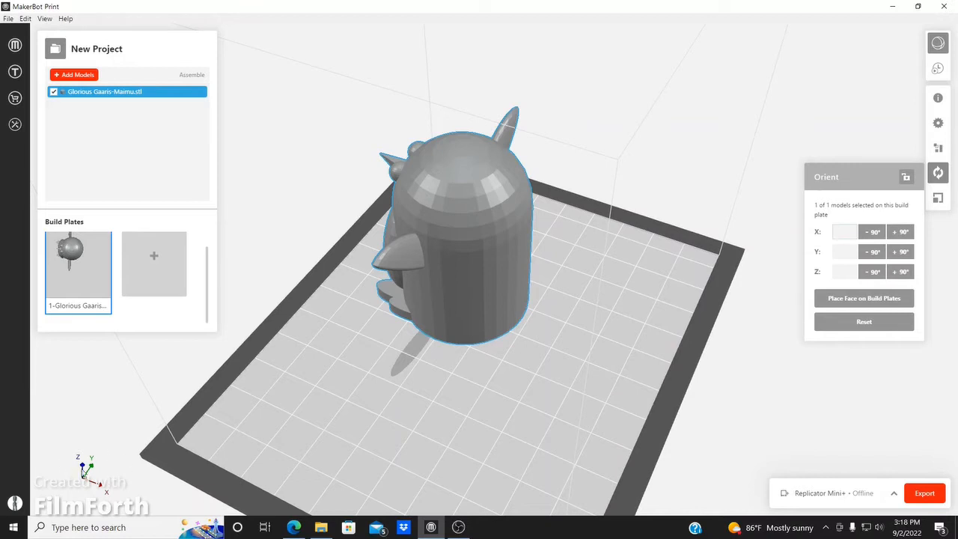
pyautogui.moveTo(90, 475); pyautogui.dragTo(145, 451)
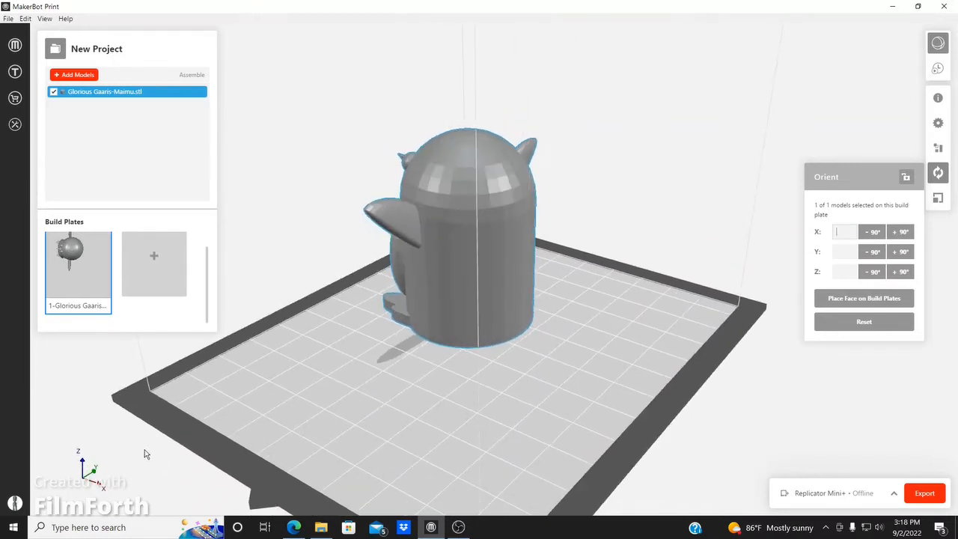
pyautogui.click(902, 274)
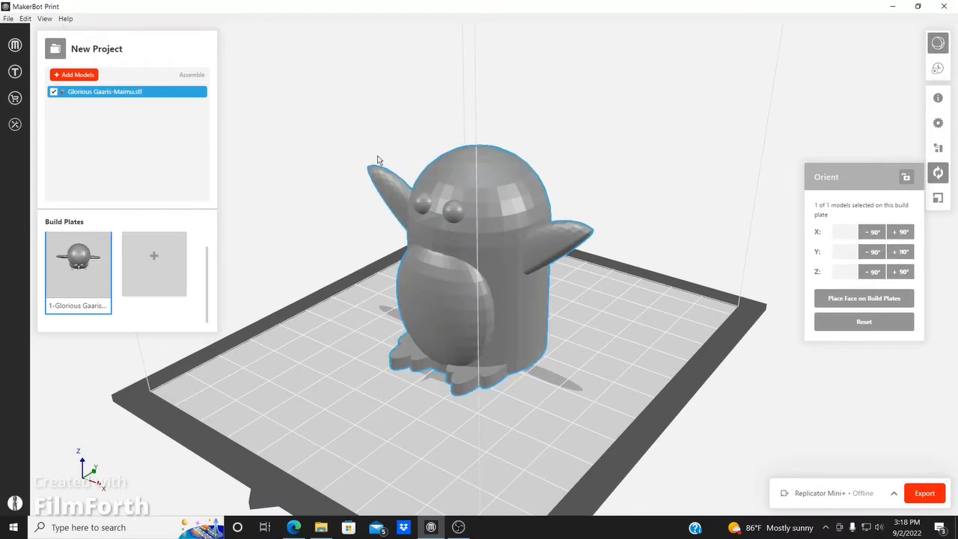
# - Rotate the penguin -90° and back +90° about the Y axis, and do the same about the X axis
pyautogui.click(872, 253)
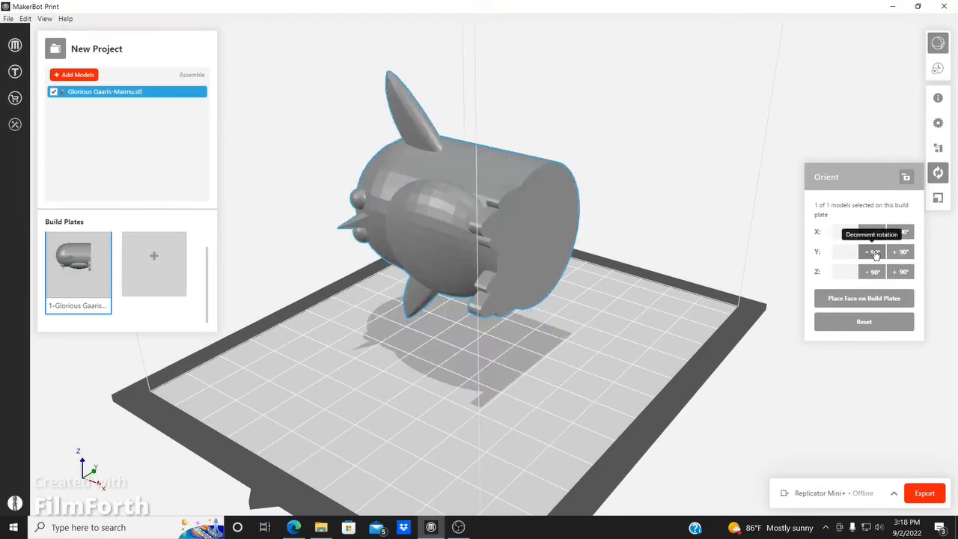
pyautogui.click(899, 252)
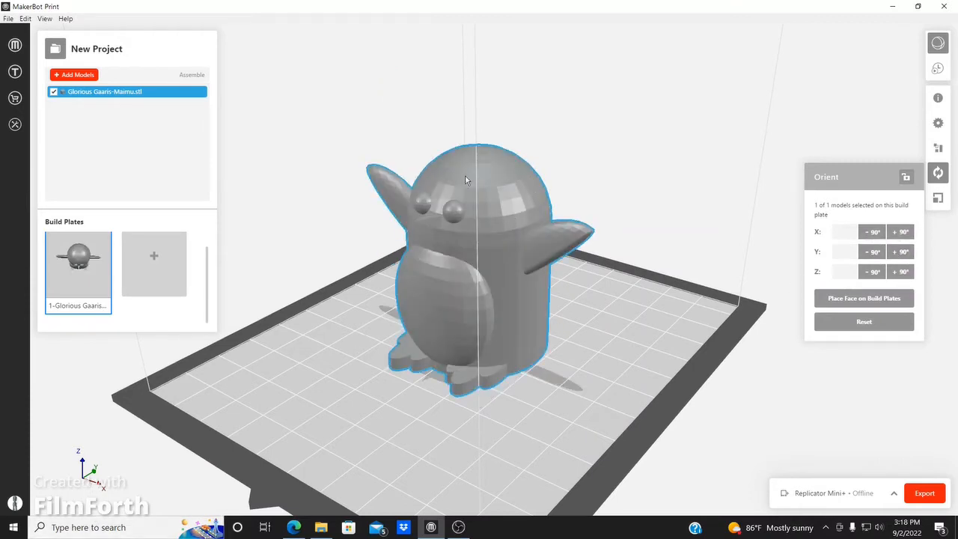
pyautogui.click(877, 234)
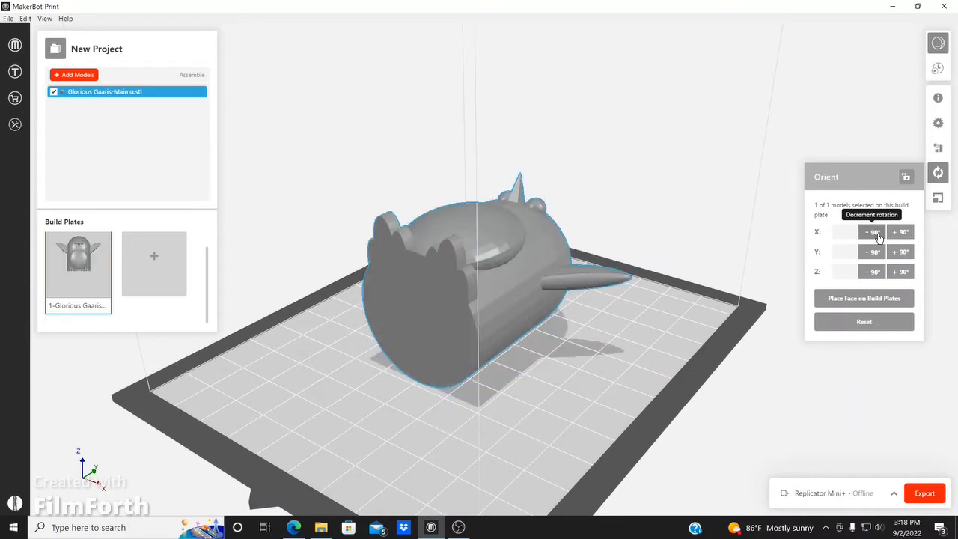
pyautogui.click(900, 232)
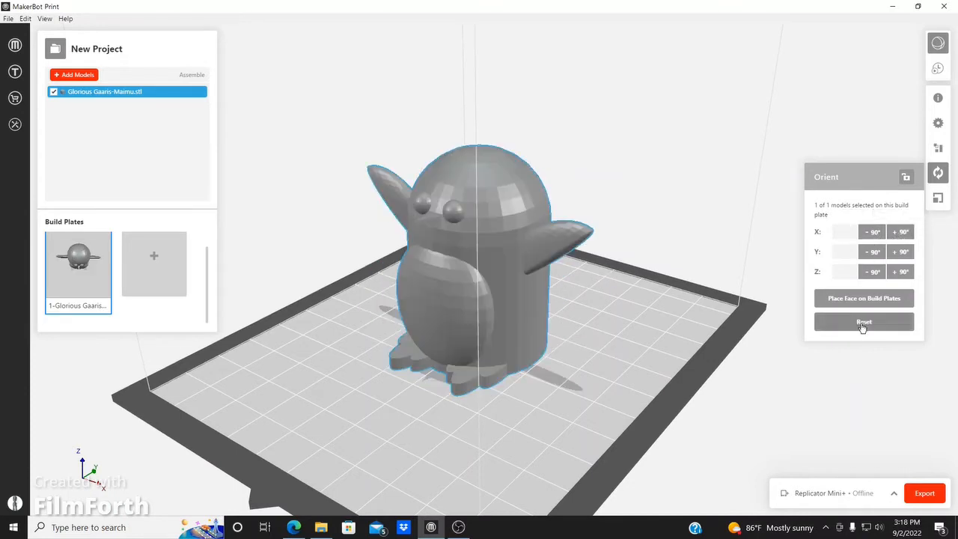
# - Scale the penguin uniformly to 150% and return it to 100%
pyautogui.click(938, 174)
pyautogui.click(938, 199)
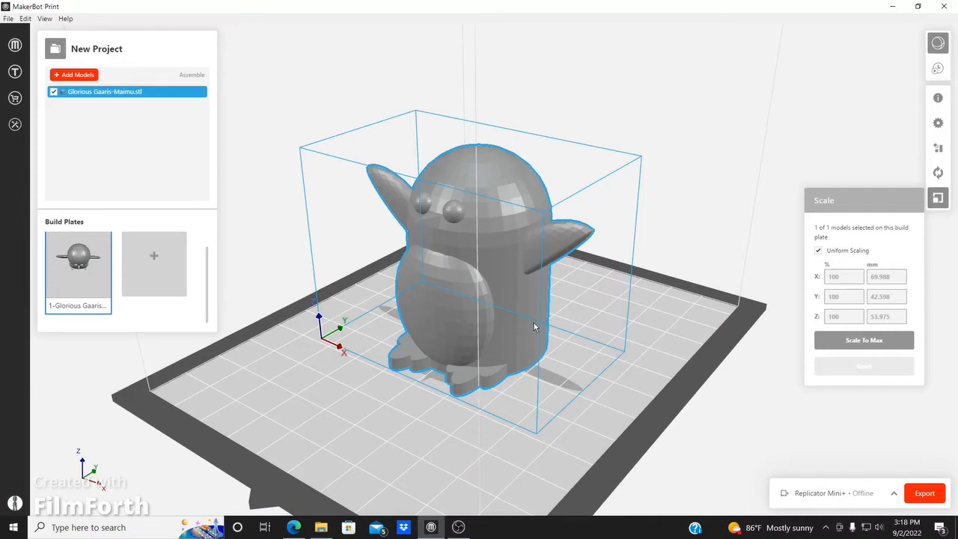
pyautogui.scroll(-6, 535, 324)
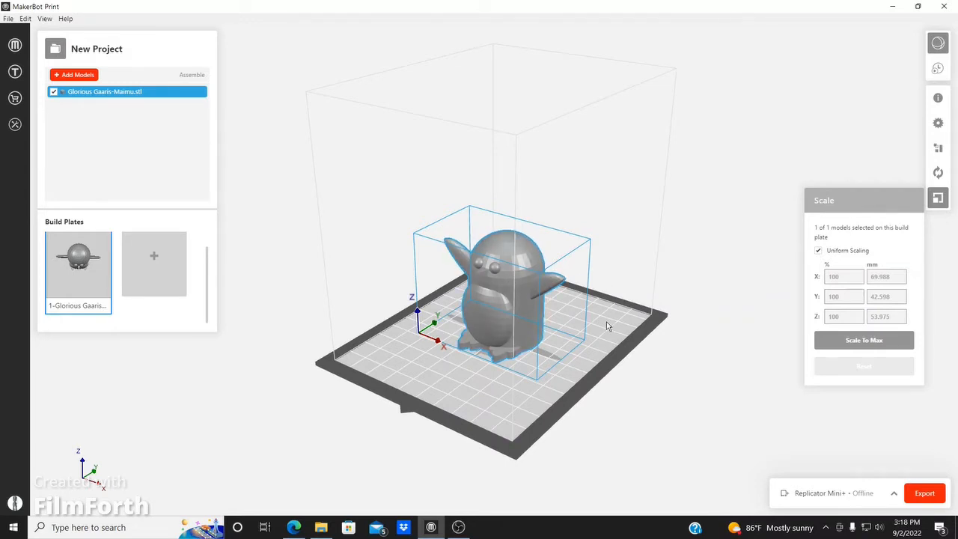
pyautogui.click(844, 276)
pyautogui.write('150')
pyautogui.press('Return')
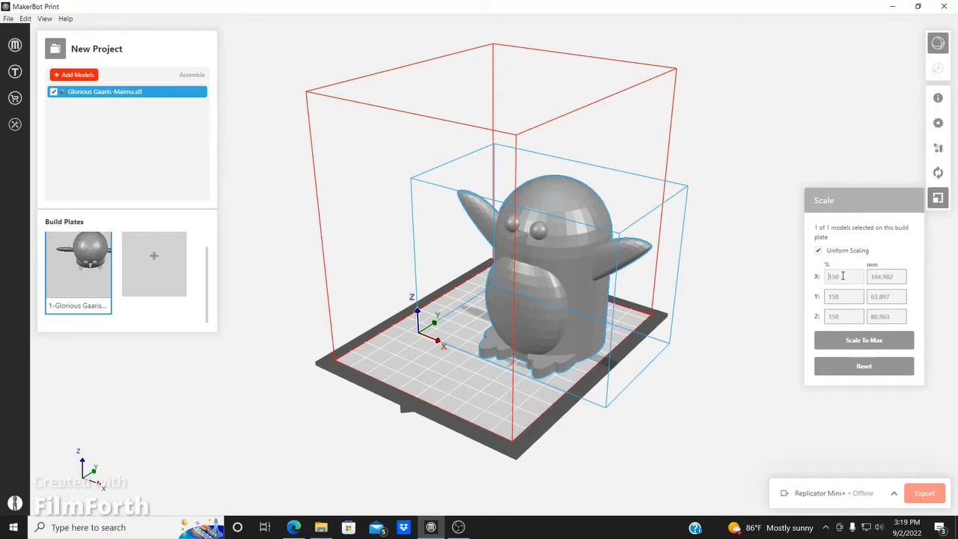
pyautogui.press('Return')
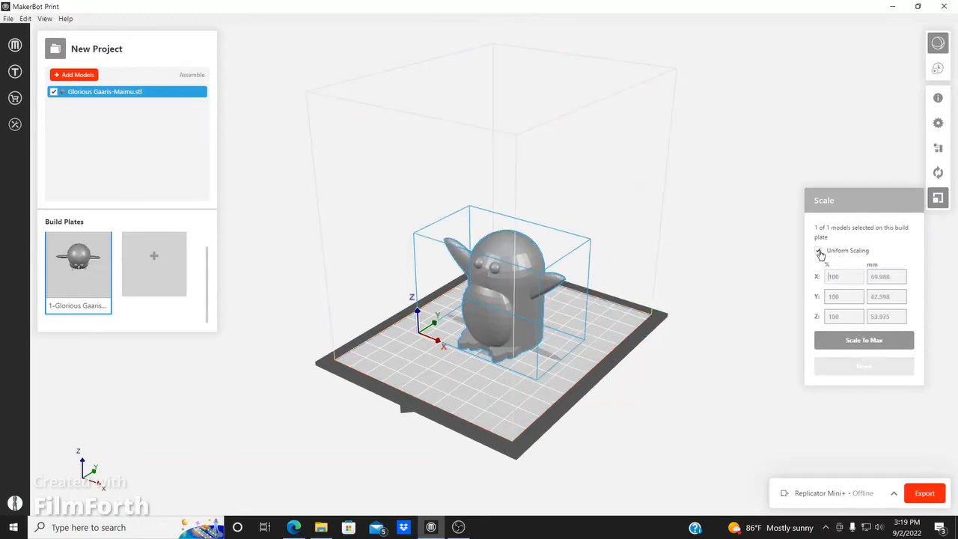
# - Stretch the penguin to 200% in Z only with uniform scaling off, and reset its scale
pyautogui.click(819, 252)
pyautogui.click(838, 317)
pyautogui.press('Return')
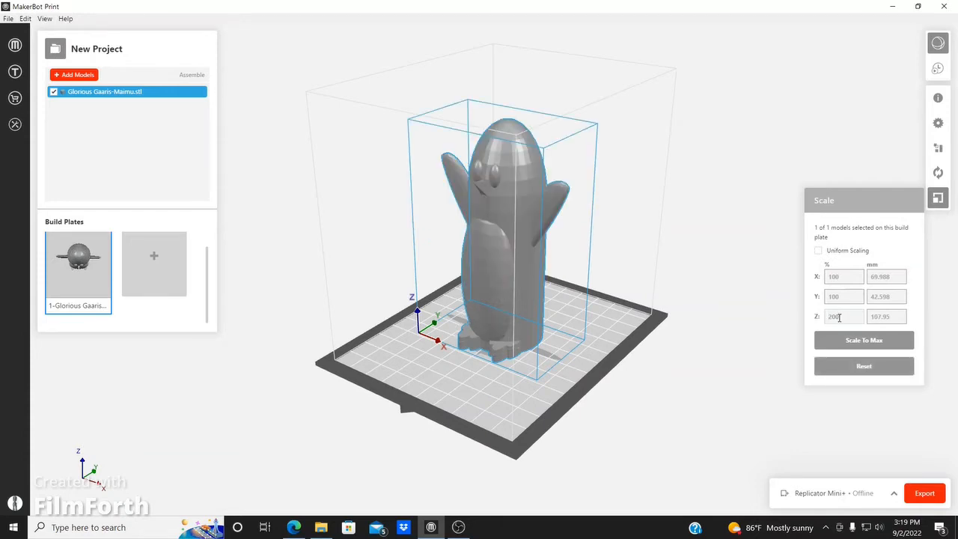
pyautogui.moveTo(560, 374); pyautogui.dragTo(675, 344)
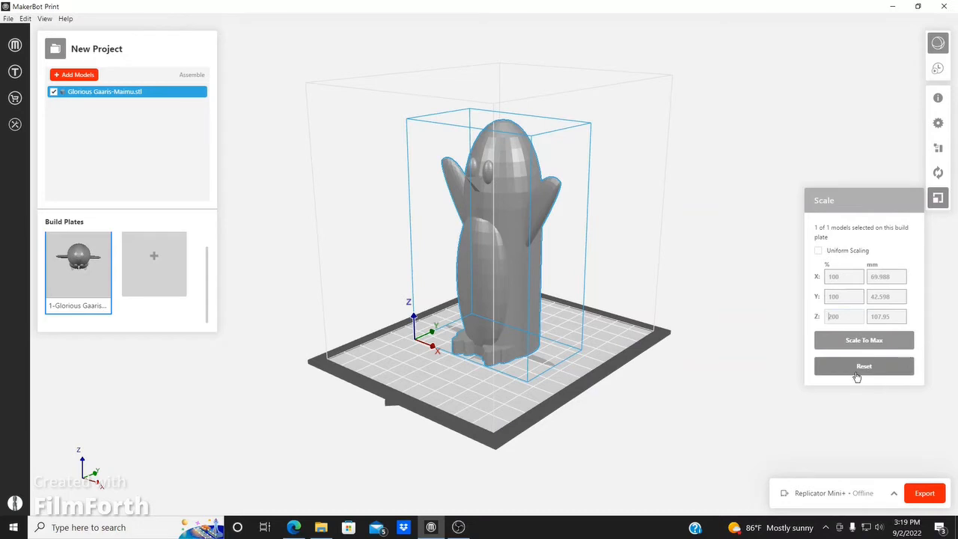
pyautogui.click(857, 374)
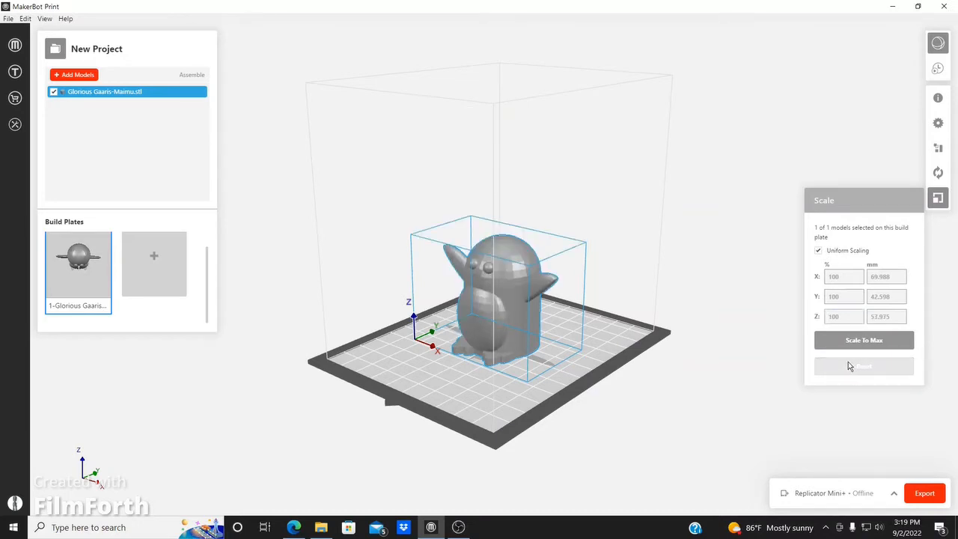
pyautogui.click(658, 346)
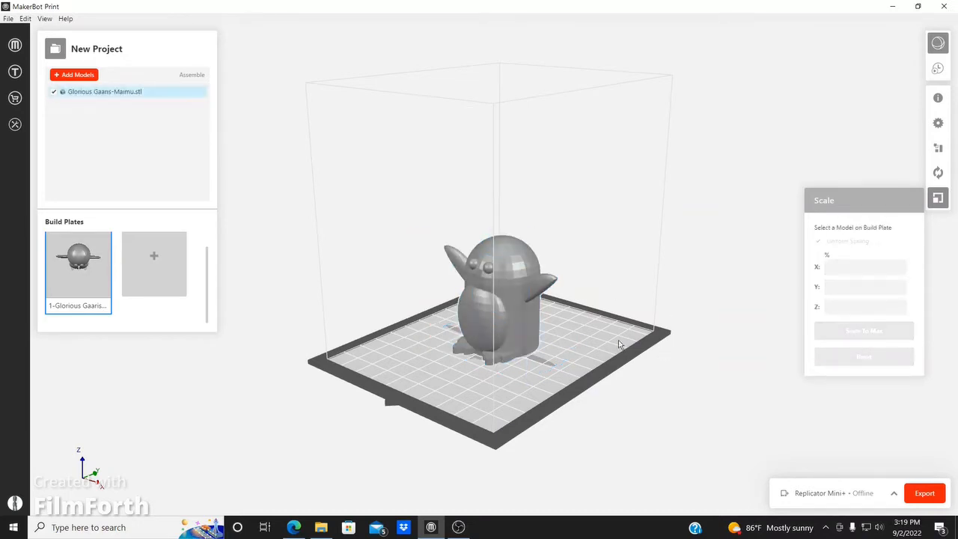
pyautogui.click(937, 198)
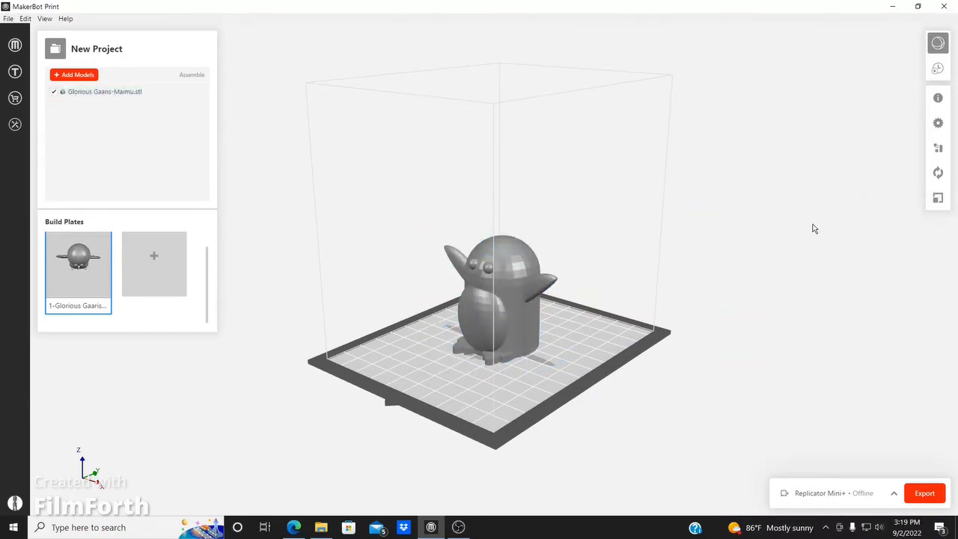
# - Review the print settings for the base layer, extruder, infill, travel speed and supports
pyautogui.click(940, 124)
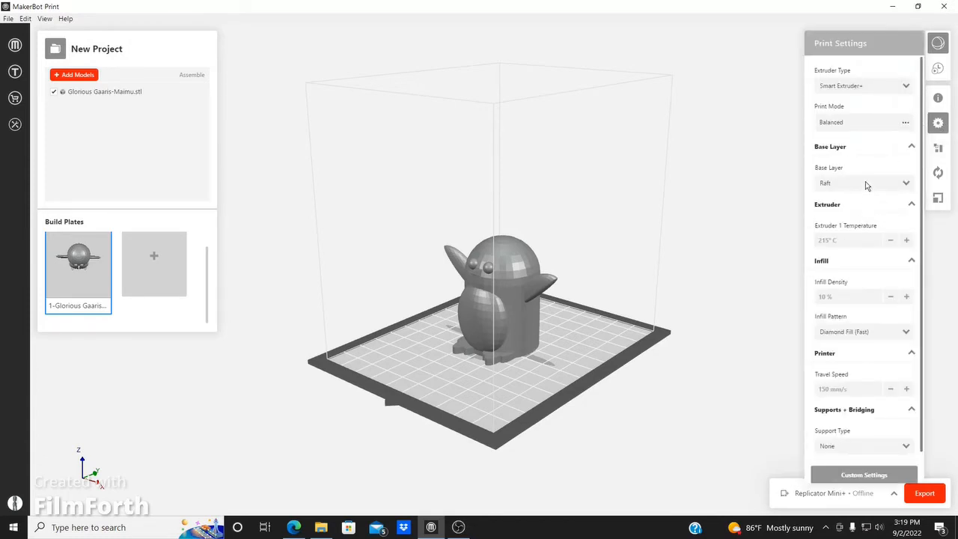
pyautogui.scroll(-1, 845, 389)
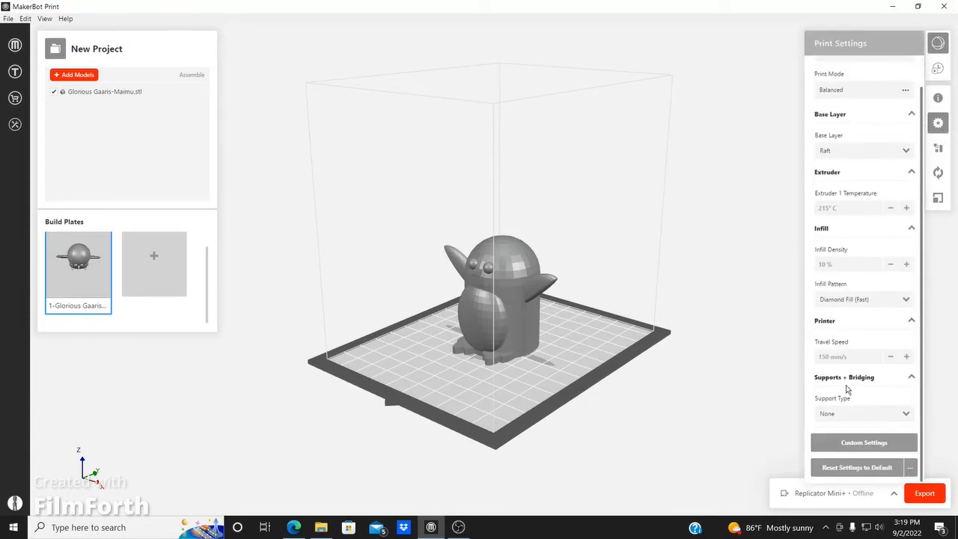
pyautogui.scroll(1, 845, 389)
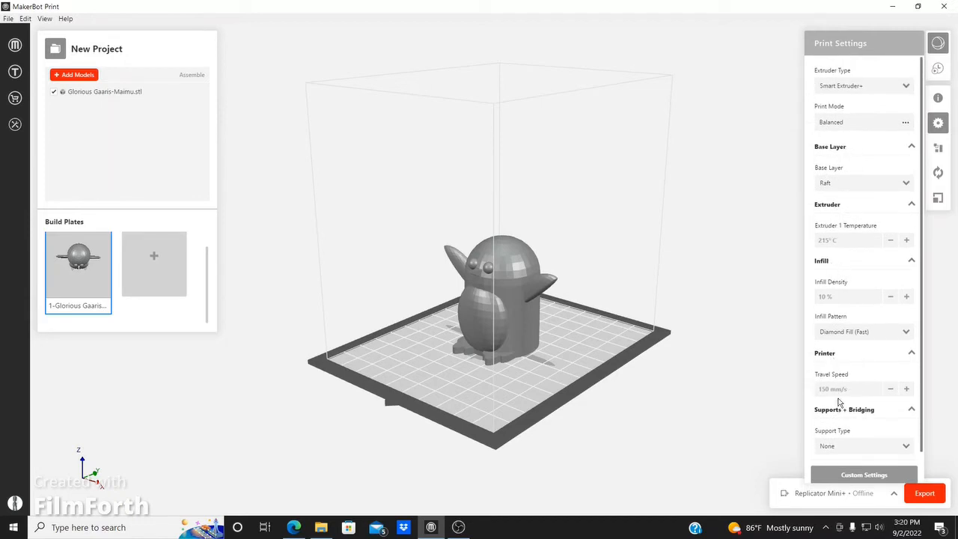
pyautogui.scroll(-1, 842, 408)
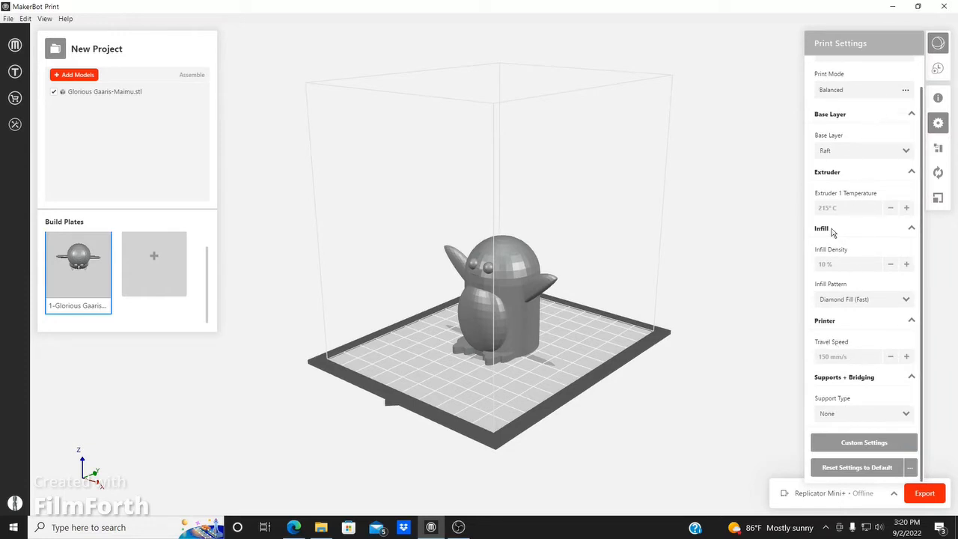
# - Examine the infill options of the Balanced mode in the custom print modes, including print speeds, density and pattern
pyautogui.click(877, 441)
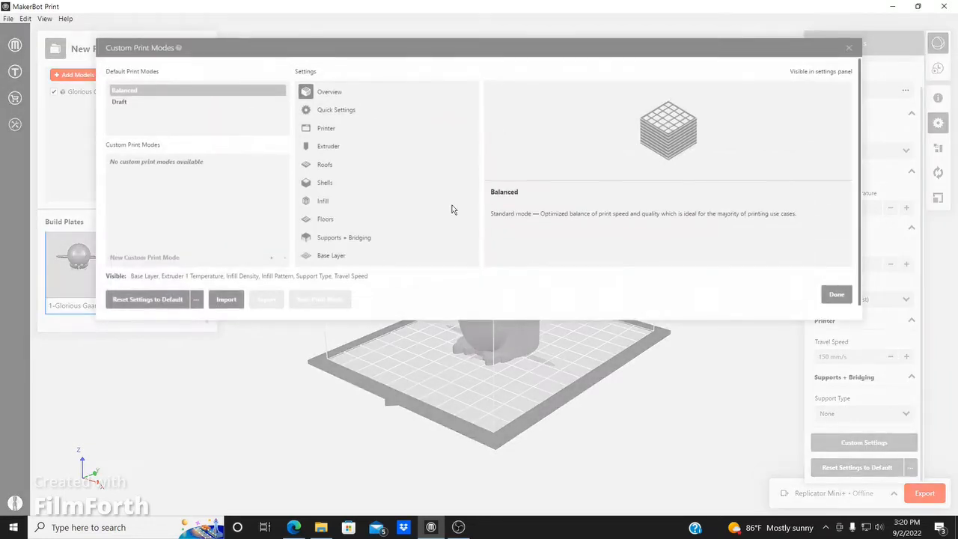
pyautogui.click(310, 203)
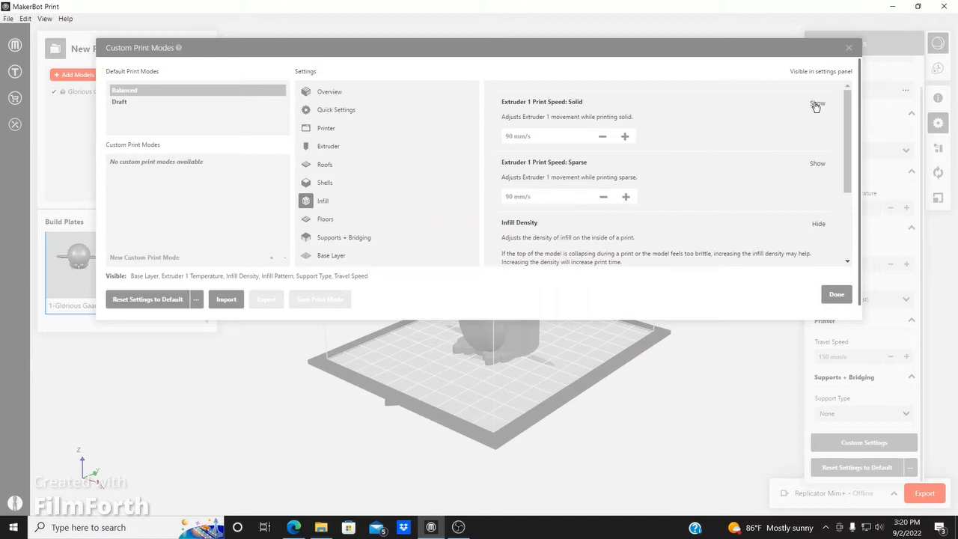
pyautogui.scroll(-3, 823, 191)
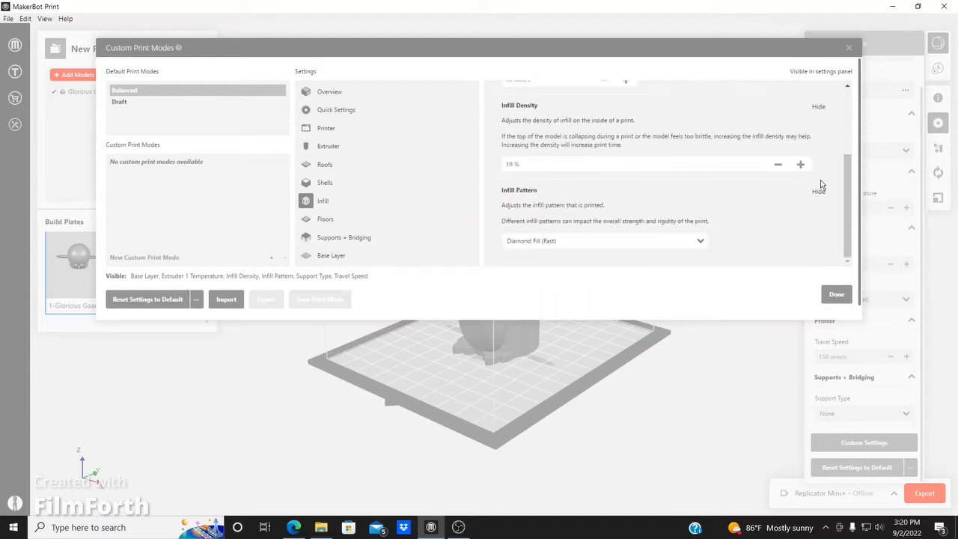
pyautogui.scroll(1, 819, 120)
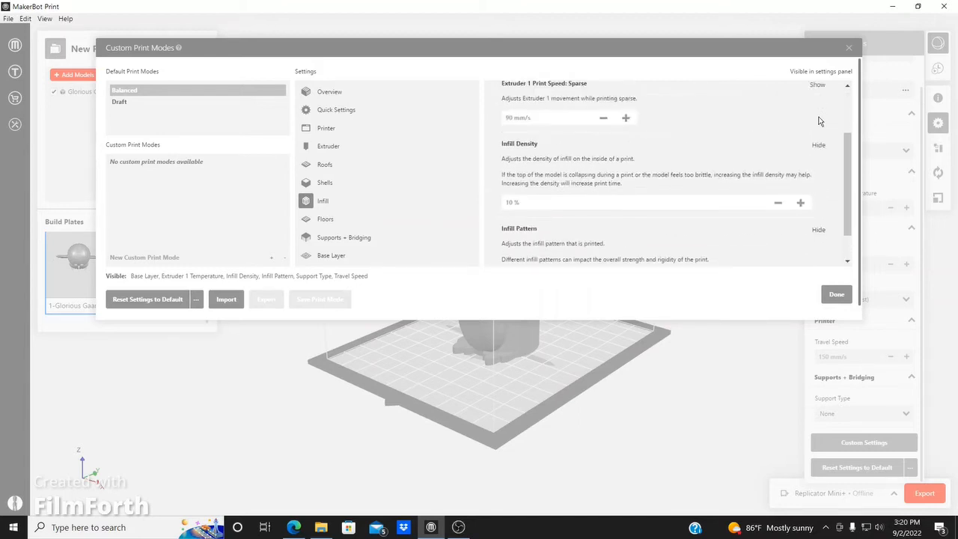
pyautogui.scroll(2, 819, 120)
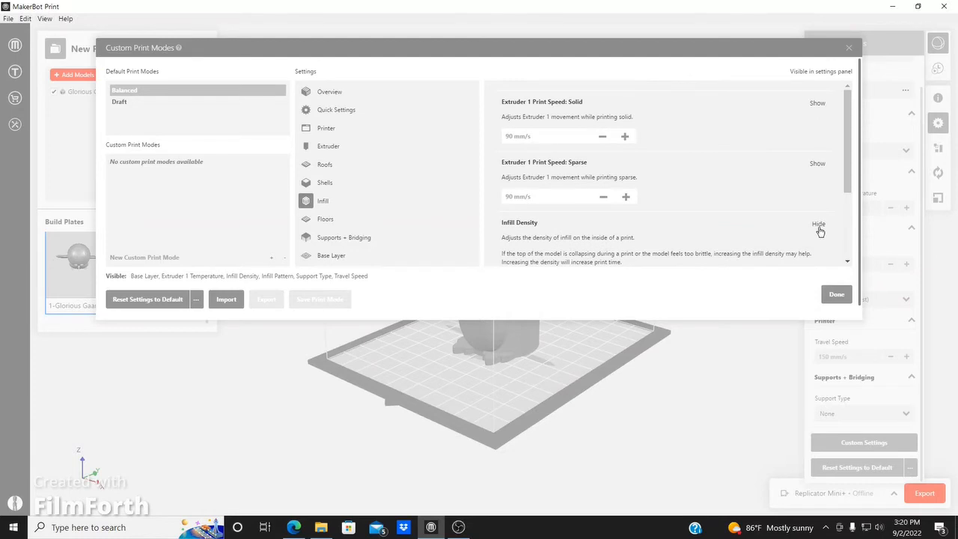
pyautogui.scroll(-3, 820, 230)
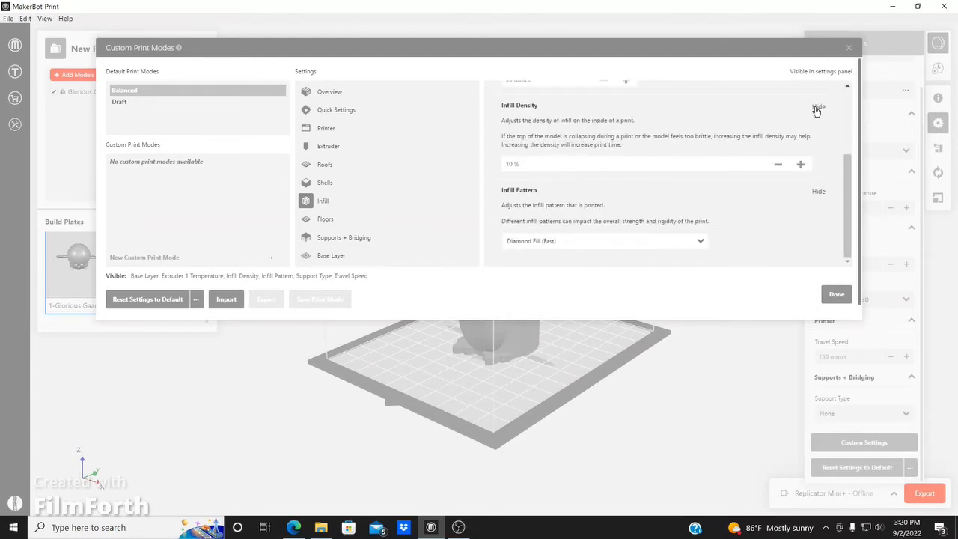
# - Hide Infill Density from the visible print settings, show it again, and finish the custom print modes
pyautogui.click(817, 106)
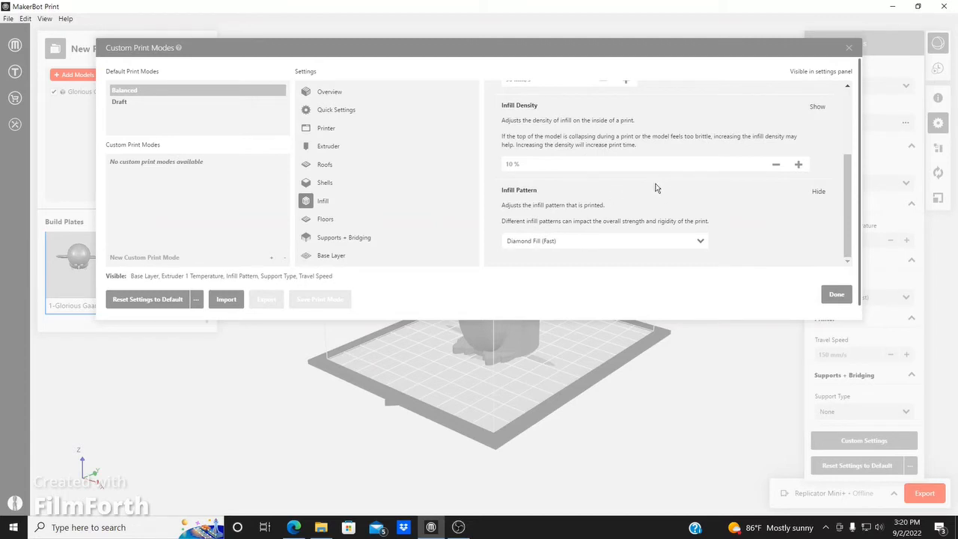
pyautogui.click(816, 108)
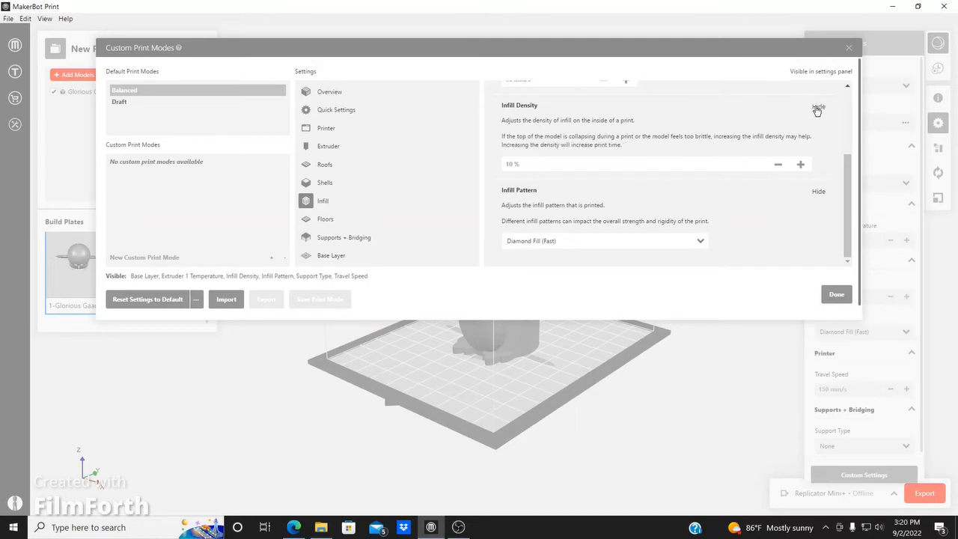
pyautogui.click(835, 294)
# - Review the print settings again and compare the default print modes, keeping Balanced selected
pyautogui.scroll(-1, 875, 349)
pyautogui.scroll(1, 875, 349)
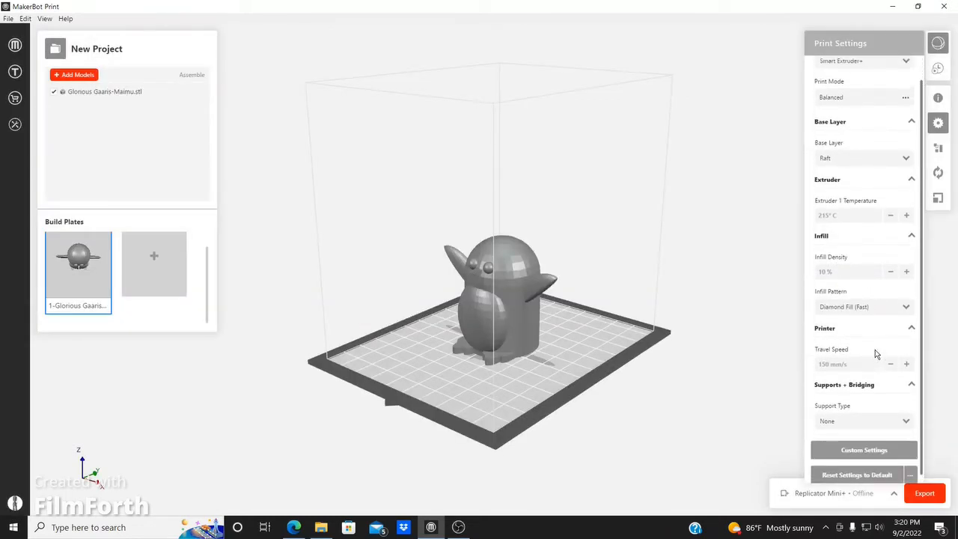
pyautogui.scroll(-1, 875, 349)
pyautogui.scroll(1, 875, 349)
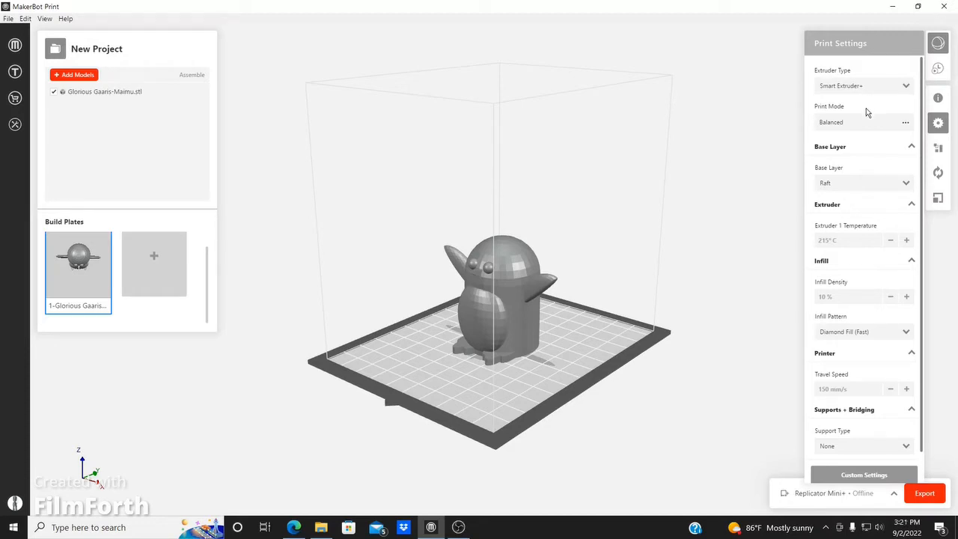
pyautogui.click(903, 125)
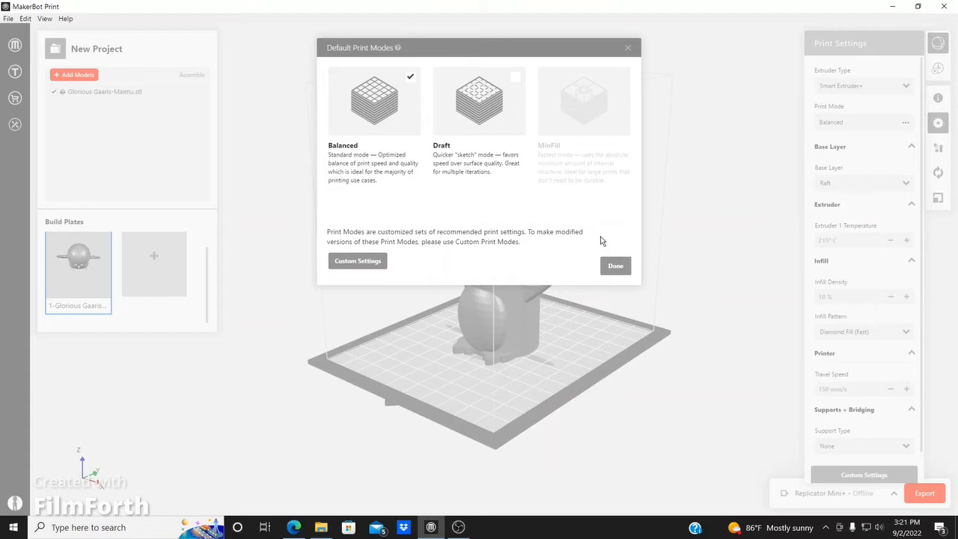
pyautogui.click(615, 265)
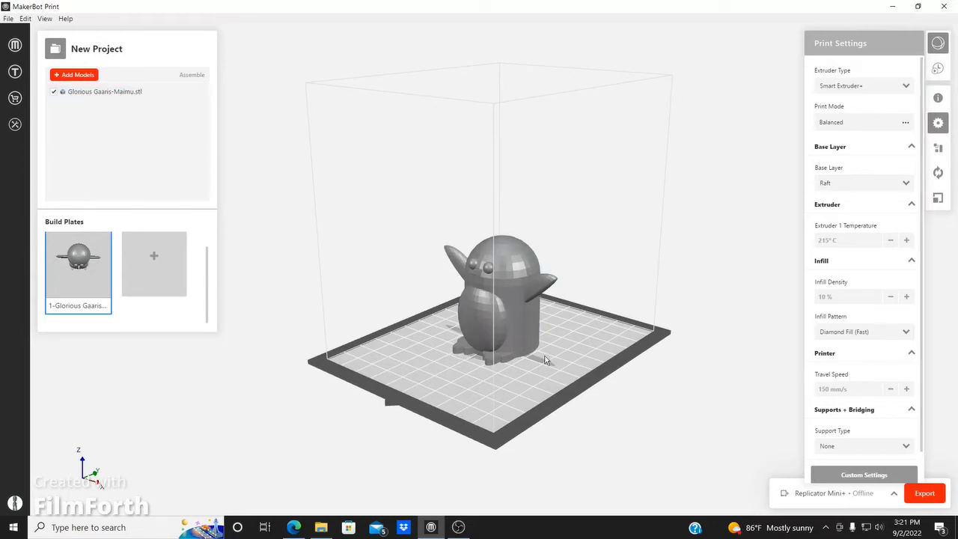
pyautogui.click(494, 350)
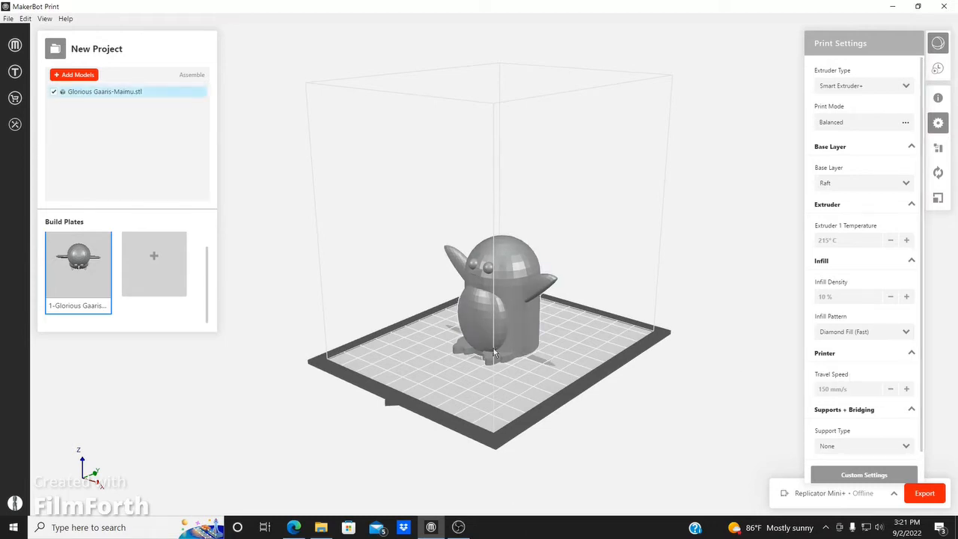
# - Compare the base layer options while keeping Raft, and examine the penguin's feet and body from several angles
pyautogui.click(796, 188)
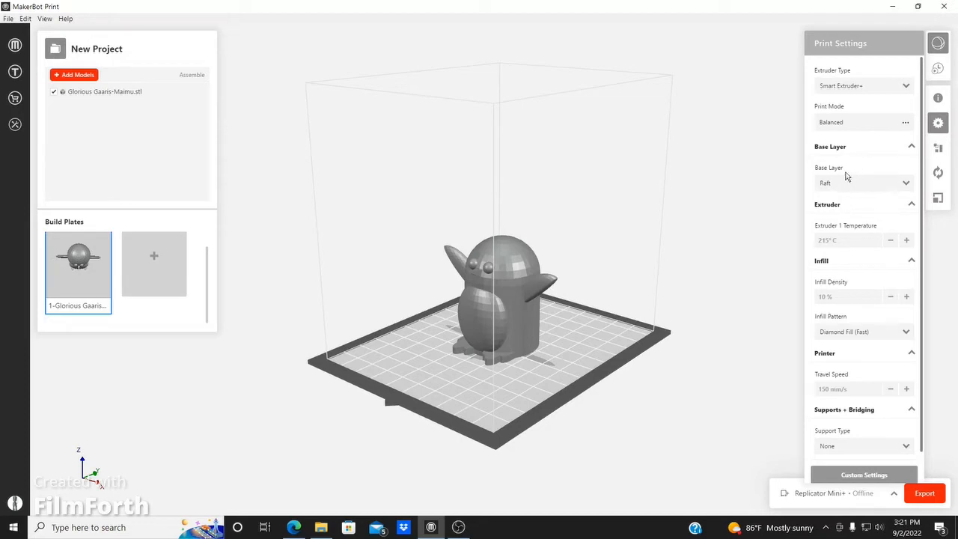
pyautogui.click(884, 186)
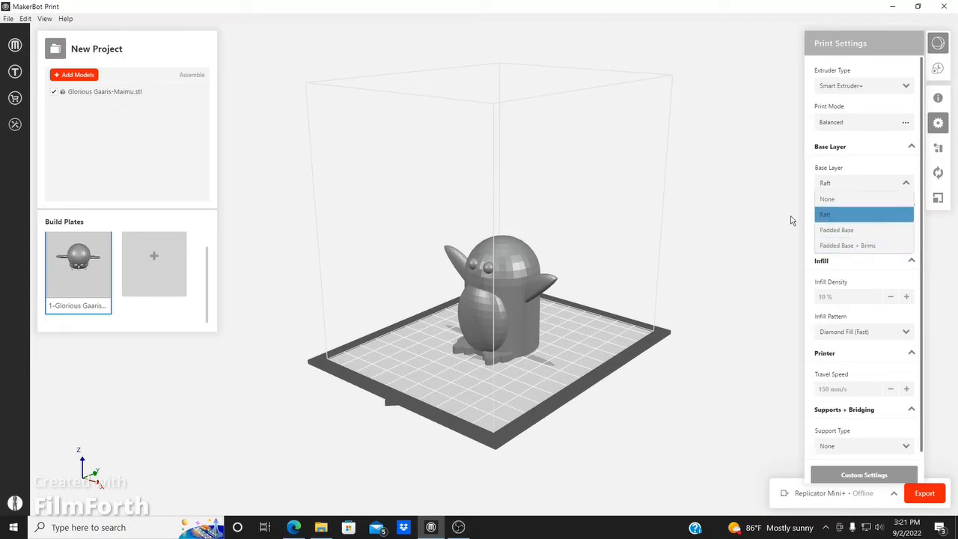
pyautogui.click(657, 214)
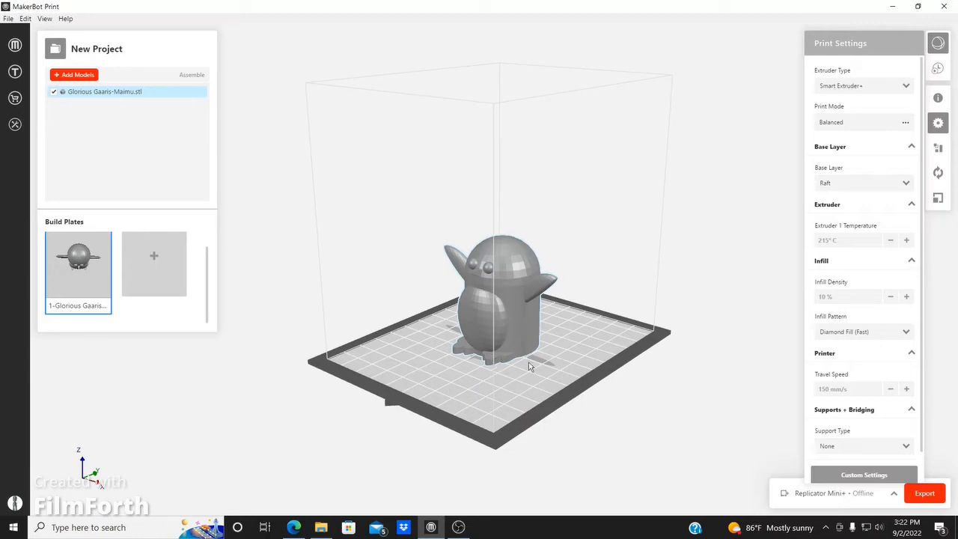
pyautogui.click(498, 362)
pyautogui.click(498, 364)
pyautogui.scroll(4, 499, 366)
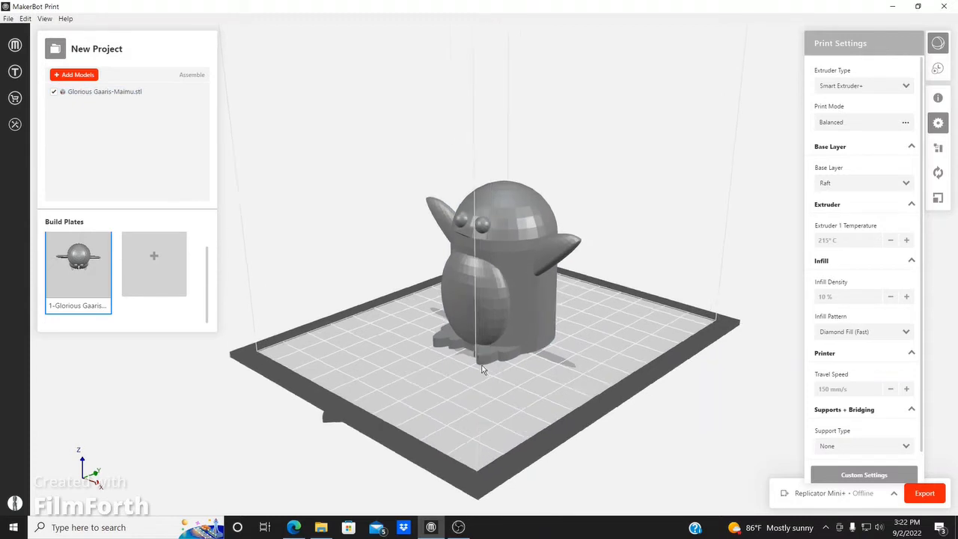
pyautogui.moveTo(482, 368); pyautogui.dragTo(439, 347, button='right')
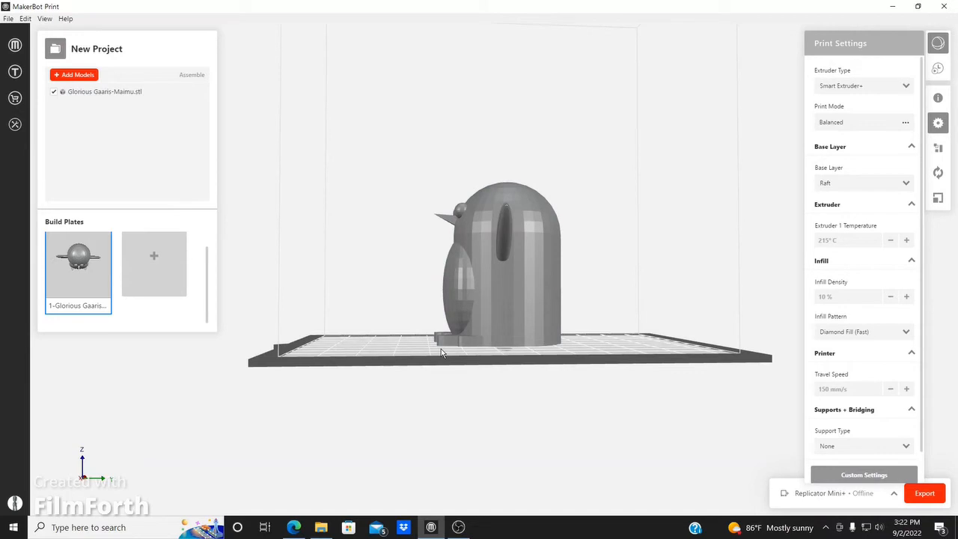
pyautogui.moveTo(440, 352); pyautogui.dragTo(490, 362, button='right')
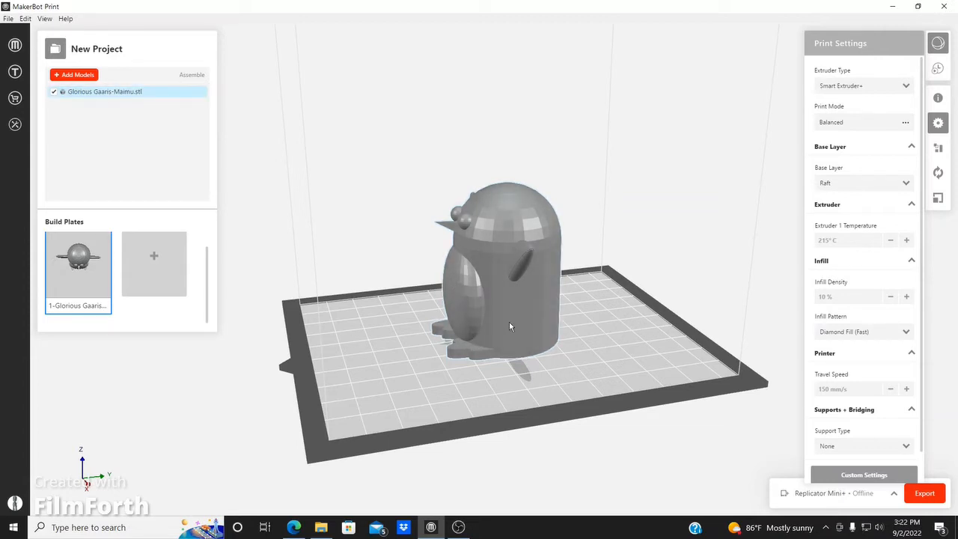
pyautogui.click(888, 187)
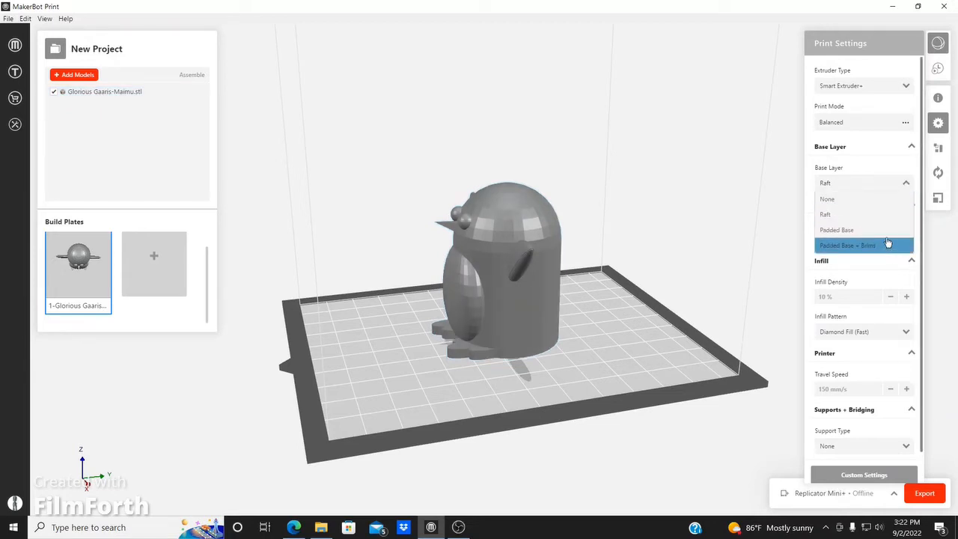
pyautogui.click(736, 218)
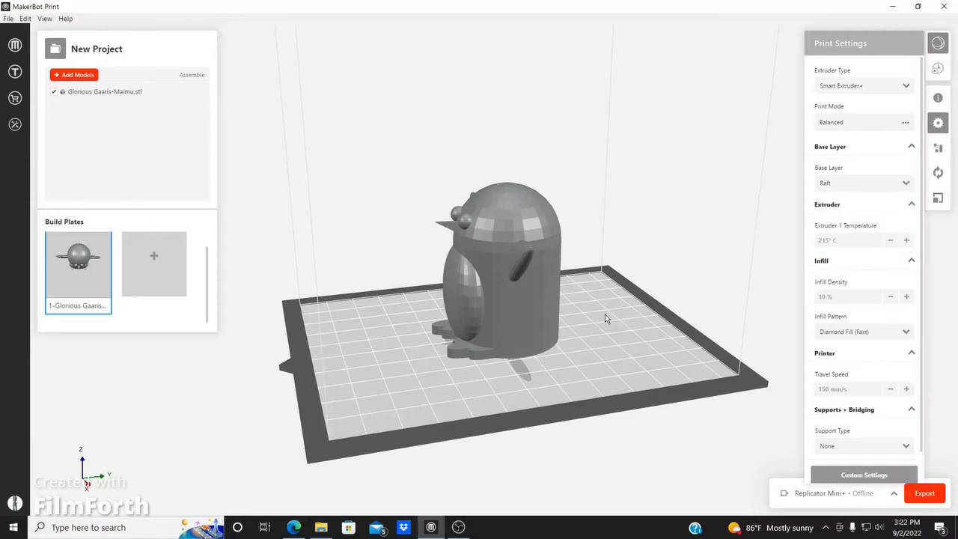
pyautogui.moveTo(613, 316); pyautogui.dragTo(649, 317)
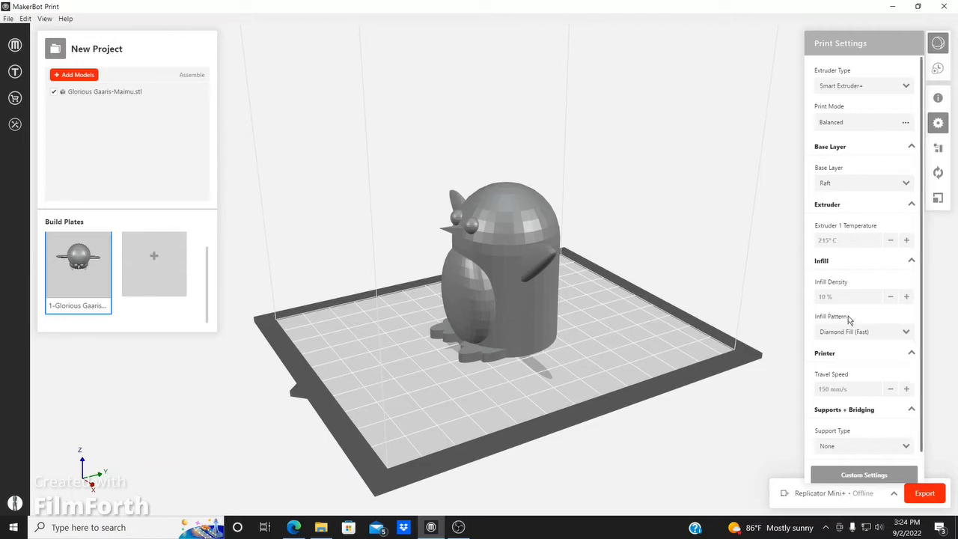
pyautogui.click(520, 310)
pyautogui.scroll(5, 512, 307)
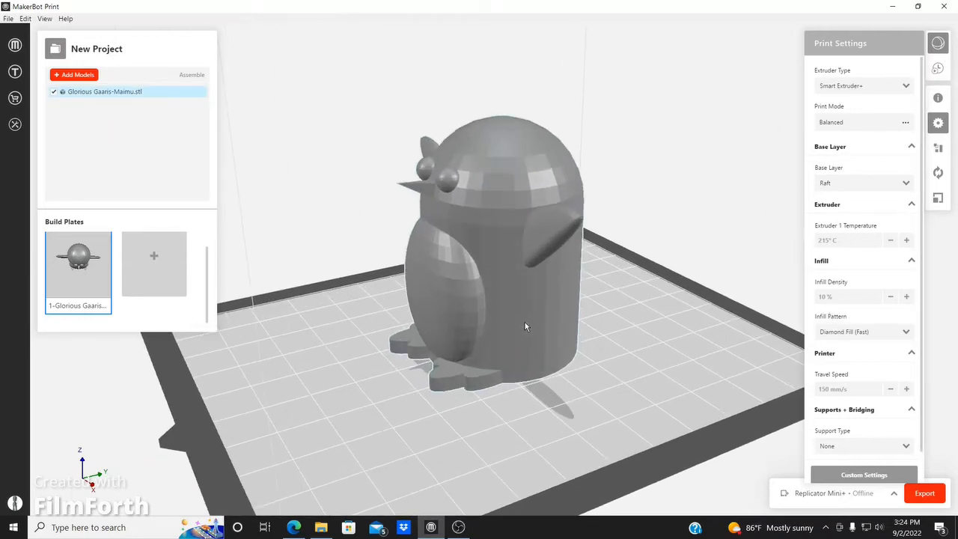
pyautogui.click(671, 380)
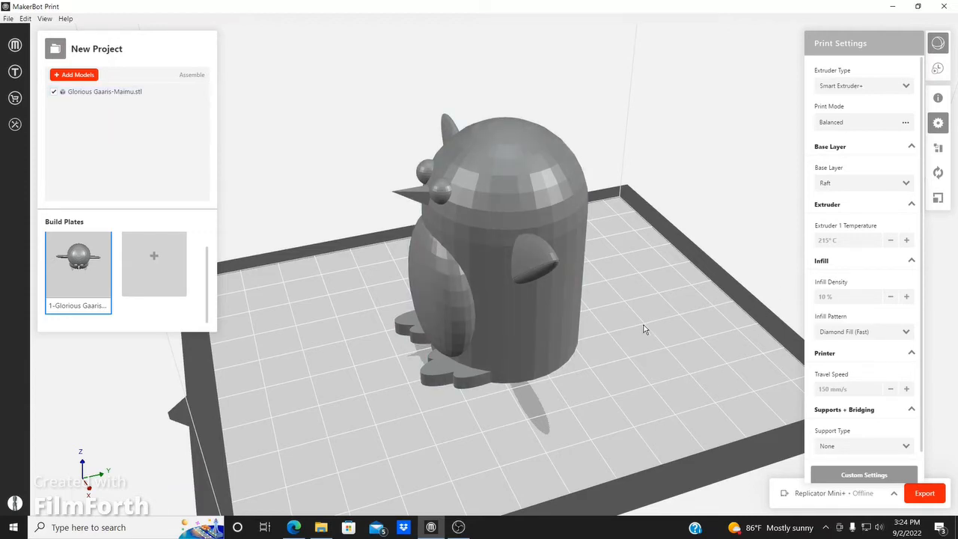
# - Add a second build plate and insert Glorious Gaaris-Maimu (2).stl from the Downloads folder onto it
pyautogui.click(159, 258)
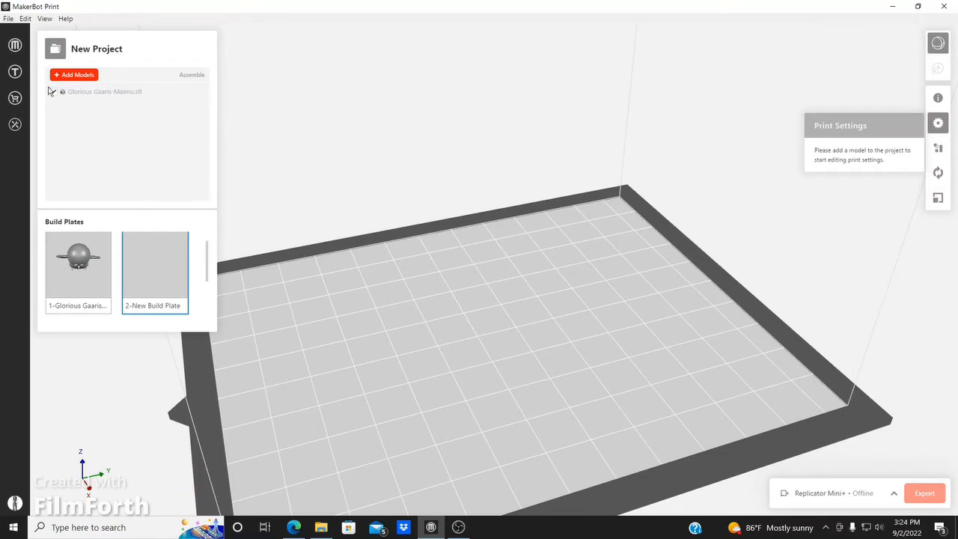
pyautogui.click(73, 75)
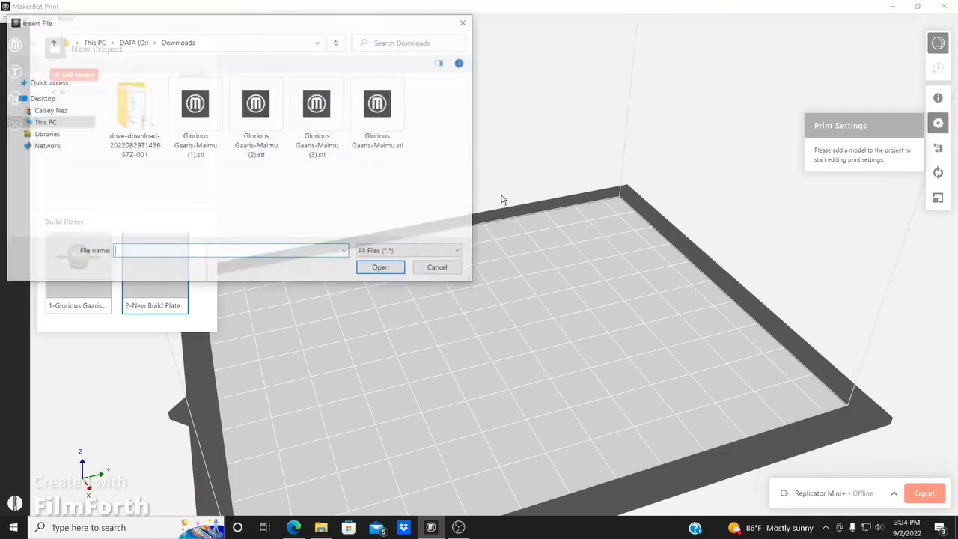
pyautogui.click(255, 120)
pyautogui.click(382, 268)
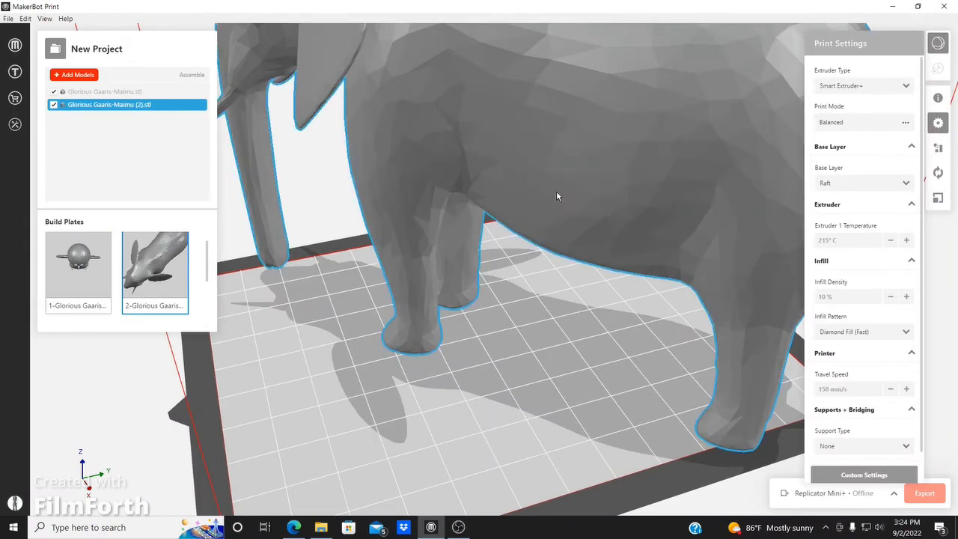
pyautogui.rightClick(556, 193)
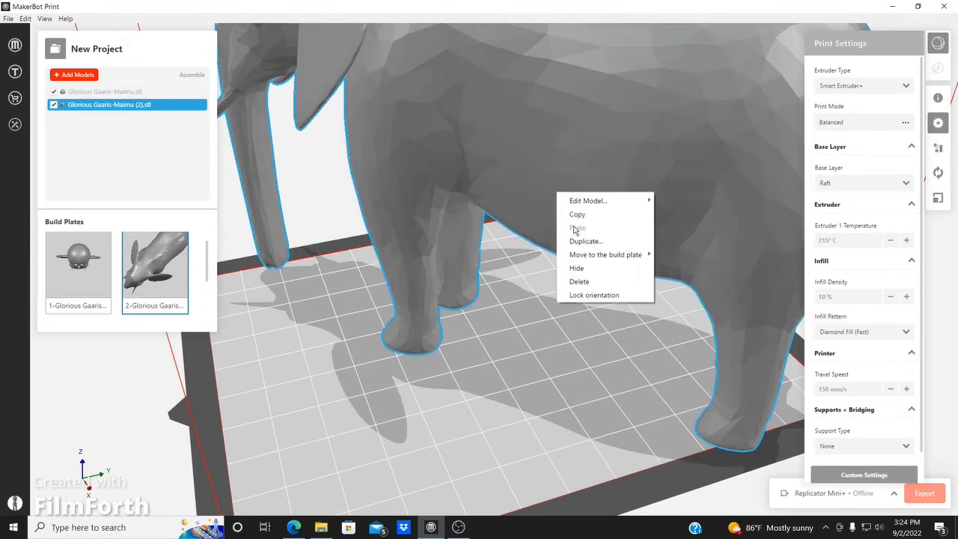
pyautogui.click(134, 254)
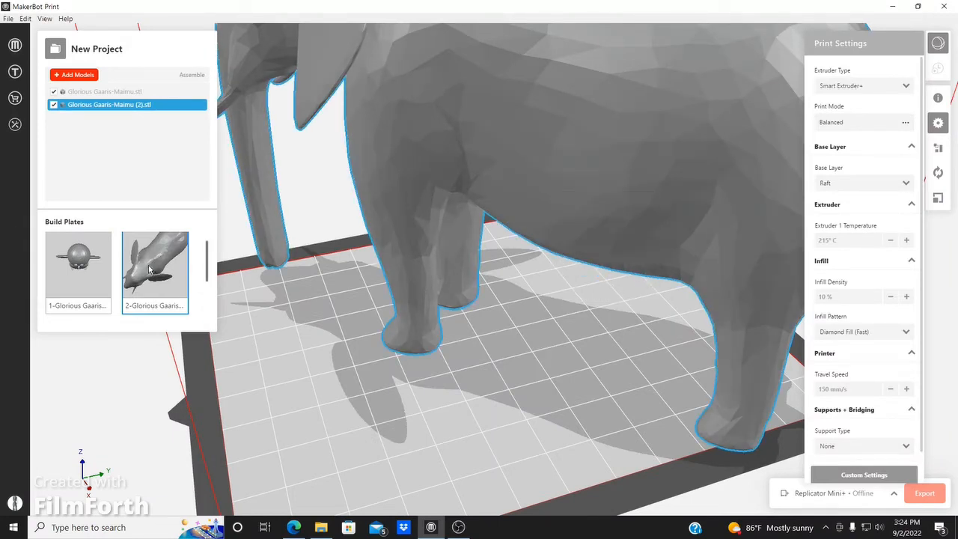
# - Add a third build plate and insert Glorious Gaaris-Maimu (1).stl from the Downloads folder onto it
pyautogui.scroll(-3, 205, 276)
pyautogui.scroll(2, 205, 276)
pyautogui.scroll(-3, 205, 276)
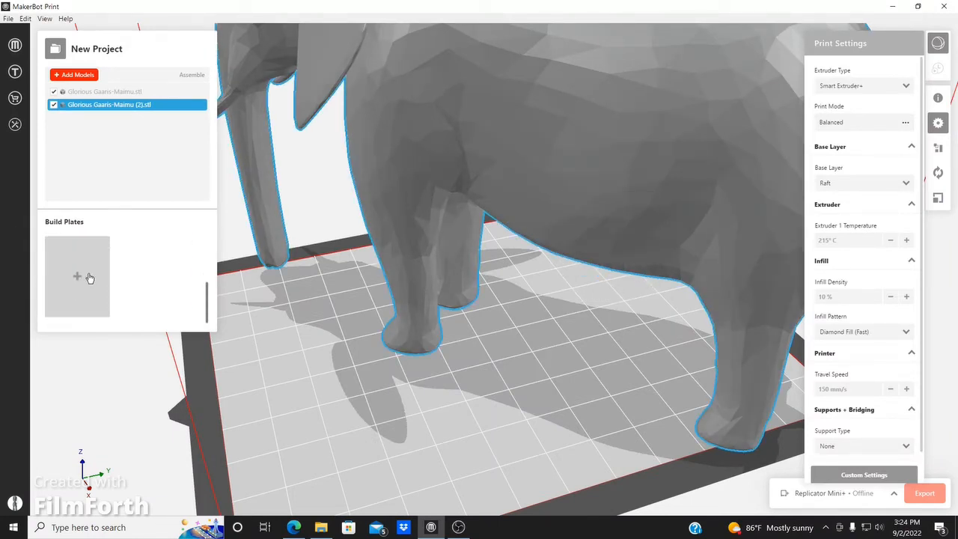
pyautogui.click(84, 275)
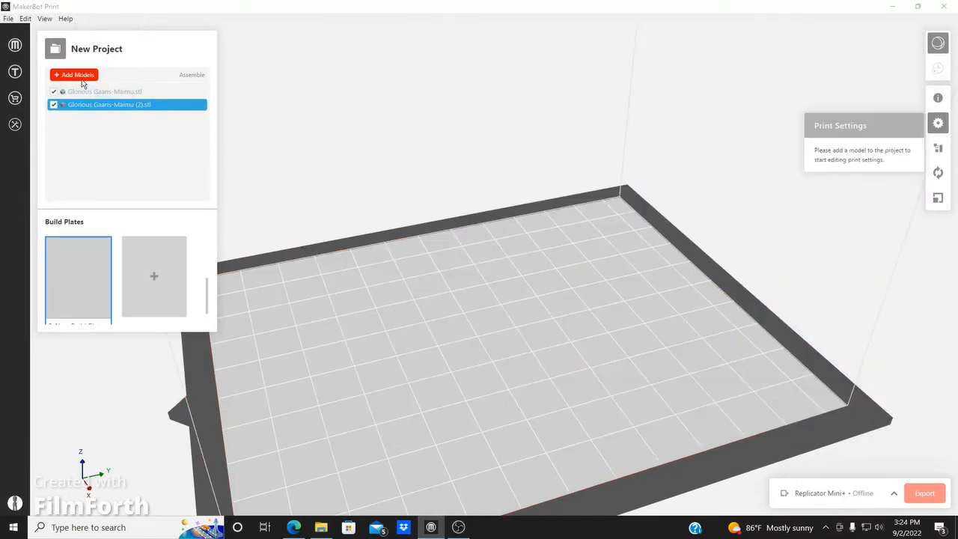
pyautogui.click(74, 74)
pyautogui.click(318, 113)
pyautogui.click(219, 128)
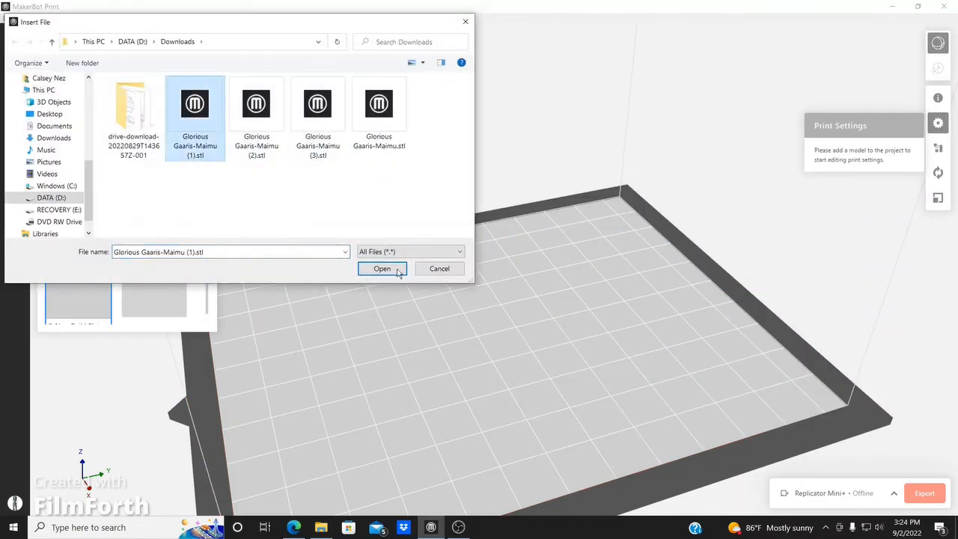
pyautogui.click(397, 269)
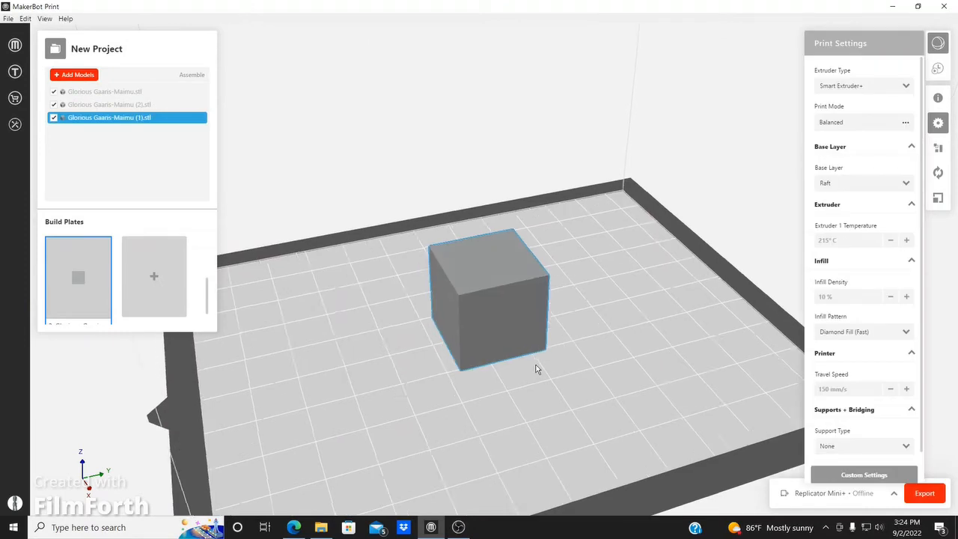
# - Set the infill density to 50% in the print settings with the cube selected
pyautogui.scroll(5, 534, 367)
pyautogui.scroll(-1, 516, 327)
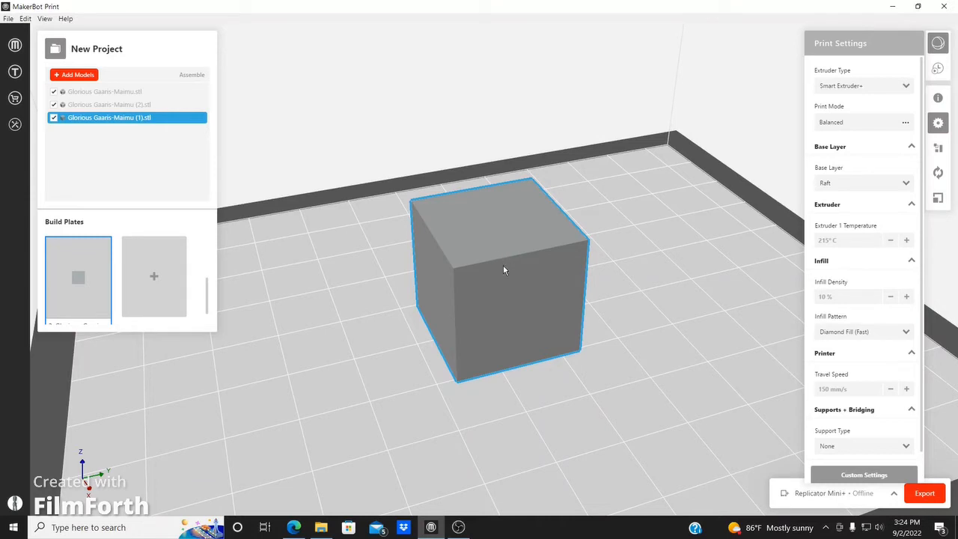
pyautogui.click(848, 299)
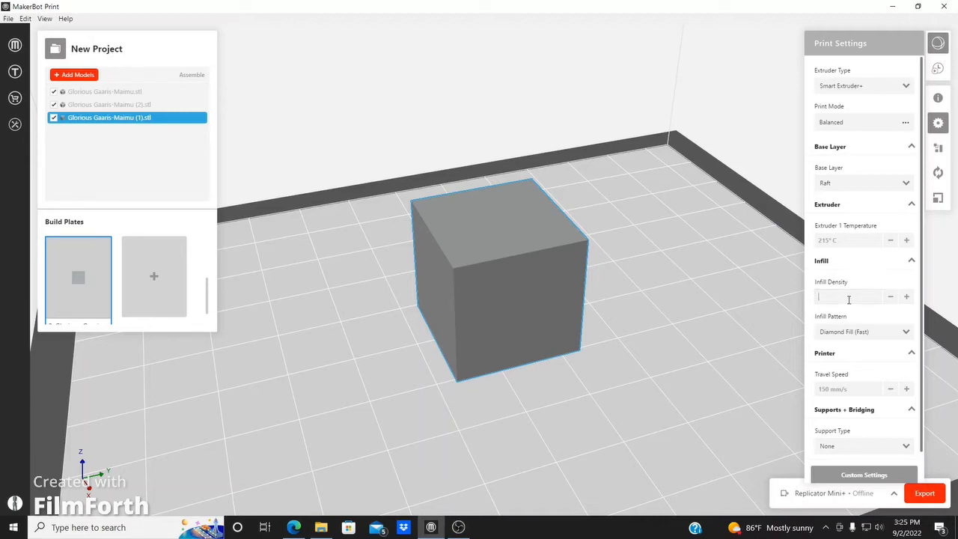
pyautogui.write('50')
pyautogui.press('Return')
# - Review the available infill patterns, keeping Diamond Fill (Fast), and check the remaining print settings down to the support type
pyautogui.click(886, 334)
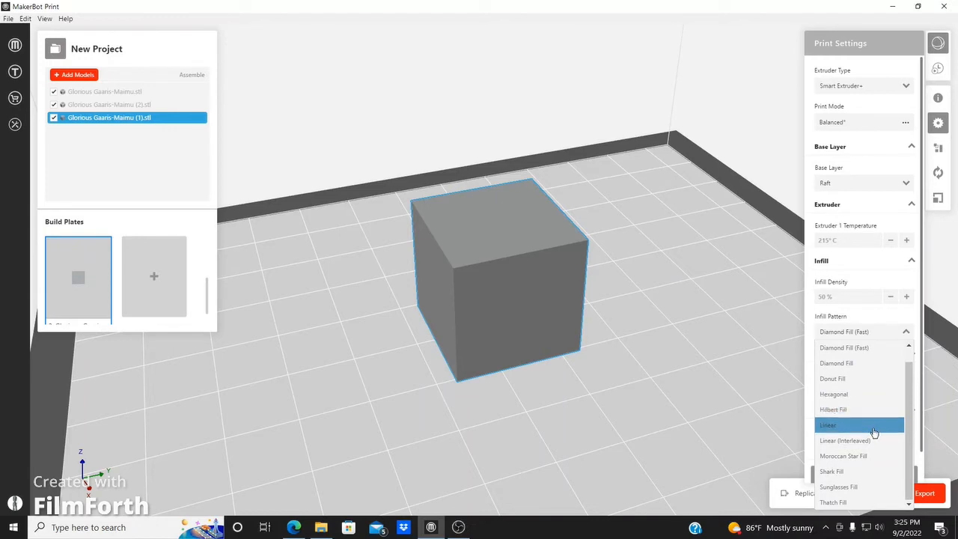
pyautogui.click(907, 334)
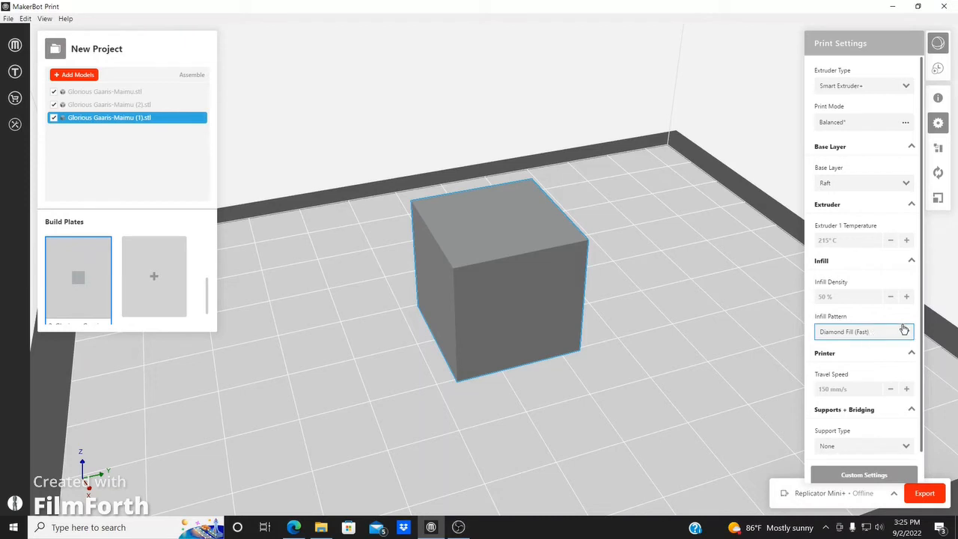
pyautogui.click(903, 330)
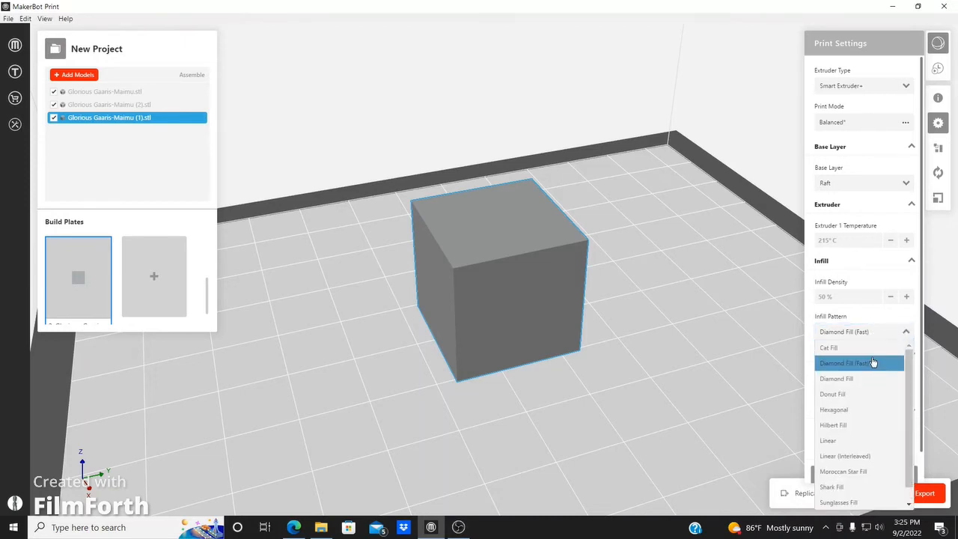
pyautogui.click(866, 367)
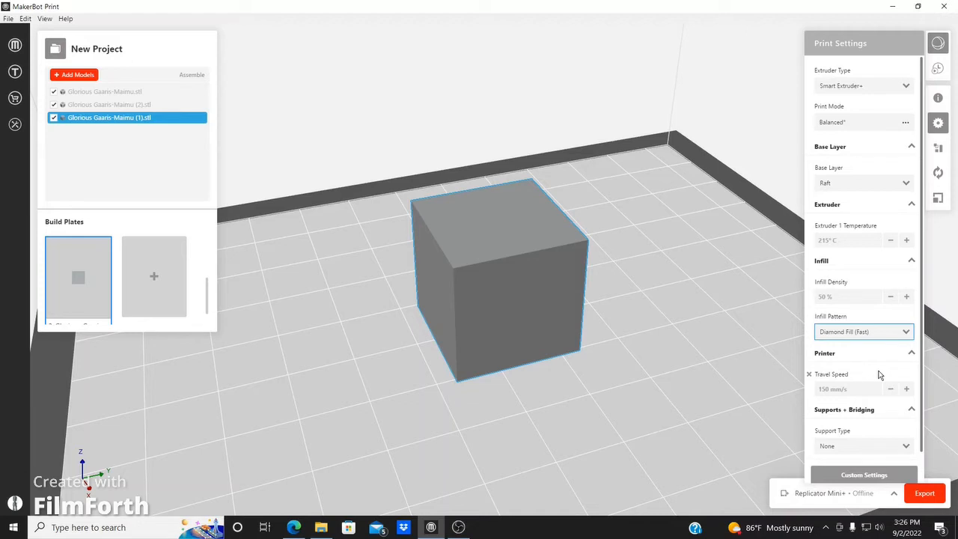
pyautogui.click(475, 258)
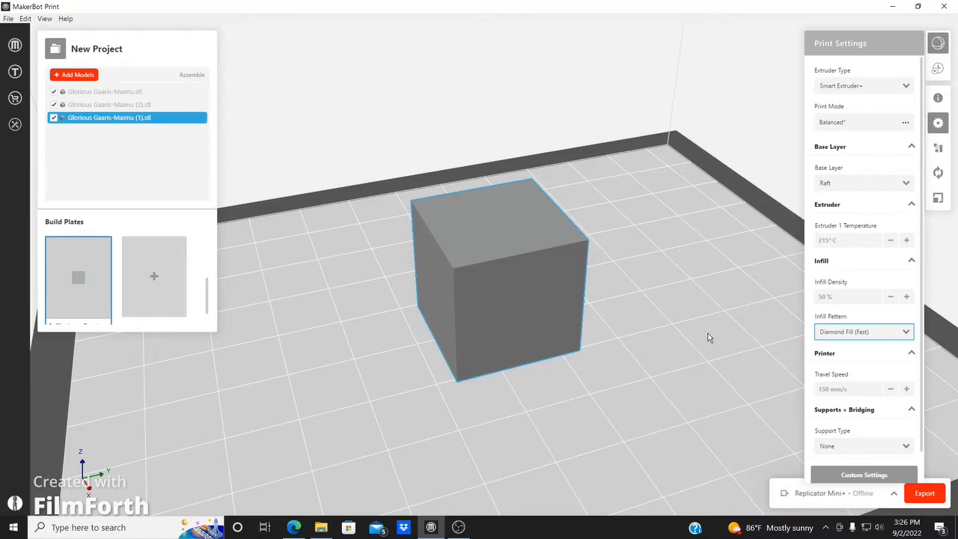
pyautogui.scroll(-1, 896, 423)
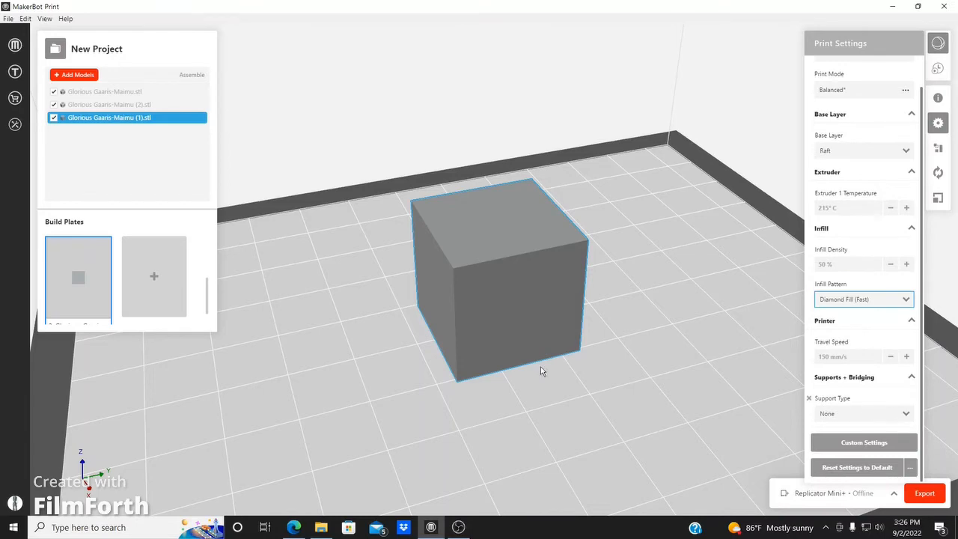
# - Switch to the elephant's build plate and scale the elephant uniformly to 50%
pyautogui.scroll(2, 163, 279)
pyautogui.click(164, 279)
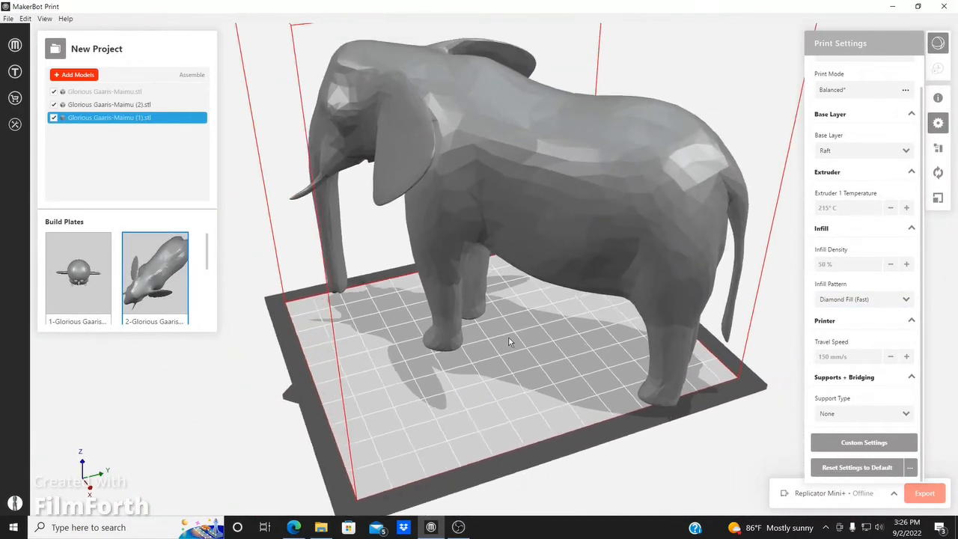
pyautogui.click(521, 170)
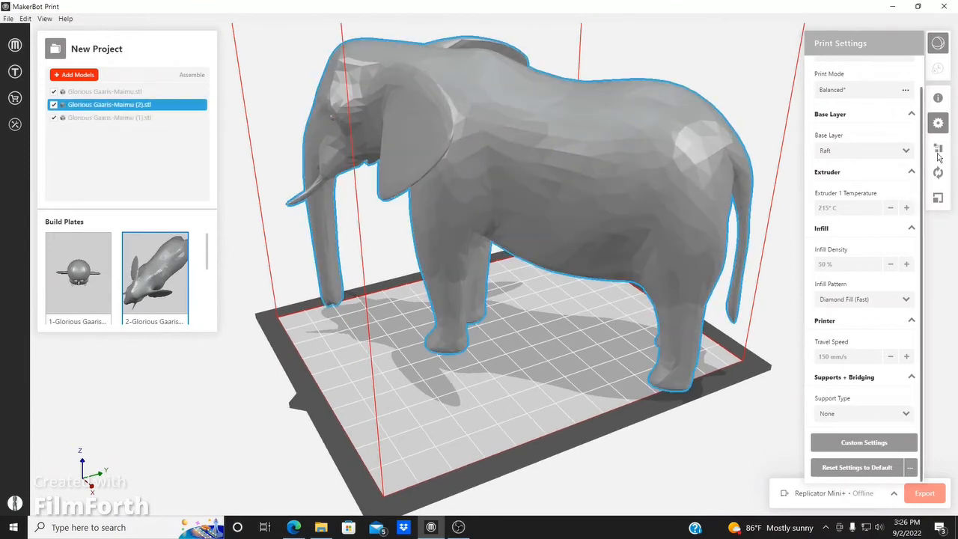
pyautogui.click(940, 196)
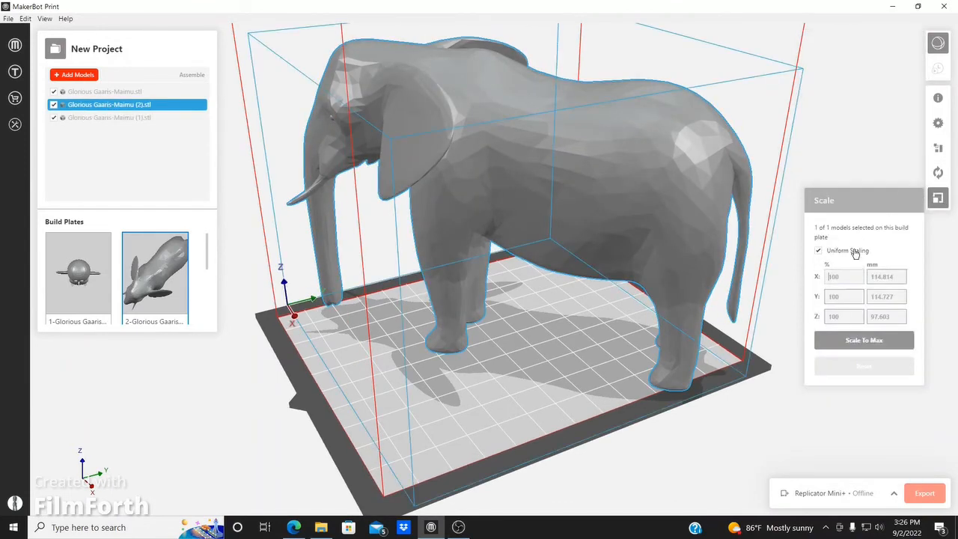
pyautogui.doubleClick(829, 277)
pyautogui.write('50')
pyautogui.press('Return')
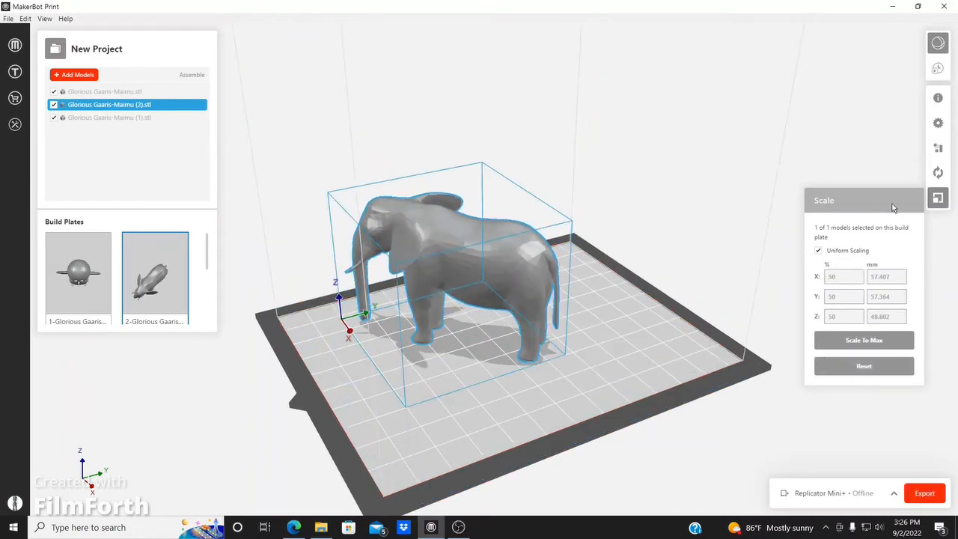
# - Center the elephant on its build plate, deselect it, and close the arrange options
pyautogui.click(937, 148)
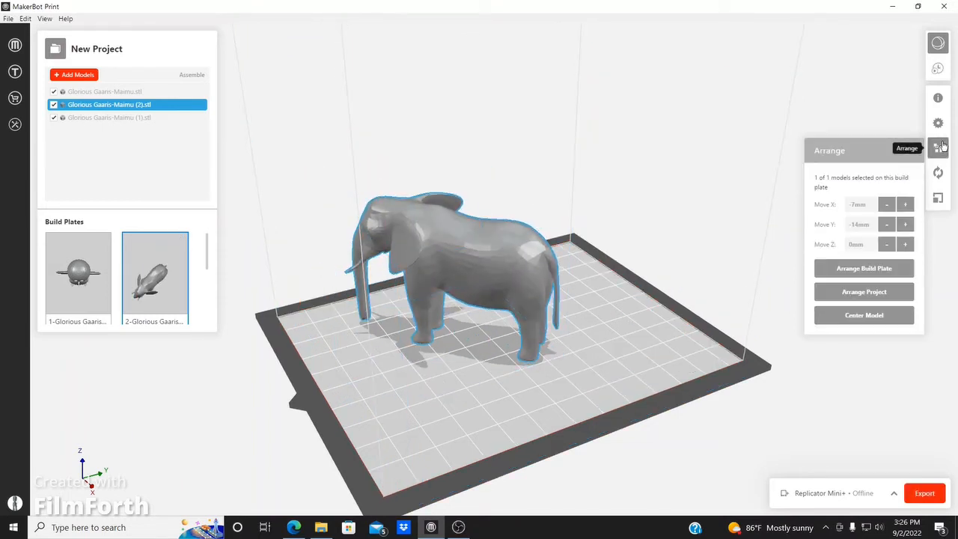
pyautogui.click(880, 315)
pyautogui.click(573, 406)
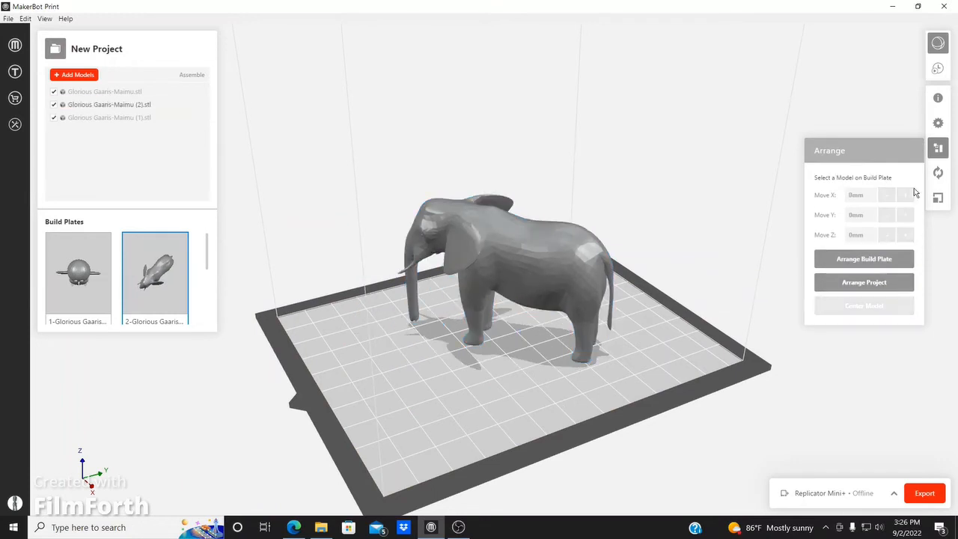
pyautogui.click(938, 150)
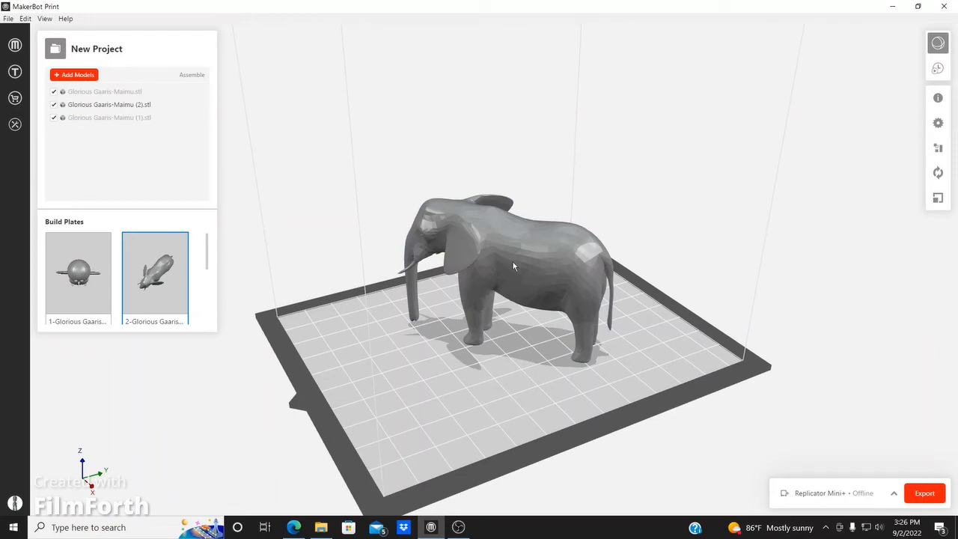
# - Set the support type to Breakaway Support in the print settings for the elephant's build plate
pyautogui.click(591, 285)
pyautogui.click(689, 243)
pyautogui.click(937, 123)
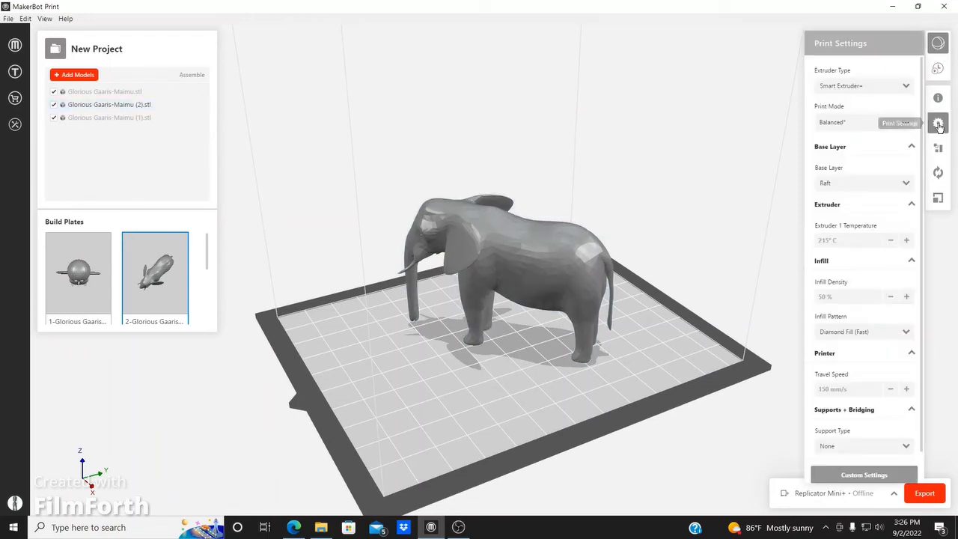
pyautogui.click(878, 448)
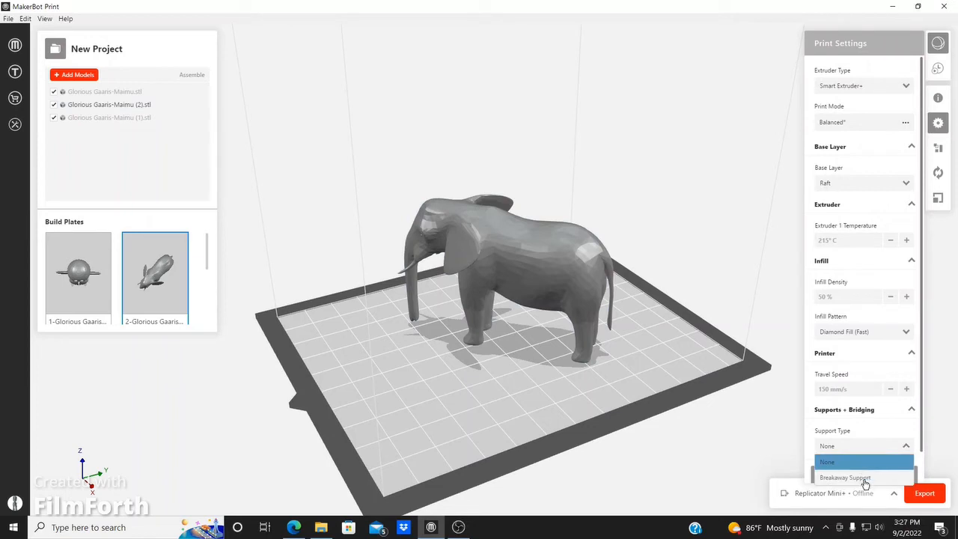
pyautogui.click(861, 479)
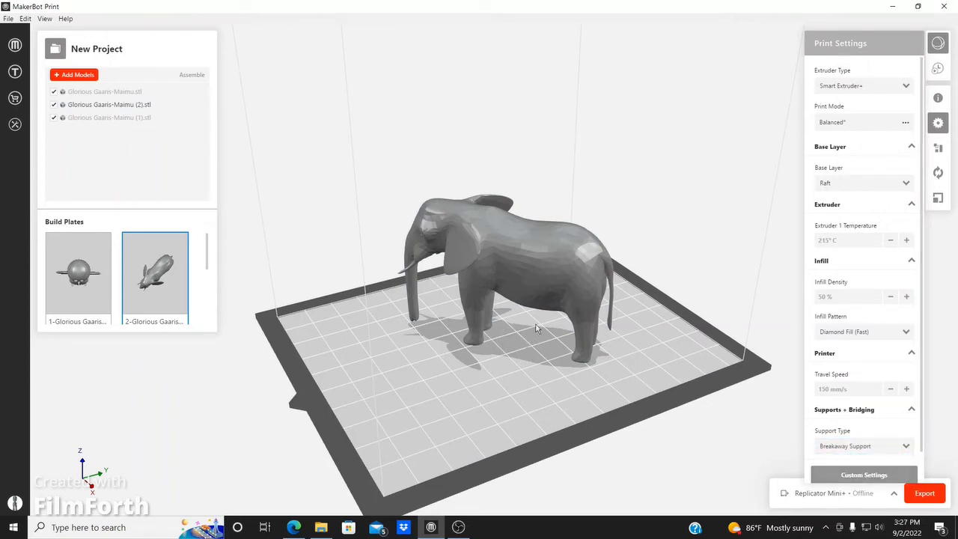
pyautogui.click(490, 300)
pyautogui.click(635, 395)
# - Switch to the penguin's build plate, dismiss the notification, check the remaining print settings and close them
pyautogui.scroll(4, 513, 327)
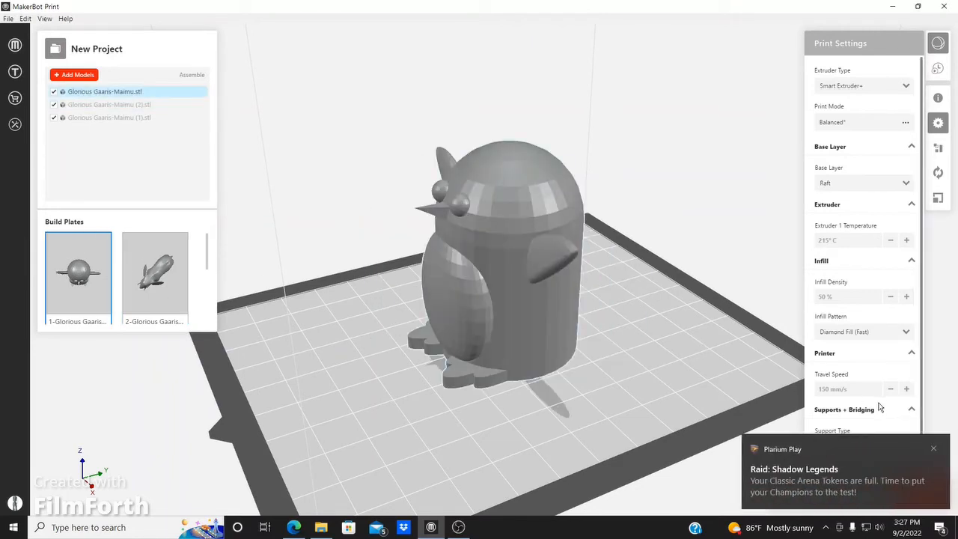
pyautogui.click(933, 449)
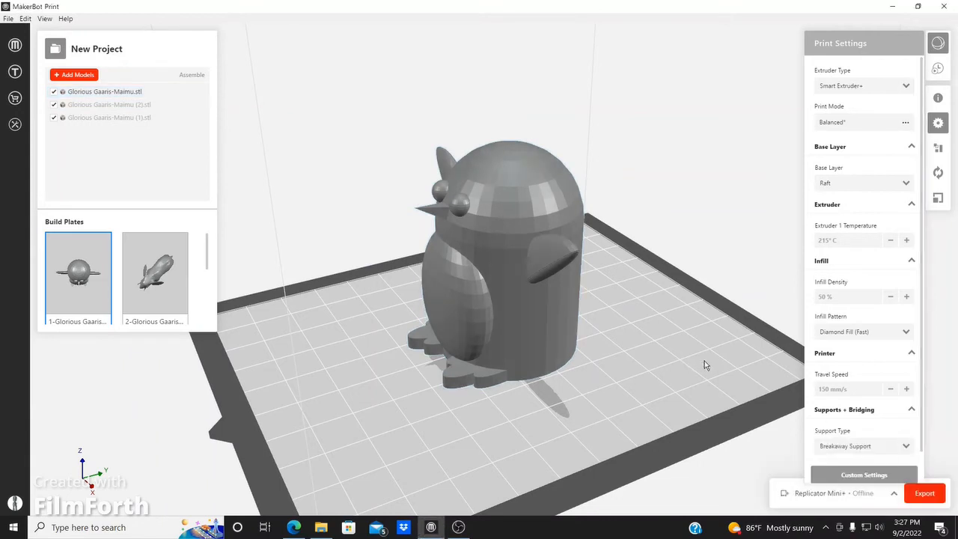
pyautogui.scroll(-1, 853, 401)
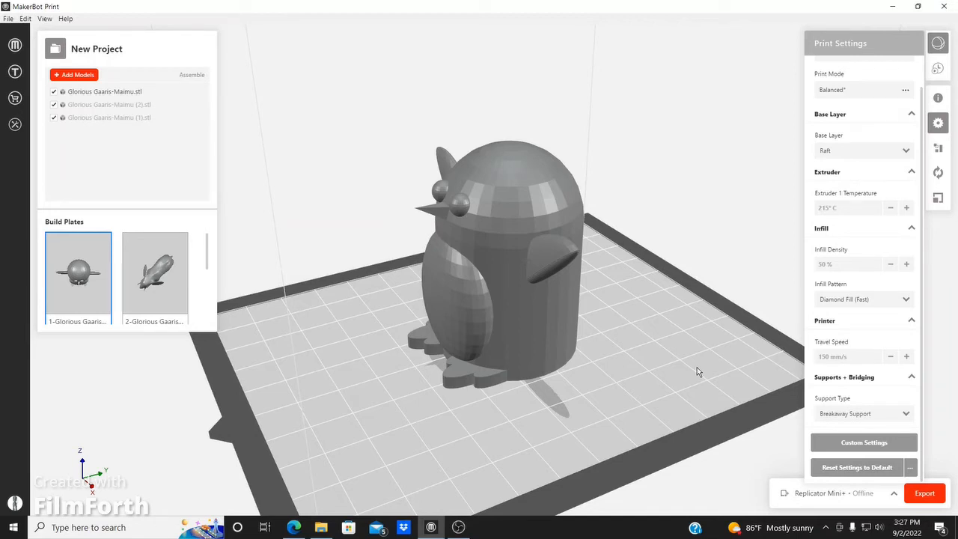
pyautogui.click(937, 123)
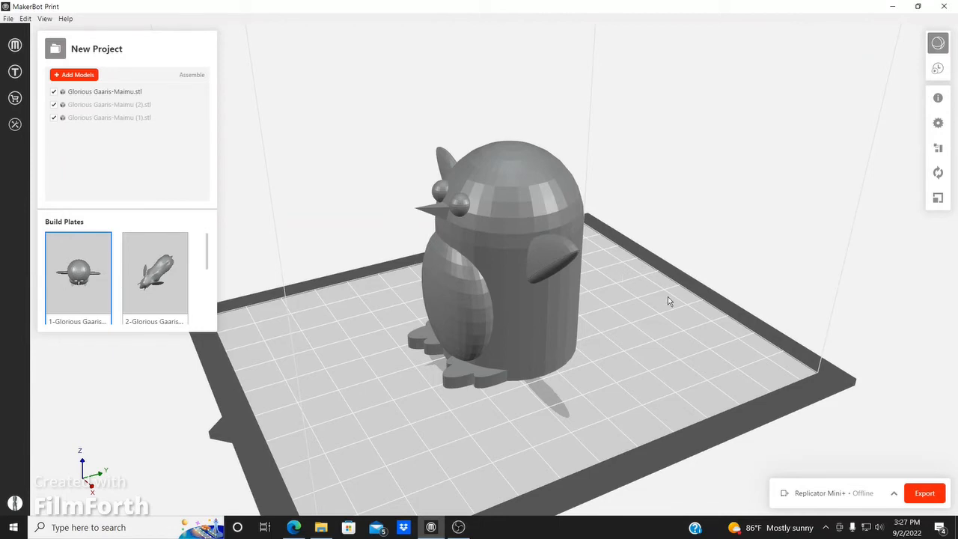
# - Examine the penguin on its build plate from the front and side, looking at its wings, beak and belly
pyautogui.click(523, 267)
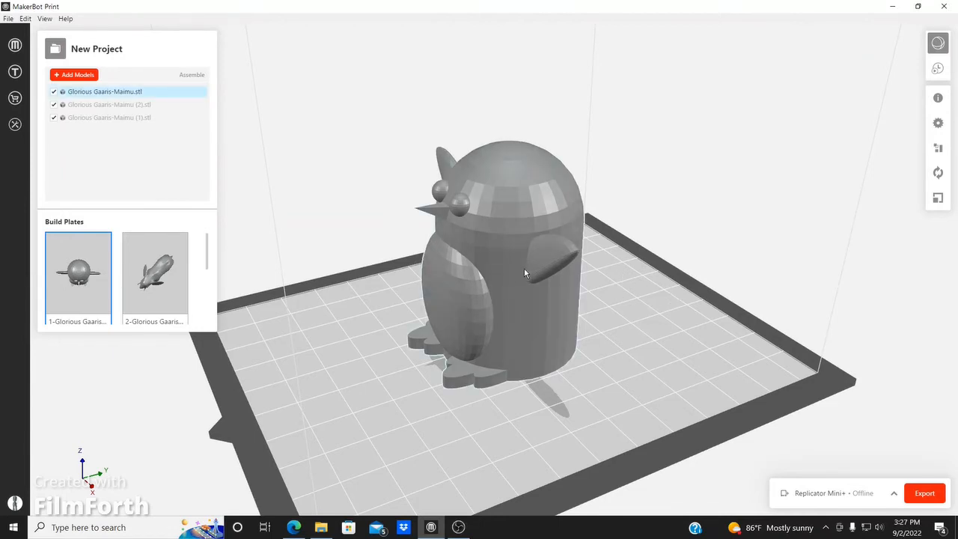
pyautogui.scroll(2, 524, 268)
pyautogui.moveTo(523, 268); pyautogui.dragTo(566, 328, button='right')
pyautogui.click(589, 307)
pyautogui.click(553, 299)
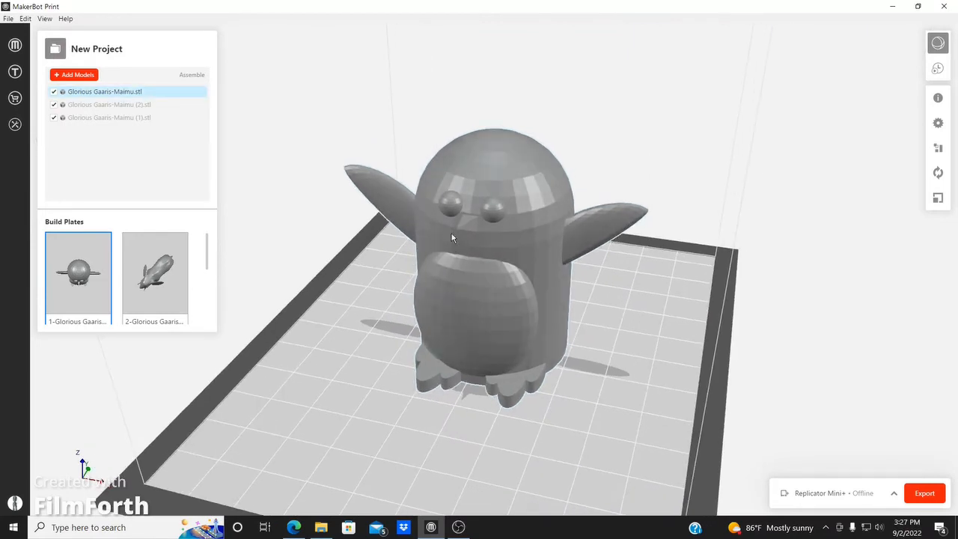
pyautogui.click(883, 196)
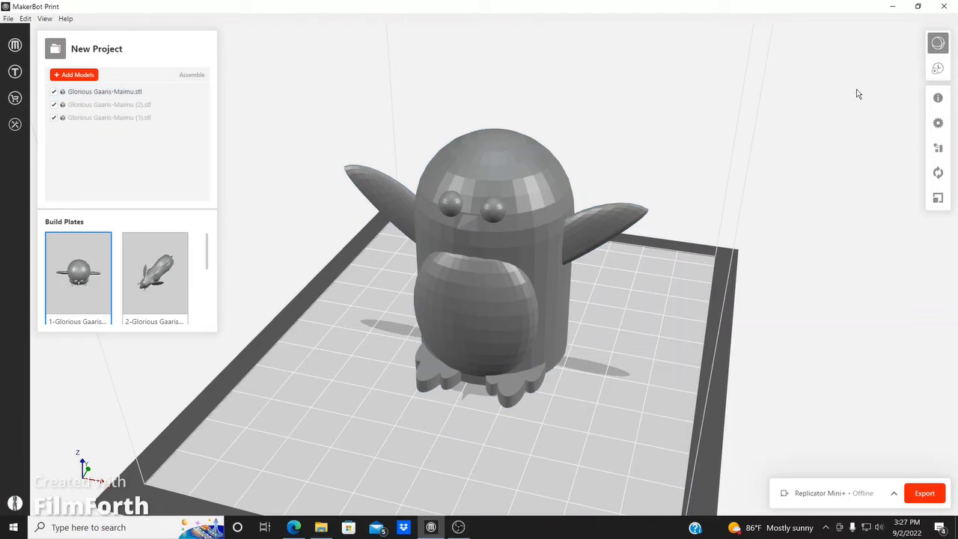
pyautogui.click(501, 240)
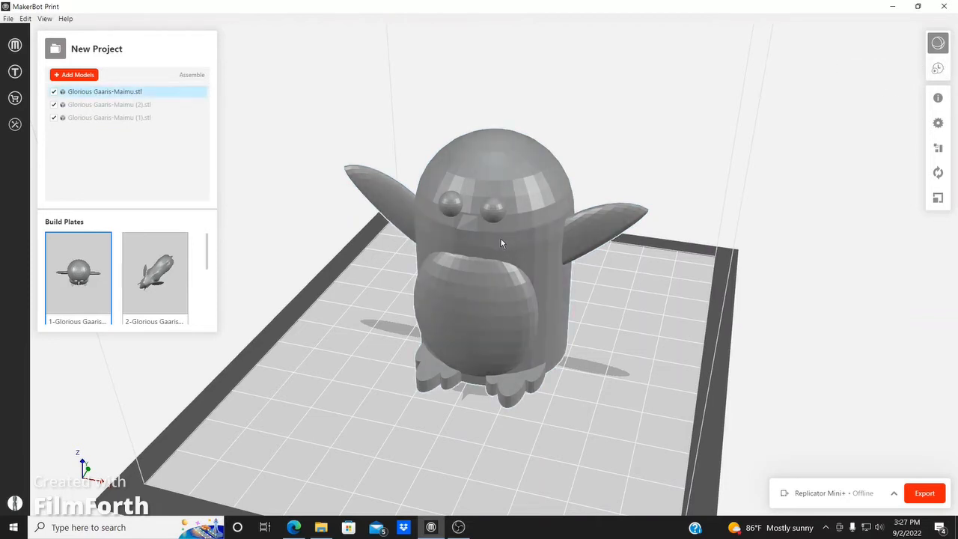
pyautogui.click(402, 279)
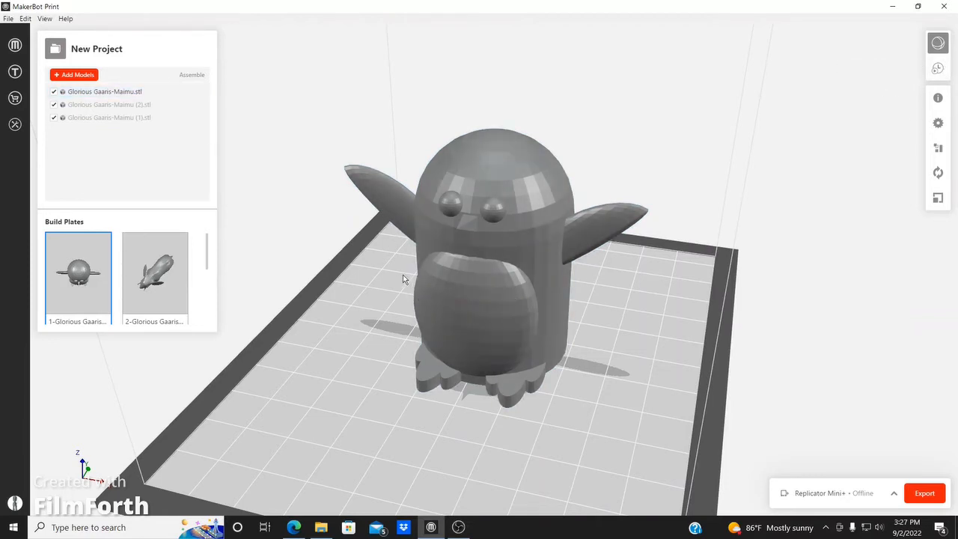
pyautogui.click(428, 273)
pyautogui.click(379, 276)
pyautogui.click(445, 288)
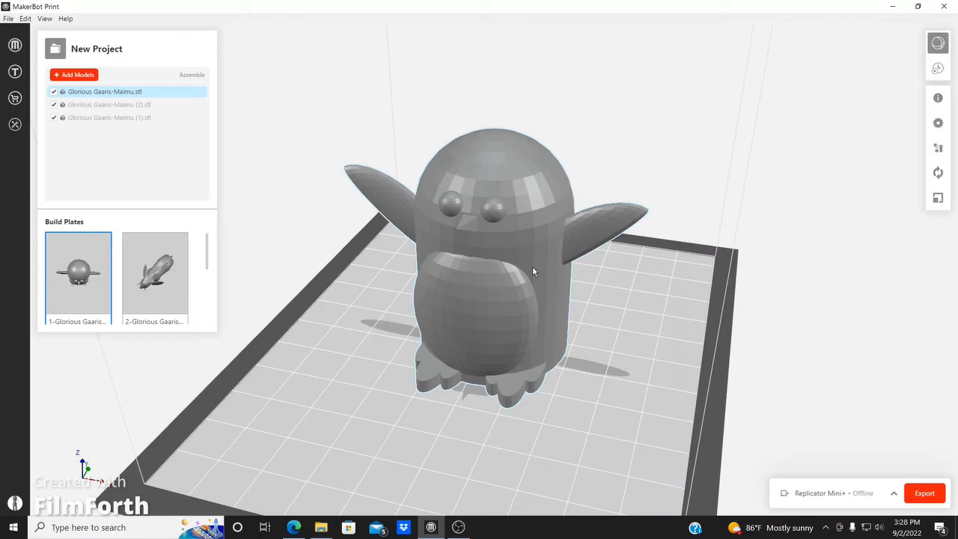
pyautogui.click(649, 327)
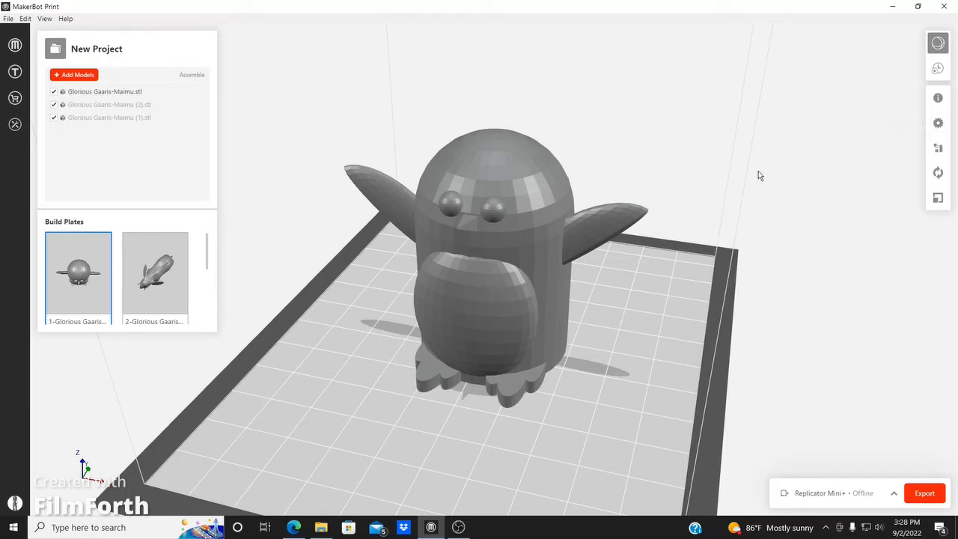
pyautogui.moveTo(788, 272); pyautogui.dragTo(753, 255, button='right')
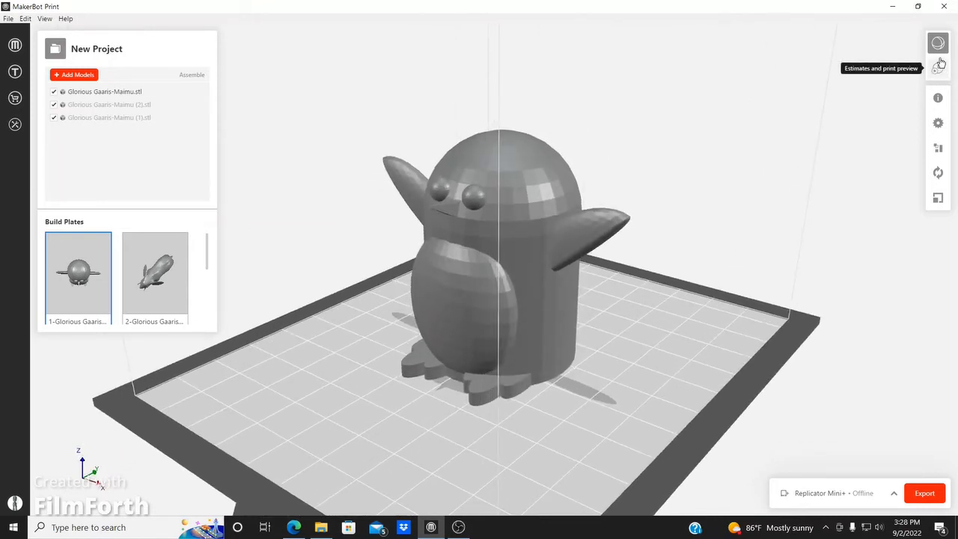
pyautogui.click(500, 306)
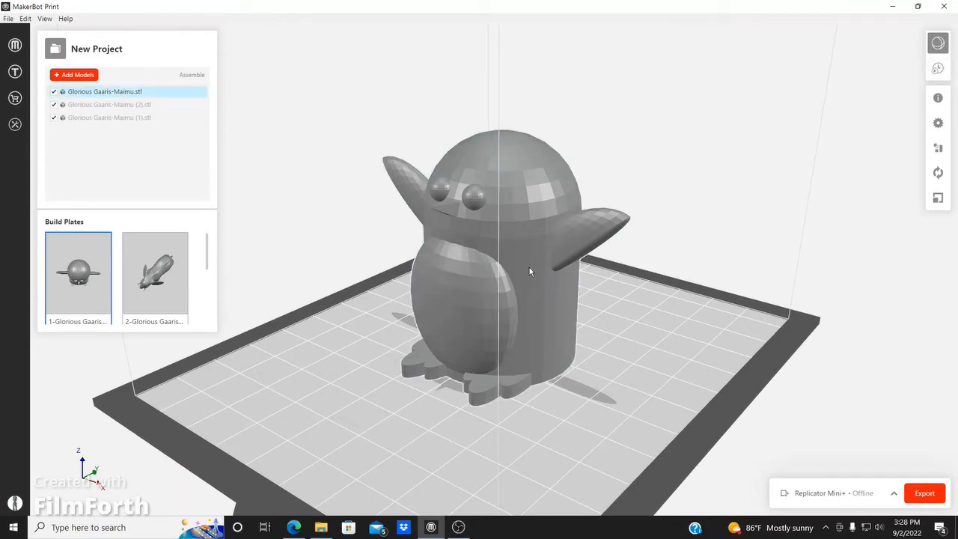
pyautogui.click(658, 228)
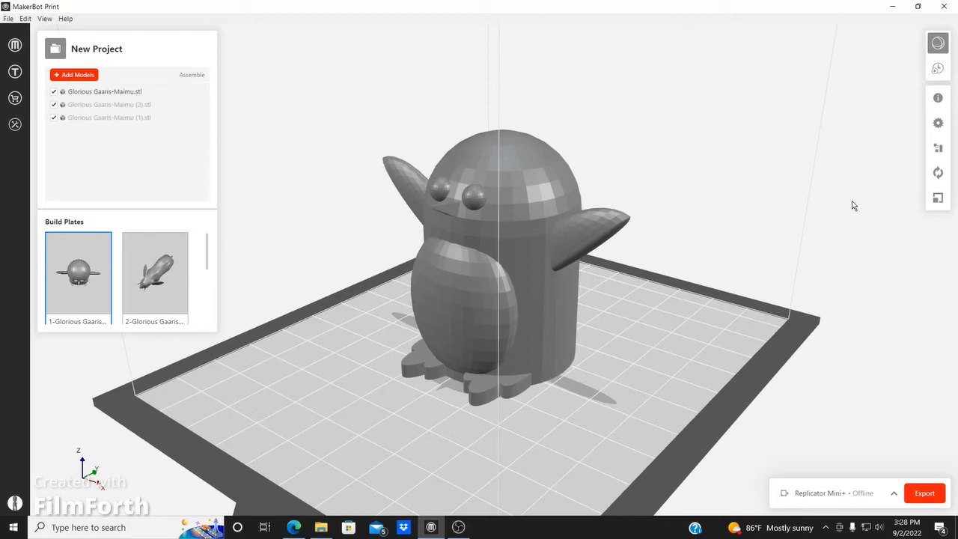
# - Generate the estimates and print preview for the penguin, checking the other build plates while it is being sliced
pyautogui.click(939, 68)
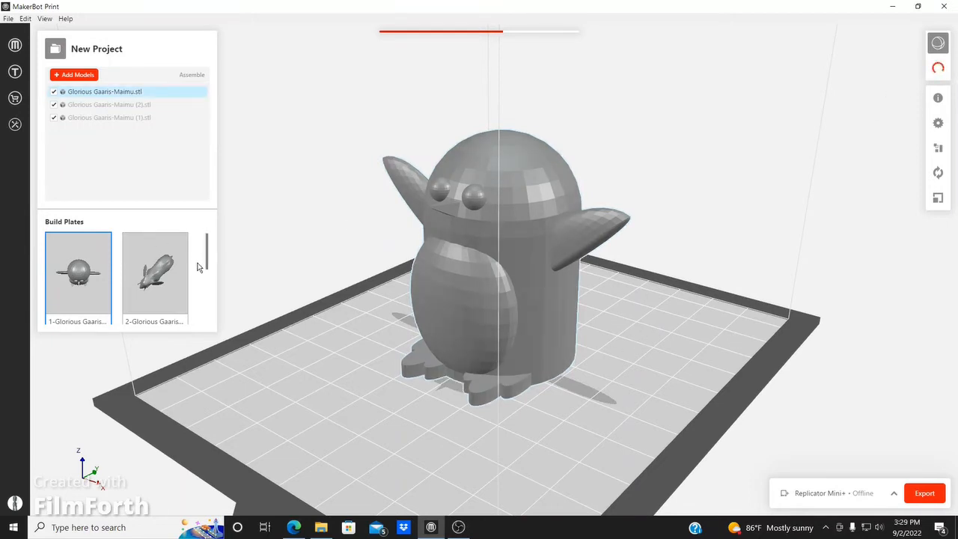
pyautogui.scroll(-3, 202, 267)
pyautogui.scroll(3, 201, 264)
pyautogui.scroll(-3, 97, 273)
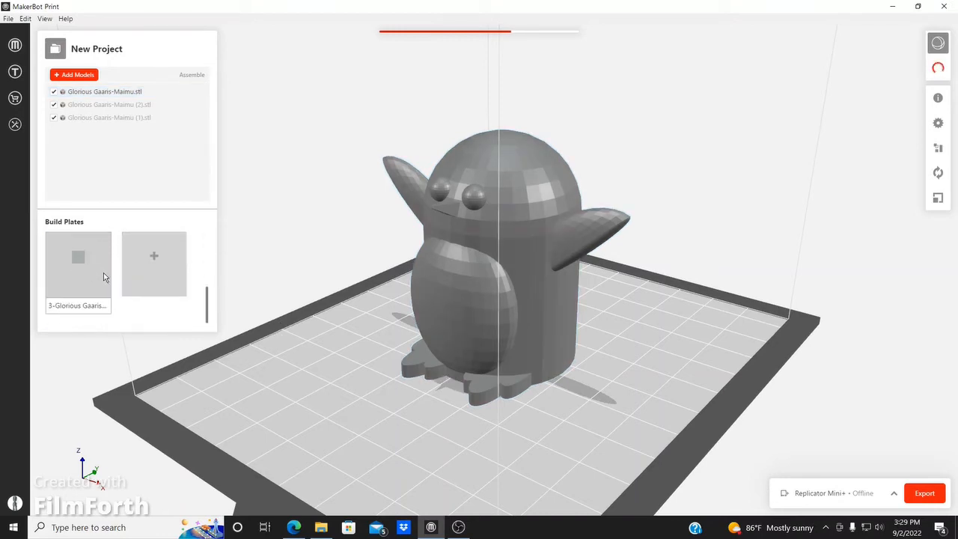
pyautogui.scroll(3, 93, 269)
pyautogui.scroll(-3, 96, 273)
pyautogui.scroll(3, 149, 277)
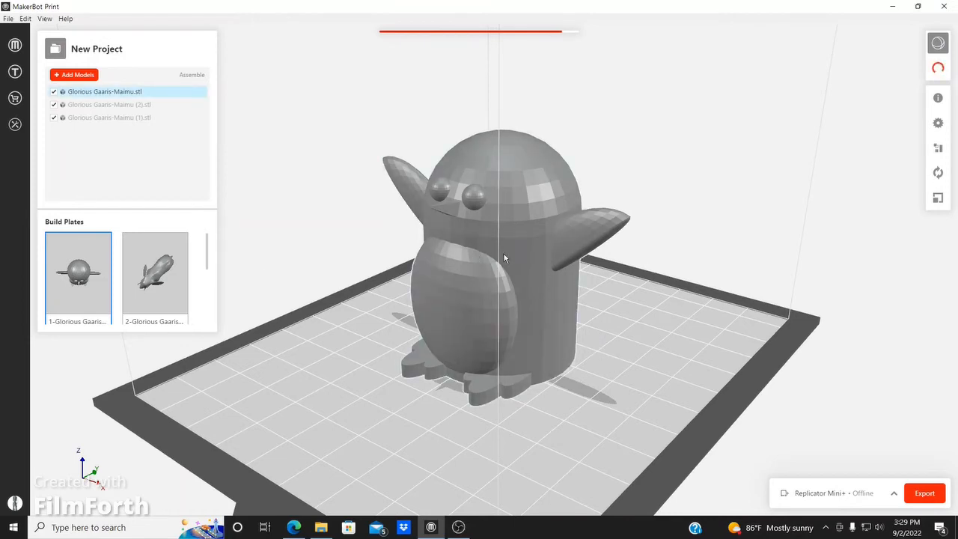
pyautogui.click(938, 125)
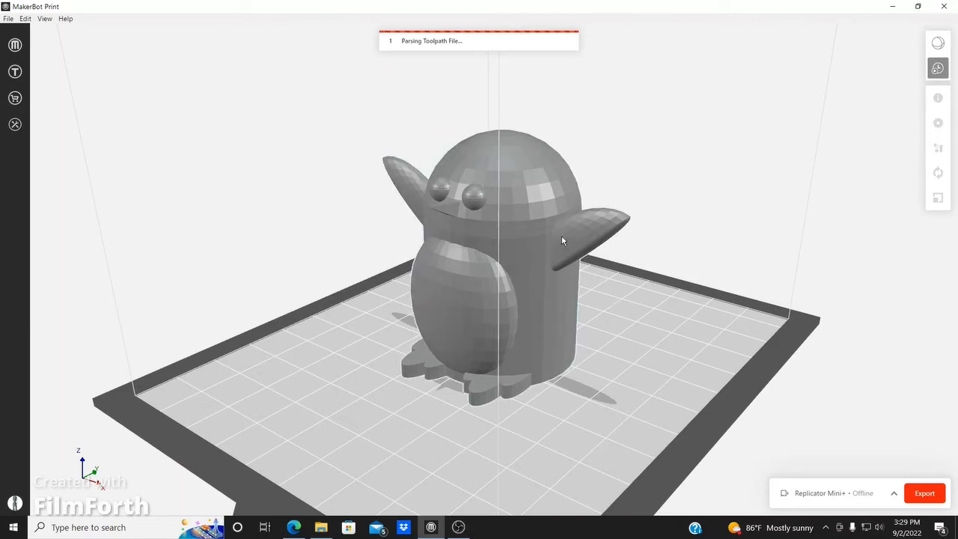
pyautogui.scroll(2, 517, 196)
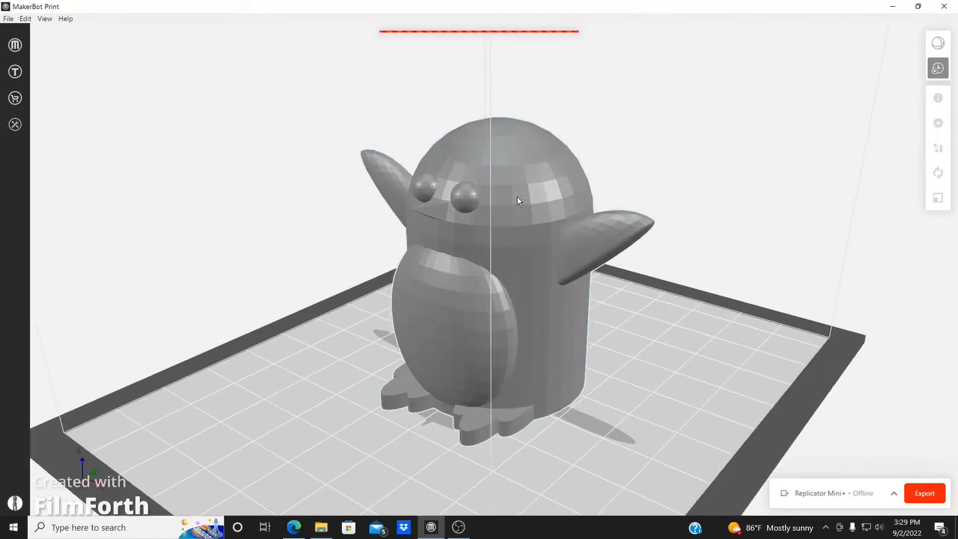
pyautogui.moveTo(522, 209); pyautogui.dragTo(498, 211, button='right')
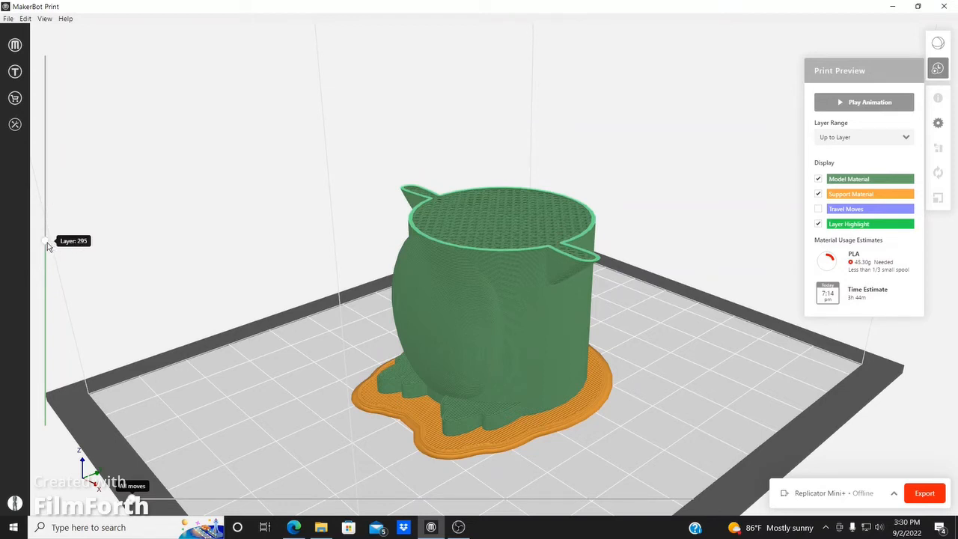
# - Step through the penguin's sliced layers up to layer 590 and back down to layer 4
pyautogui.moveTo(45, 240); pyautogui.dragTo(45, 233)
pyautogui.moveTo(38, 163); pyautogui.dragTo(47, 56)
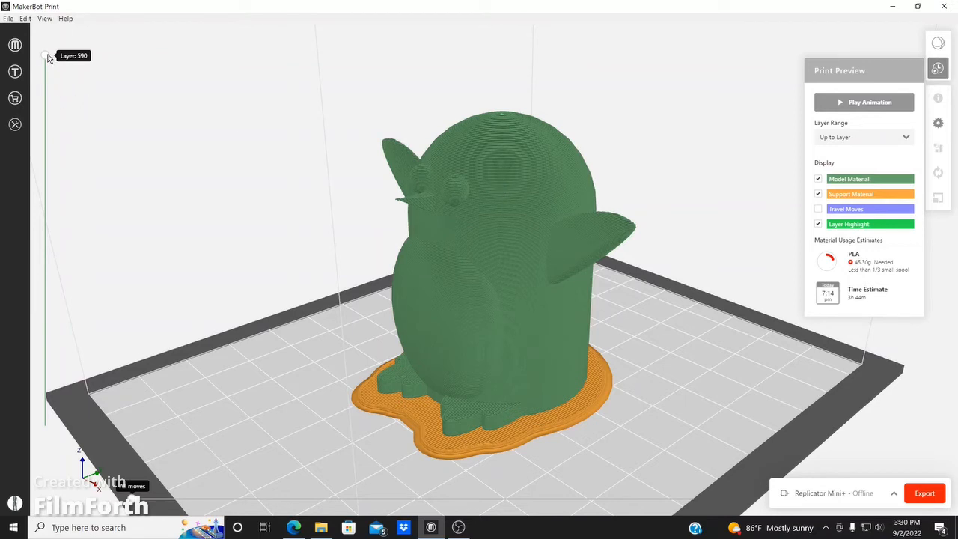
pyautogui.moveTo(48, 58); pyautogui.dragTo(42, 424)
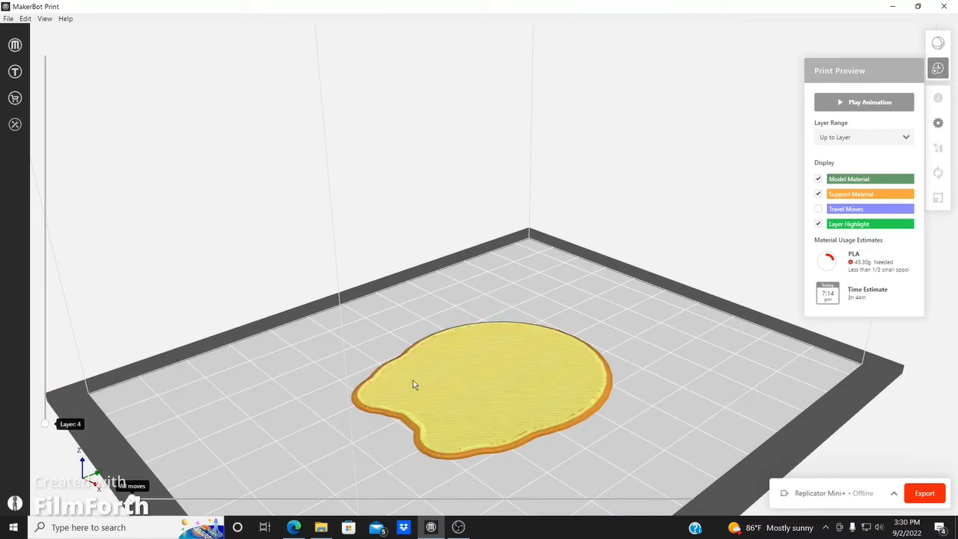
# - Examine the penguin's raft at layer 4 of the print preview from several angles and distances
pyautogui.scroll(-3, 573, 400)
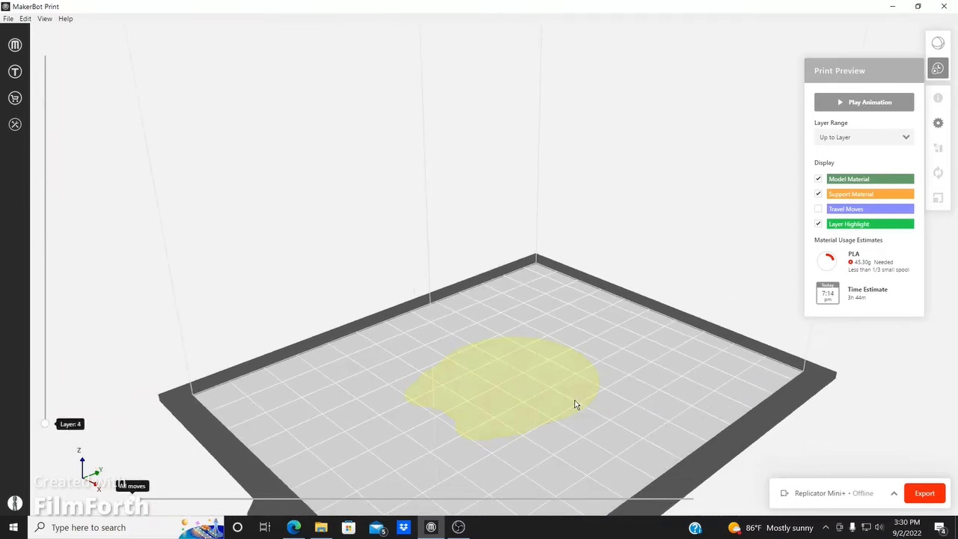
pyautogui.scroll(1, 572, 483)
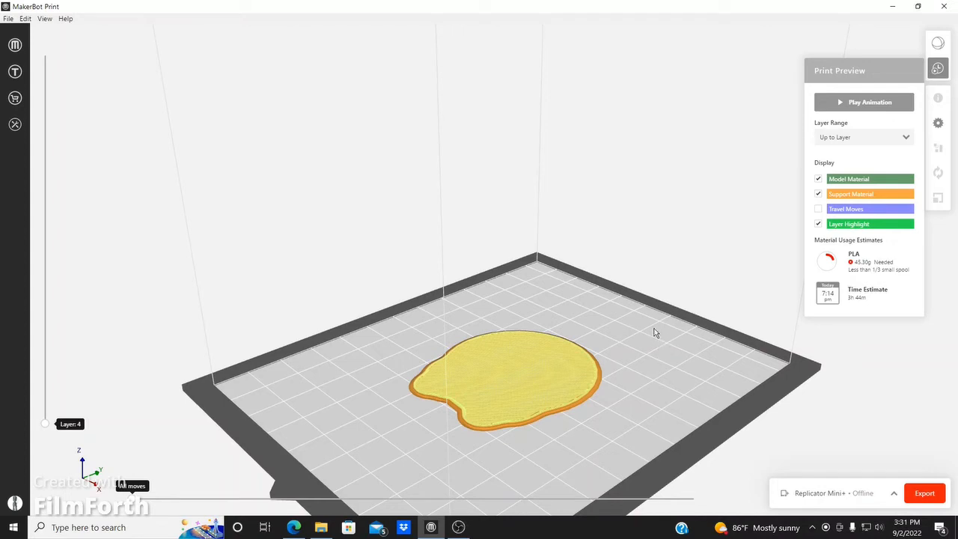
pyautogui.scroll(-3, 601, 326)
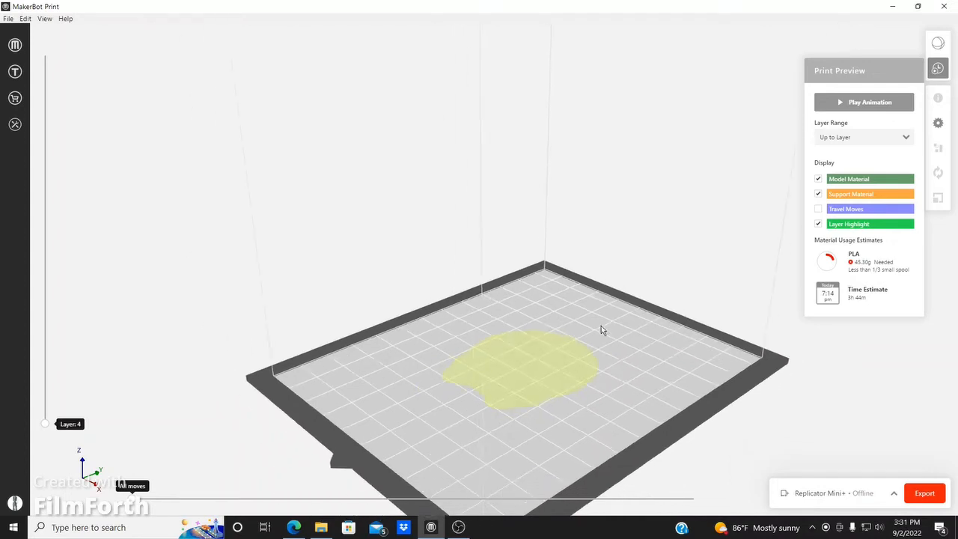
pyautogui.scroll(1, 593, 392)
pyautogui.moveTo(483, 397); pyautogui.dragTo(398, 363, button='right')
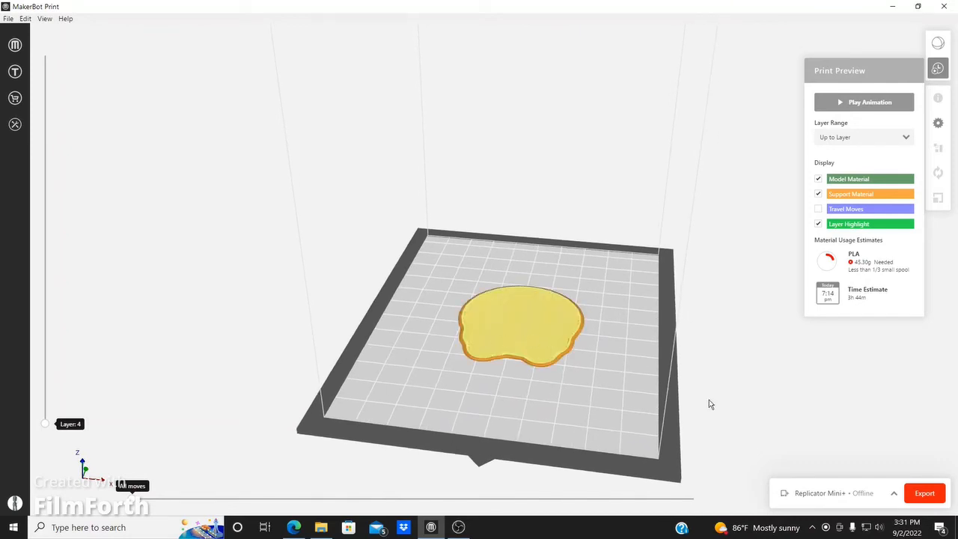
pyautogui.scroll(3, 729, 410)
pyautogui.scroll(-2, 460, 368)
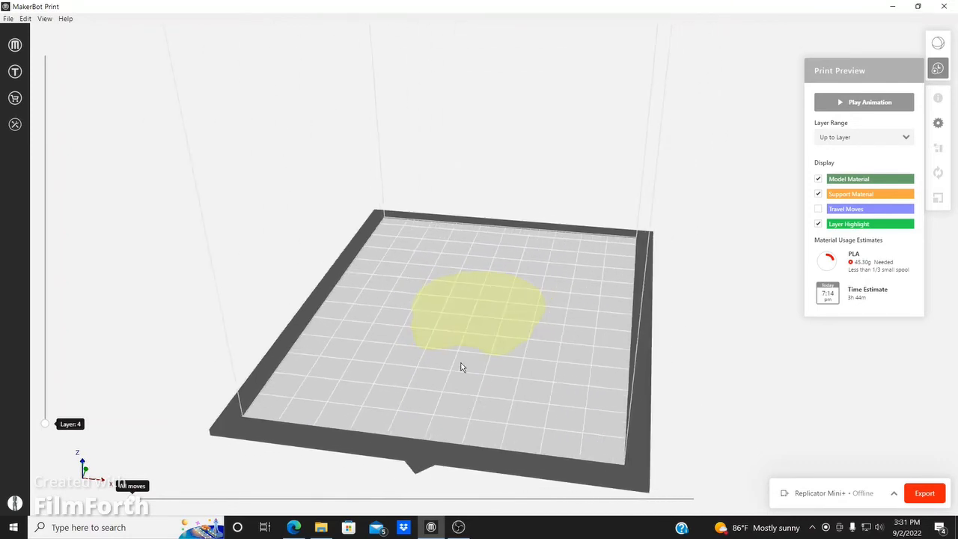
pyautogui.moveTo(513, 378); pyautogui.dragTo(481, 381, button='right')
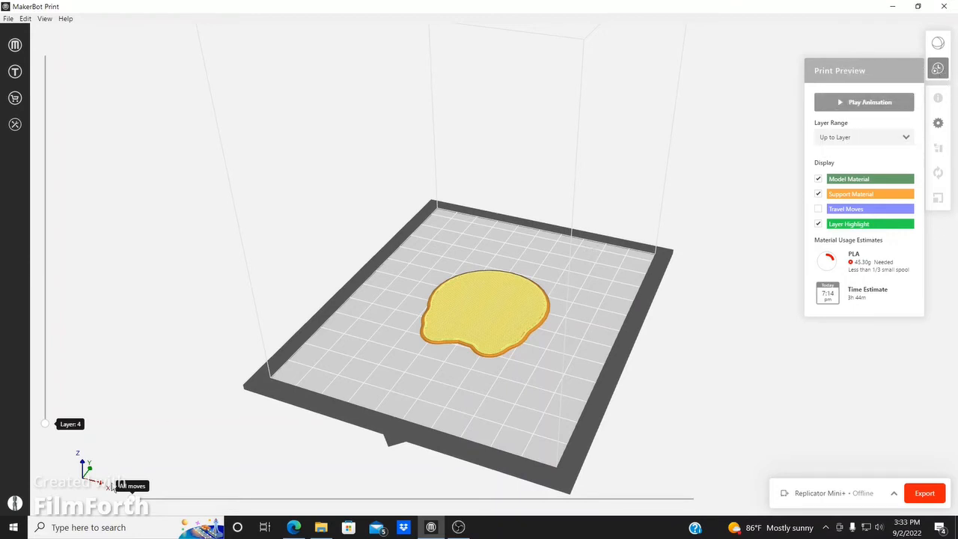
# - Preview the penguin's infill at layers 53 and 57, running through the extruder moves of layer 57 up to move 3825
pyautogui.moveTo(46, 424); pyautogui.dragTo(46, 393)
pyautogui.moveTo(134, 499); pyautogui.dragTo(669, 479)
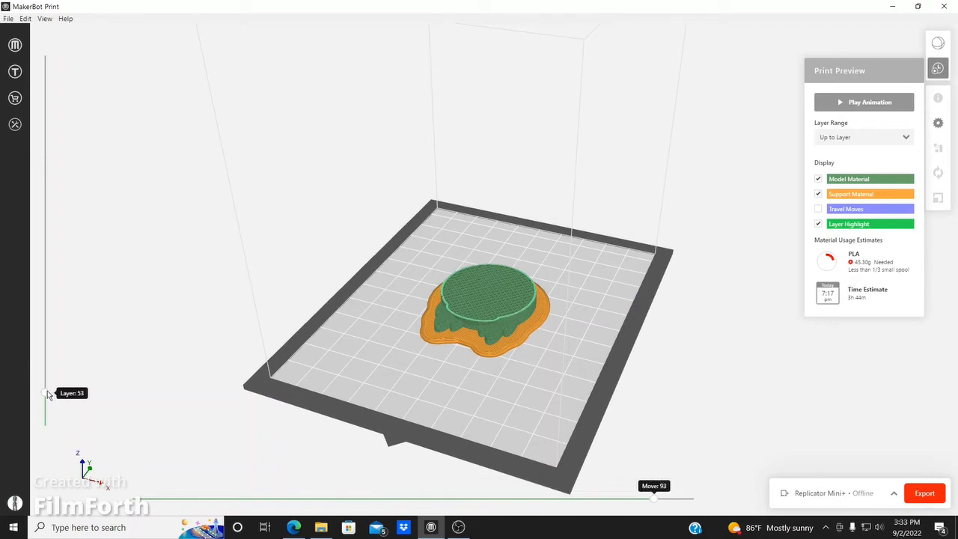
pyautogui.click(46, 389)
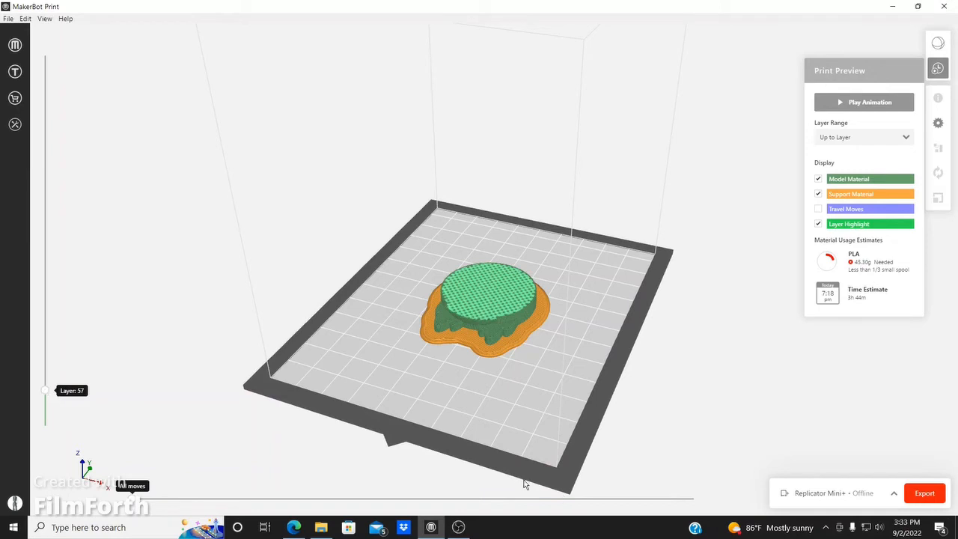
pyautogui.moveTo(133, 500); pyautogui.dragTo(86, 457)
pyautogui.moveTo(131, 500); pyautogui.dragTo(353, 501)
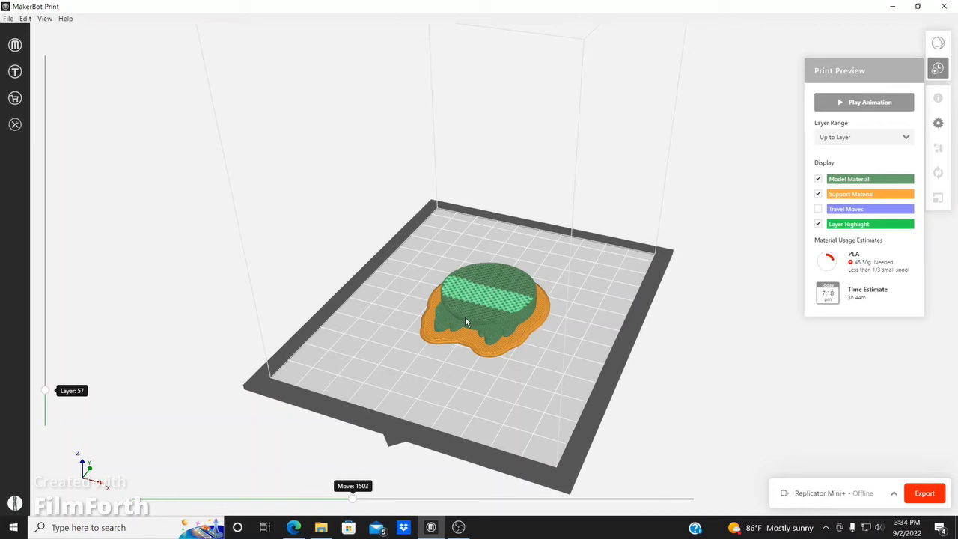
pyautogui.moveTo(356, 500); pyautogui.dragTo(704, 497)
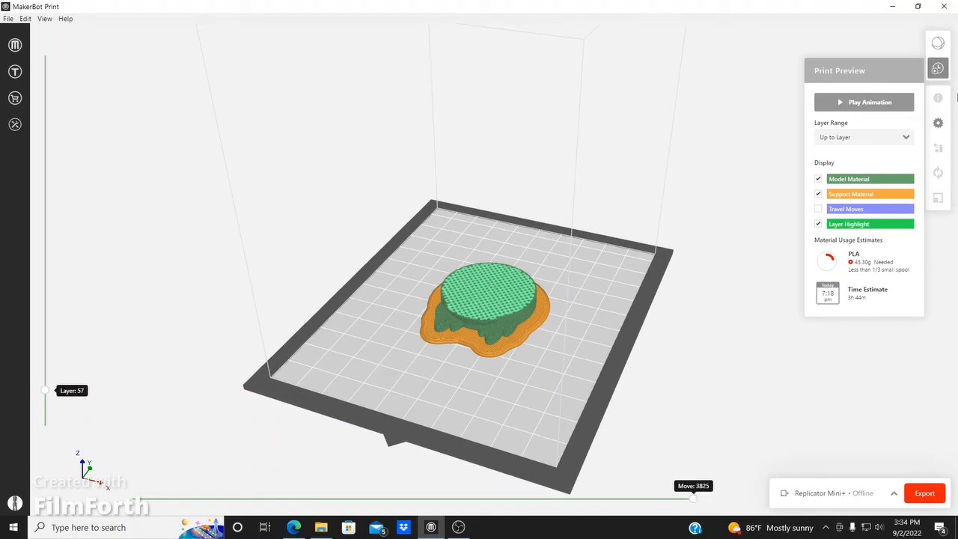
# - Leave the penguin's print preview and set its infill density to 10 %
pyautogui.click(937, 68)
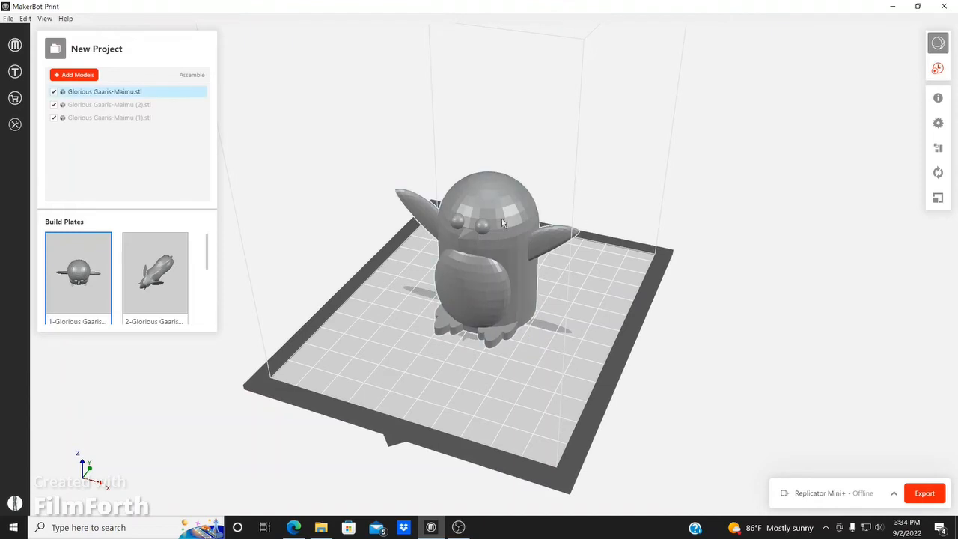
pyautogui.scroll(3, 469, 221)
pyautogui.scroll(-2, 469, 222)
pyautogui.click(490, 258)
pyautogui.scroll(2, 490, 258)
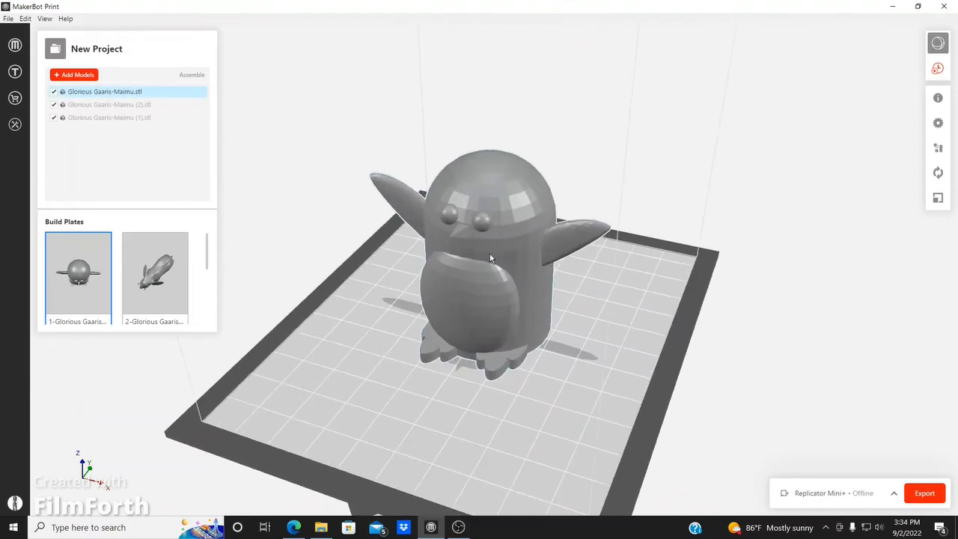
pyautogui.click(495, 461)
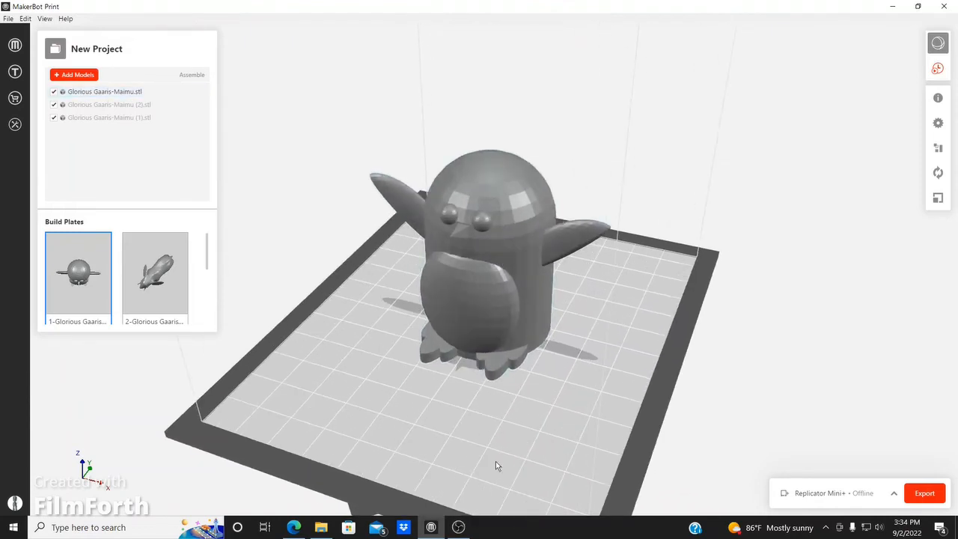
pyautogui.click(938, 122)
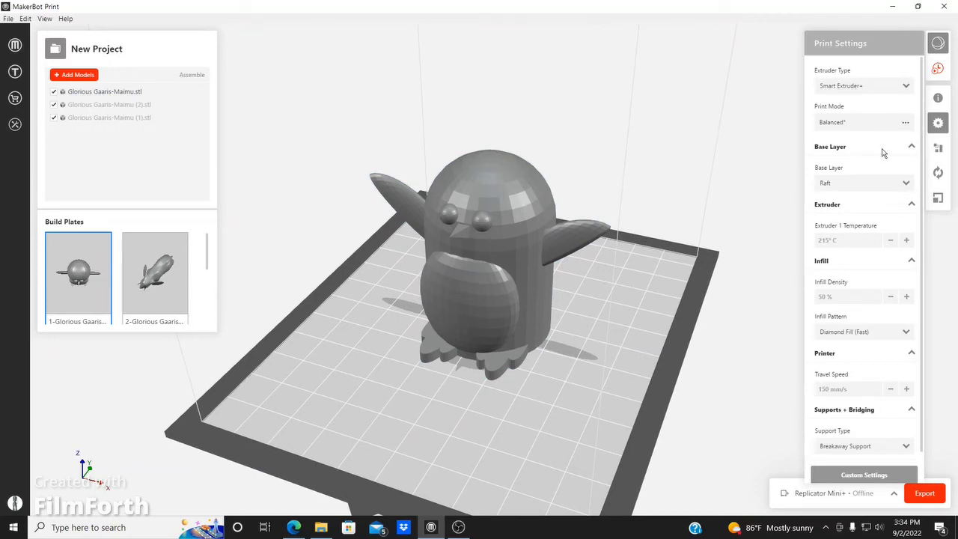
pyautogui.click(859, 298)
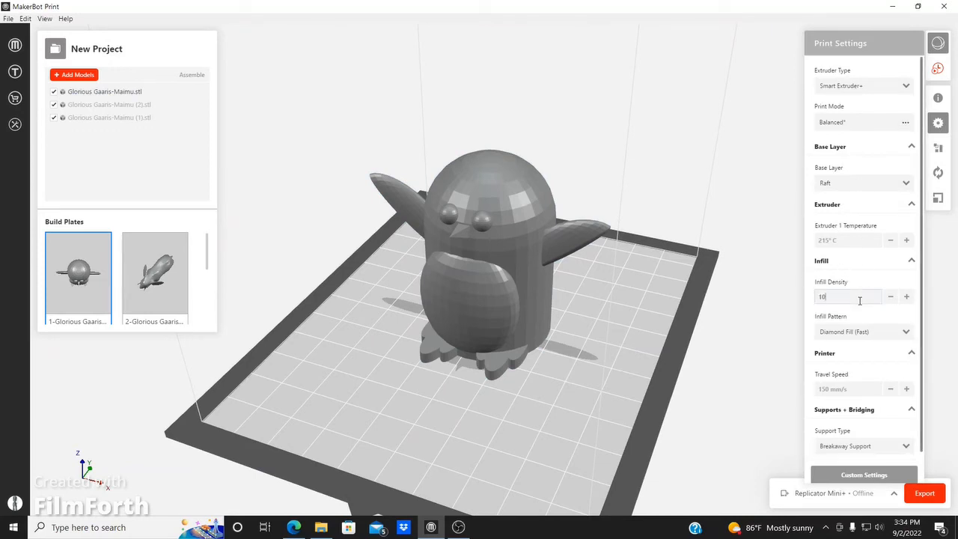
pyautogui.write('10')
pyautogui.press('Return')
# - Set the penguin's base layer to Padded Base + Brims and generate the estimates and print preview
pyautogui.click(883, 185)
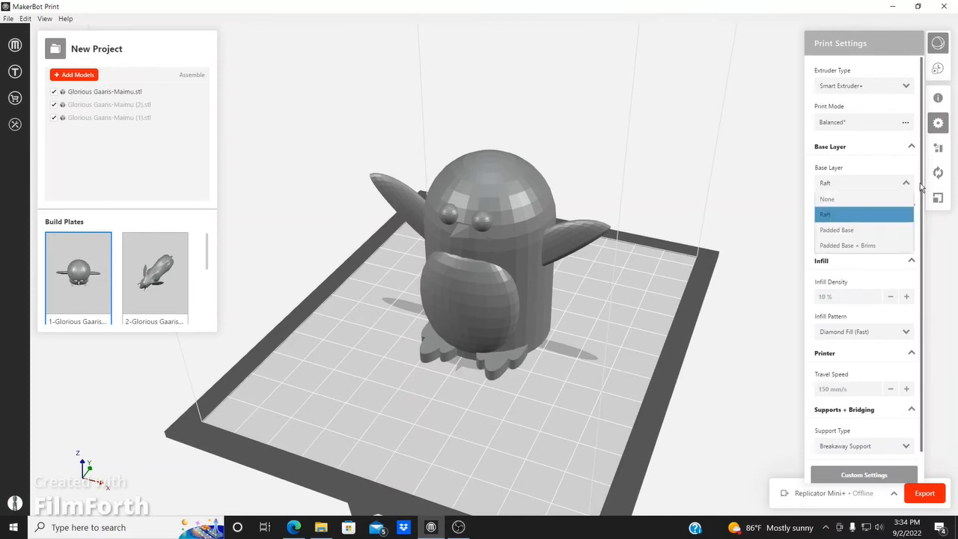
pyautogui.click(851, 245)
pyautogui.click(943, 121)
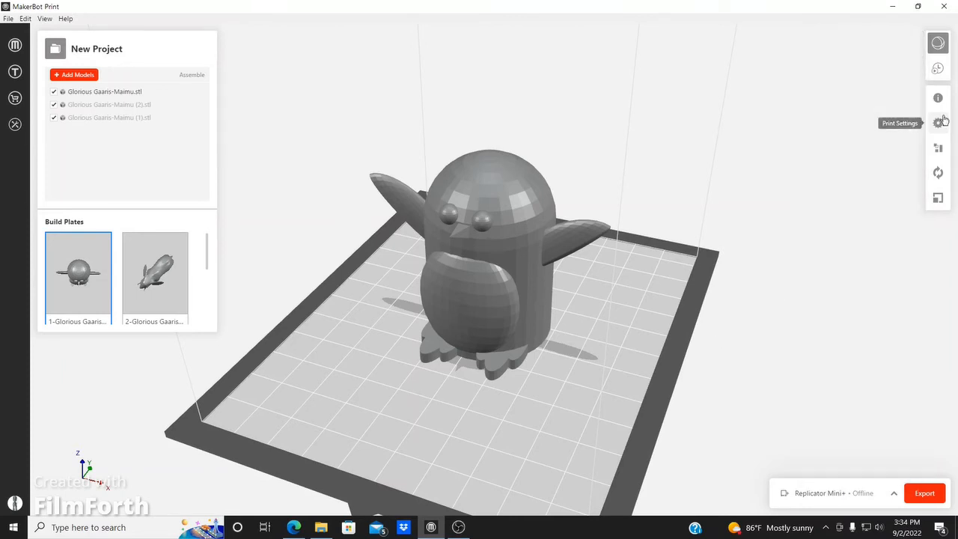
pyautogui.click(937, 69)
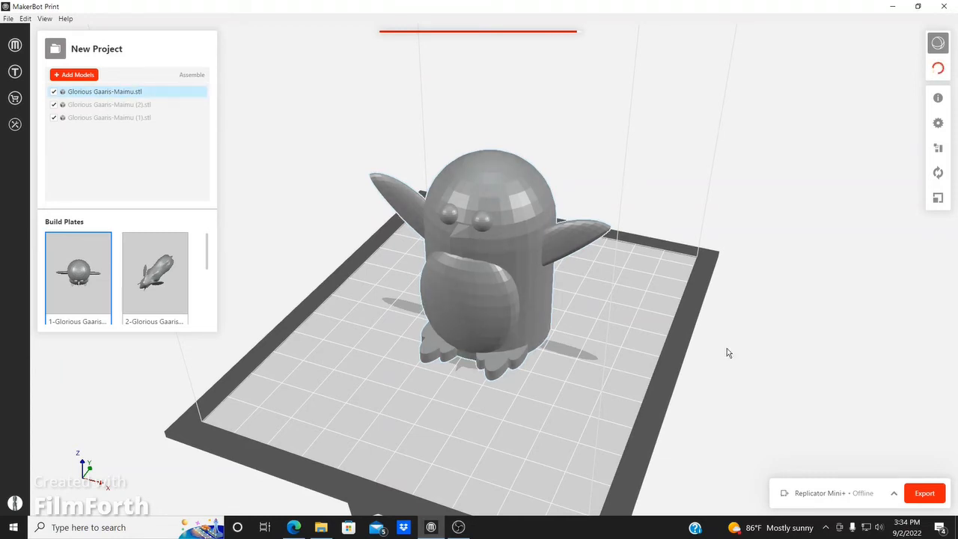
# - Examine the penguin's sparse infill at layer 262 of the print preview from above, along with the material and time estimates
pyautogui.scroll(-1, 601, 332)
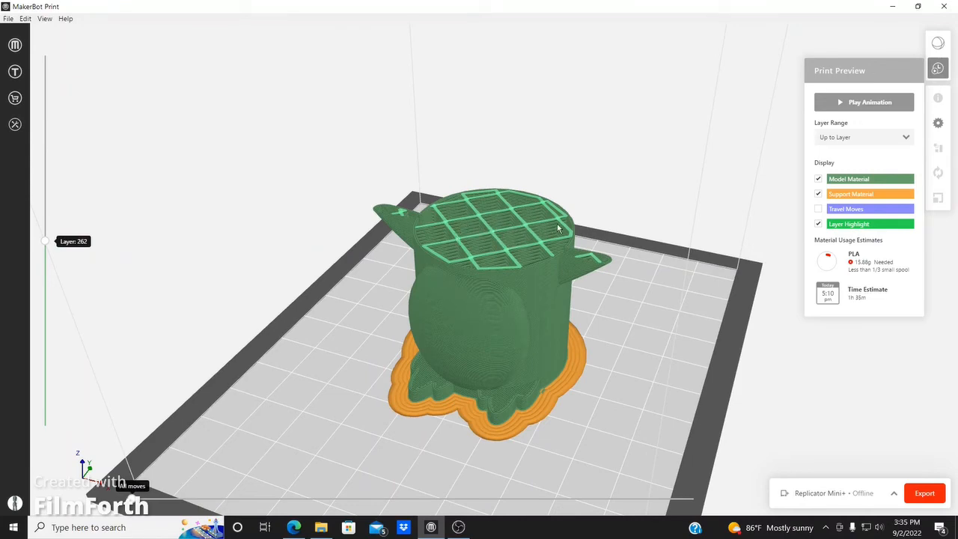
pyautogui.moveTo(490, 235); pyautogui.dragTo(458, 408)
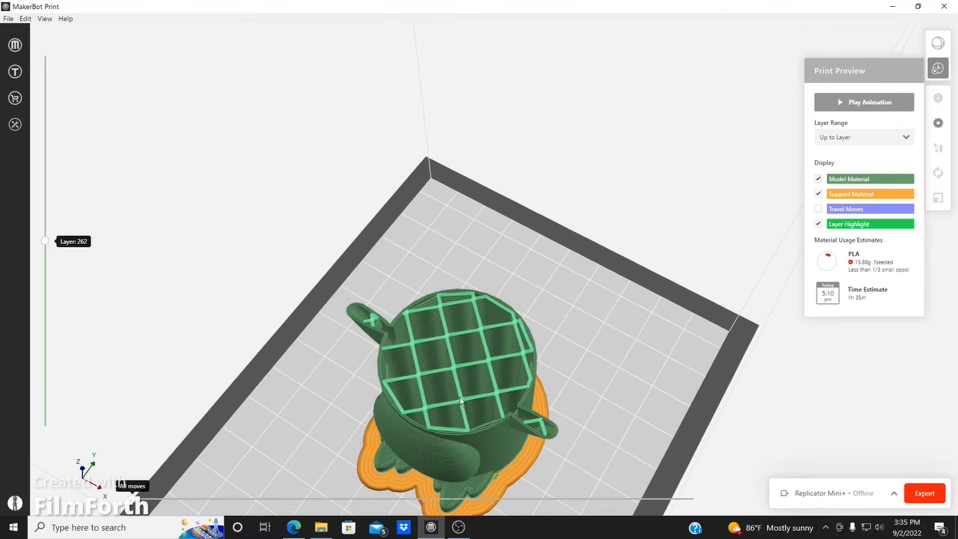
pyautogui.scroll(4, 458, 401)
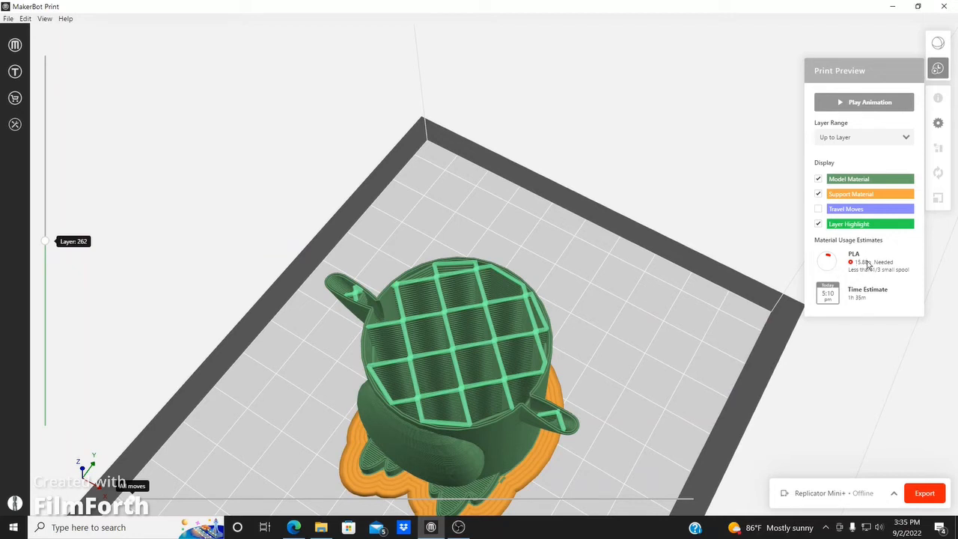
pyautogui.scroll(-2, 433, 379)
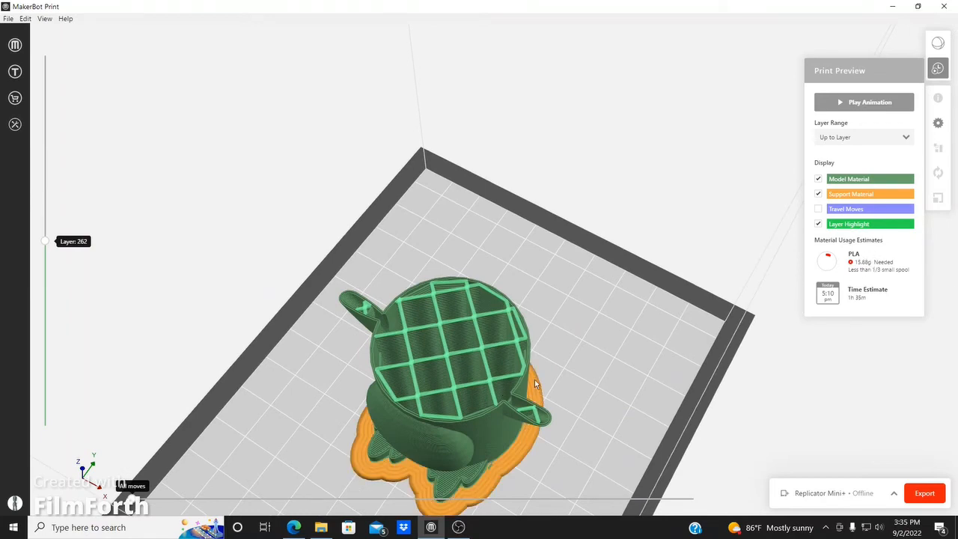
# - Examine the penguin's padded base and brims from below, from the side and close up around the feet
pyautogui.moveTo(535, 380); pyautogui.dragTo(557, 298)
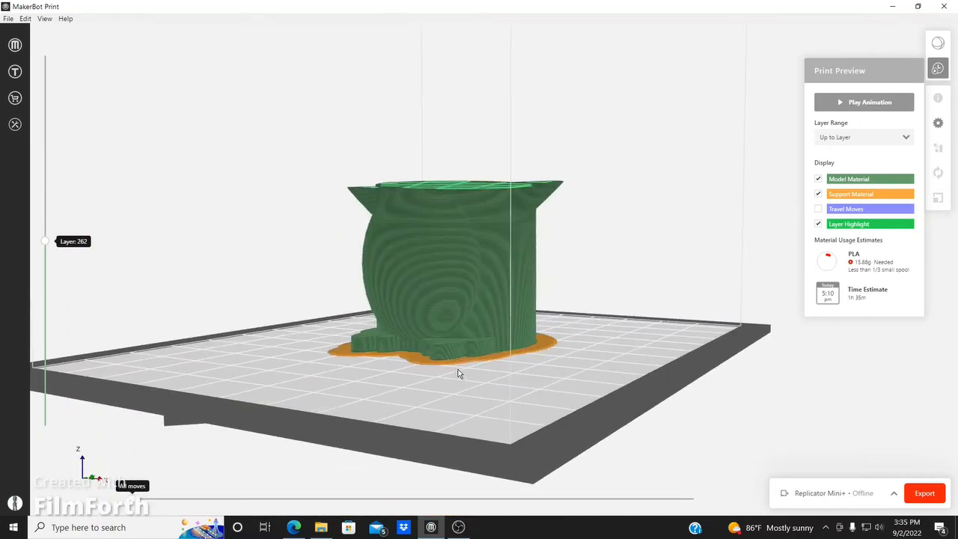
pyautogui.scroll(4, 460, 370)
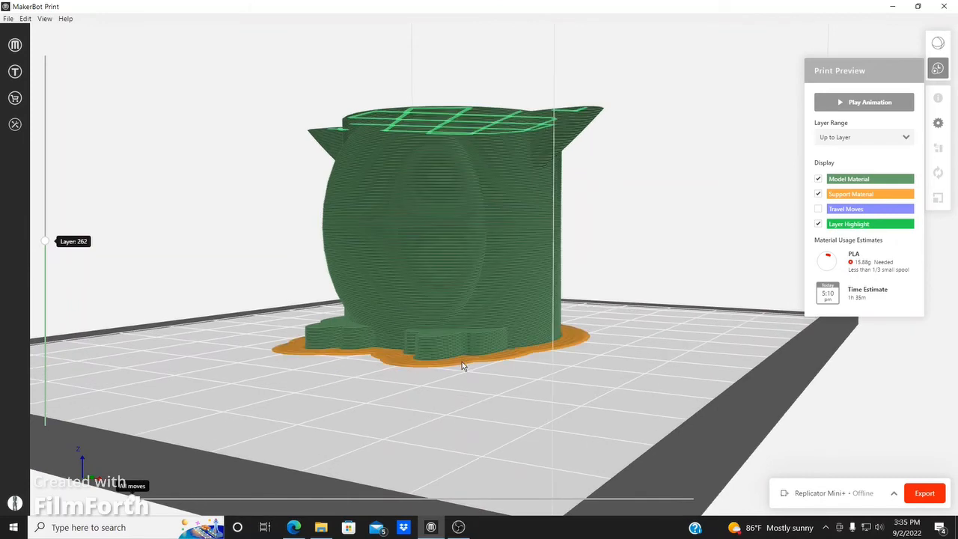
pyautogui.moveTo(463, 357); pyautogui.dragTo(442, 367)
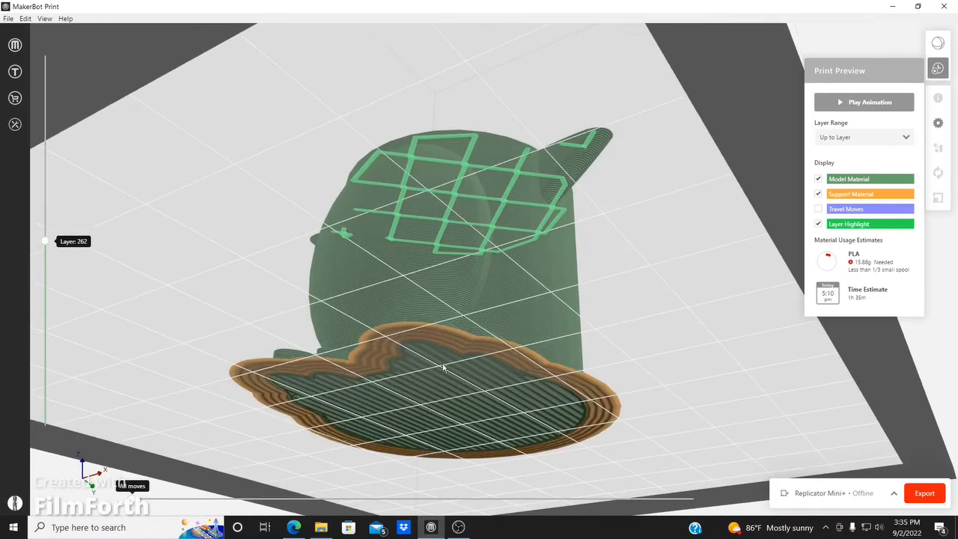
pyautogui.moveTo(492, 413); pyautogui.dragTo(448, 306)
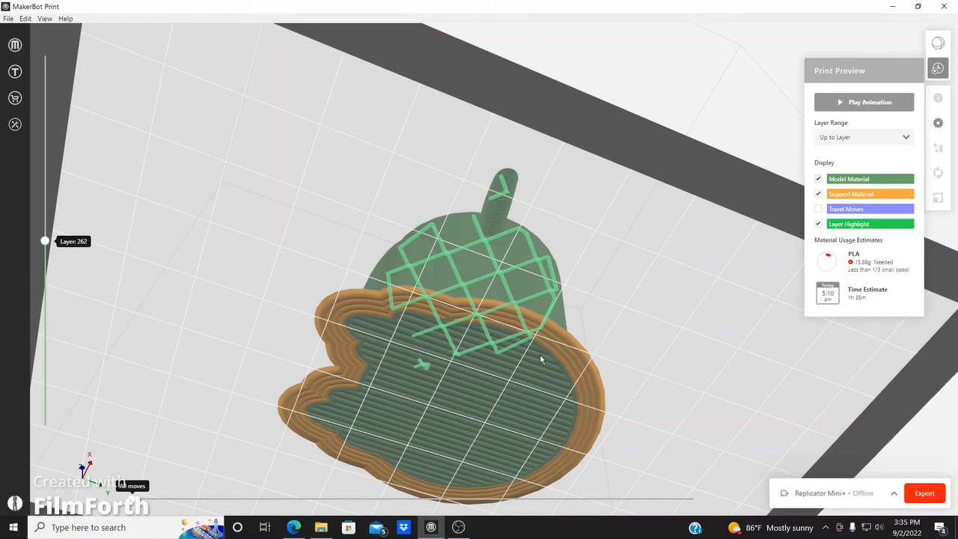
pyautogui.moveTo(474, 275); pyautogui.dragTo(592, 393)
pyautogui.scroll(5, 382, 255)
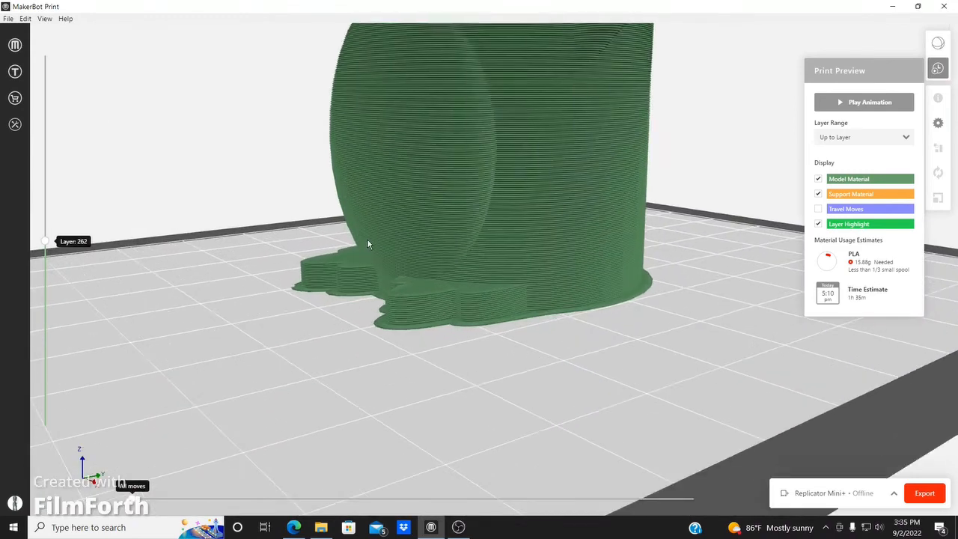
pyautogui.moveTo(397, 270); pyautogui.dragTo(336, 368)
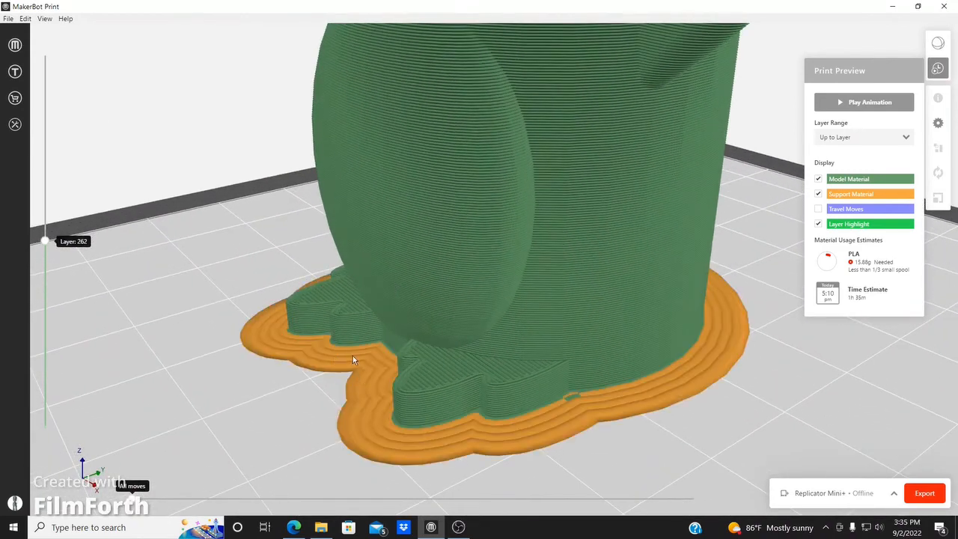
pyautogui.scroll(-2, 352, 356)
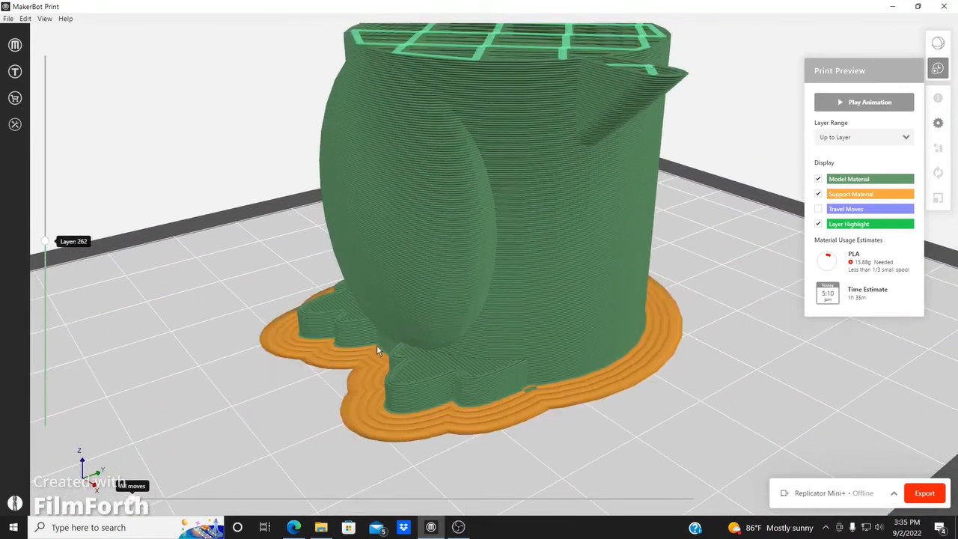
pyautogui.scroll(-3, 414, 383)
pyautogui.scroll(3, 414, 383)
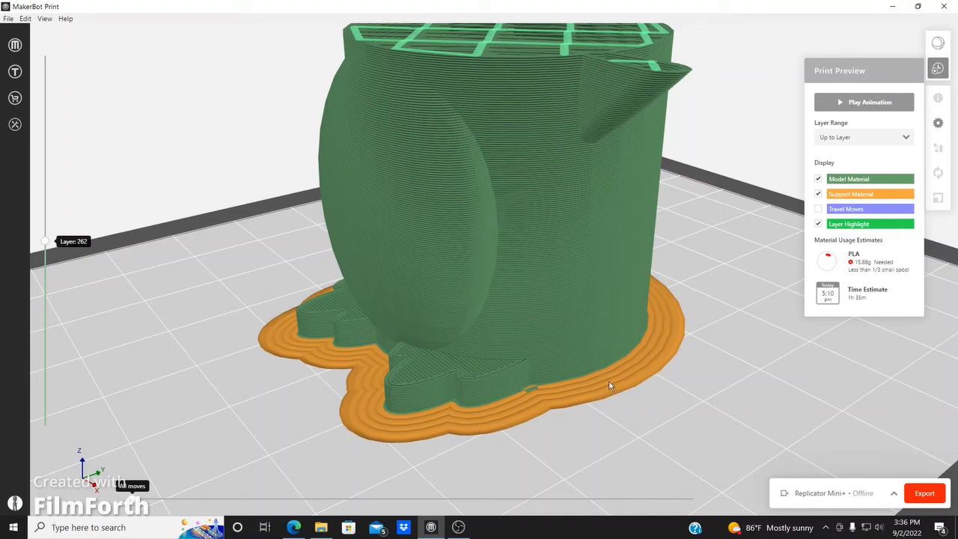
# - Show the travel moves and run through the extruder moves of the penguin's layer 262 up to move 211
pyautogui.scroll(-3, 609, 385)
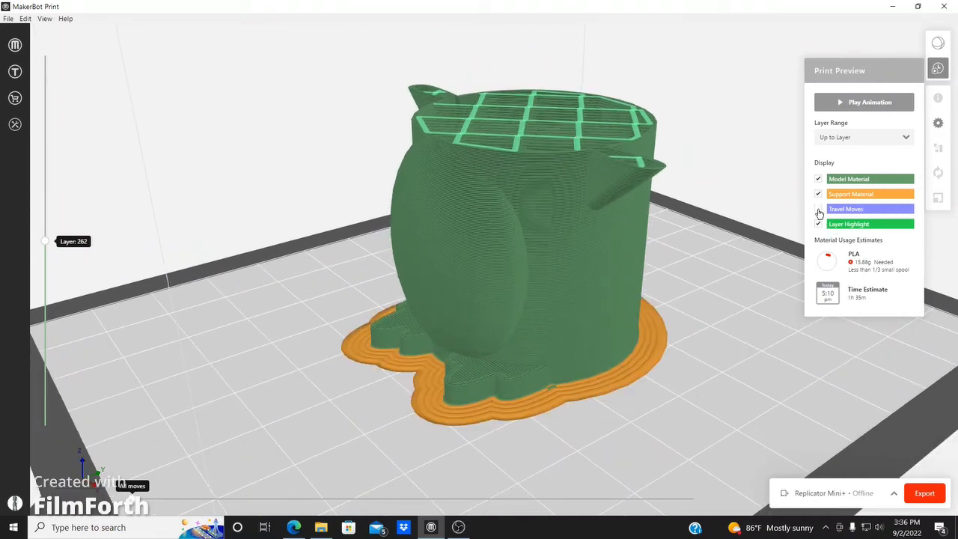
pyautogui.moveTo(466, 386); pyautogui.dragTo(140, 487, button='right')
pyautogui.moveTo(133, 499); pyautogui.dragTo(677, 498)
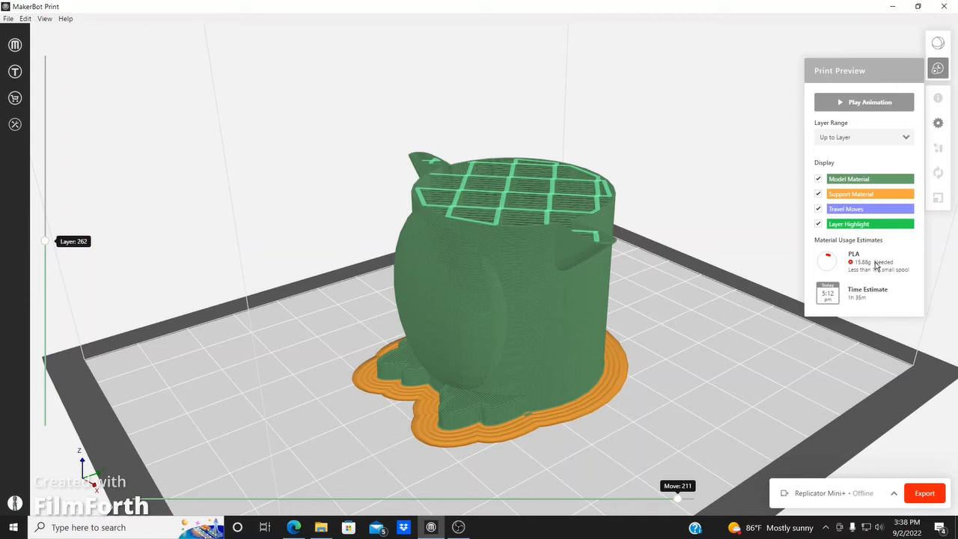
# - Leave the penguin's preview, switch to the cube's build plate and generate its estimates and print preview
pyautogui.click(936, 69)
pyautogui.scroll(-2, 84, 289)
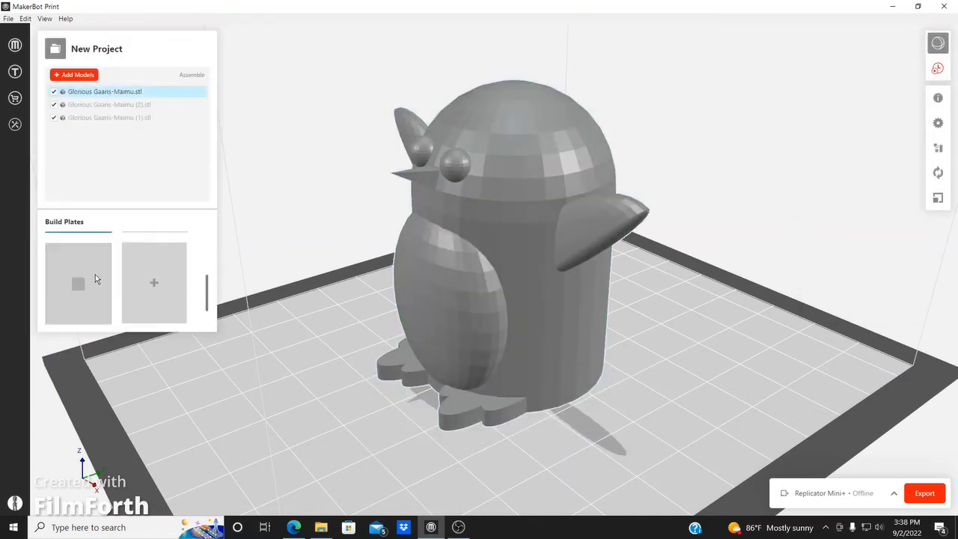
pyautogui.click(73, 262)
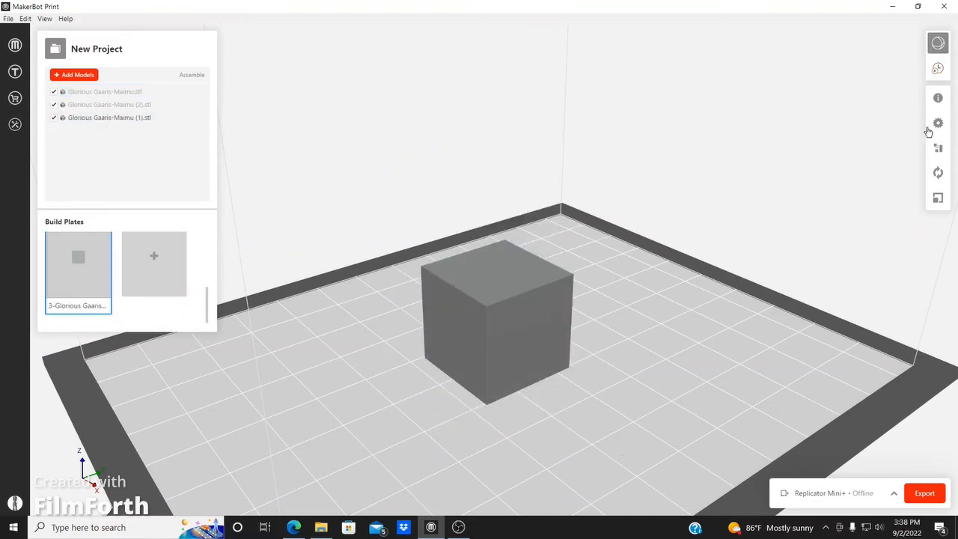
pyautogui.click(936, 68)
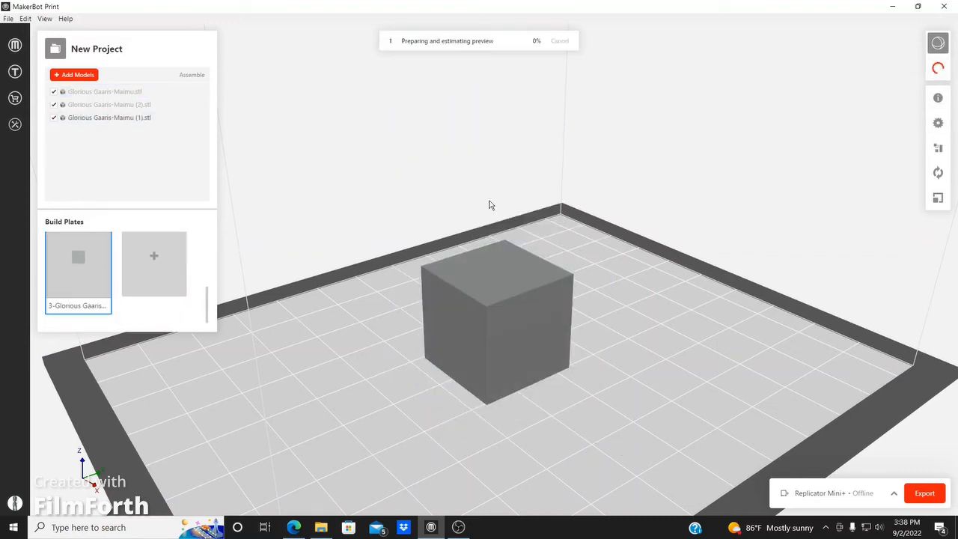
pyautogui.click(496, 333)
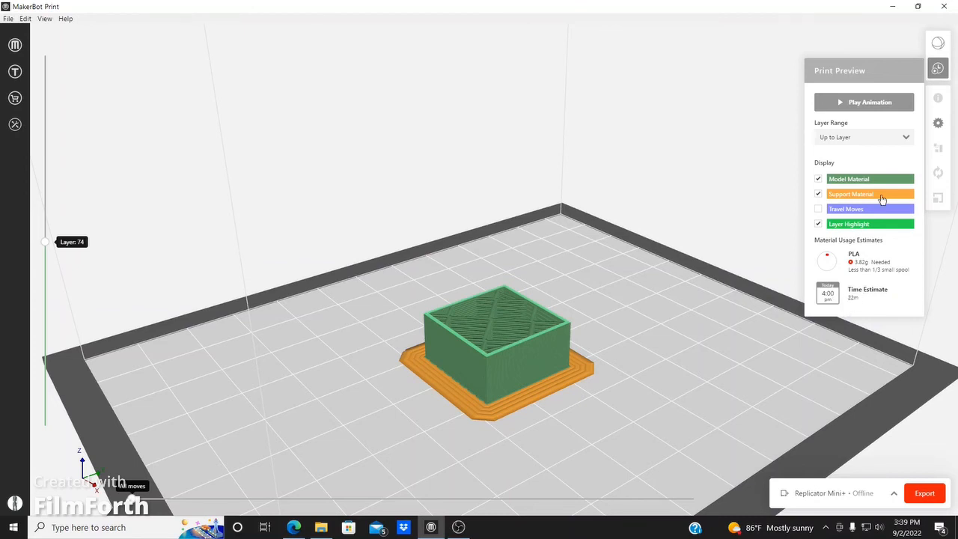
# - Return to the model view, switch to the elephant's build plate and generate its estimates and print preview
pyautogui.click(937, 44)
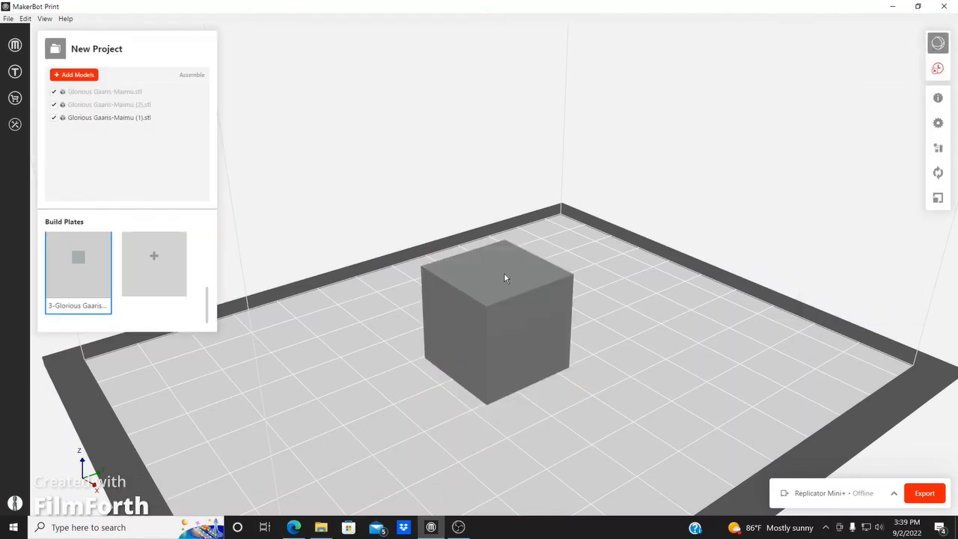
pyautogui.scroll(3, 139, 258)
pyautogui.click(172, 271)
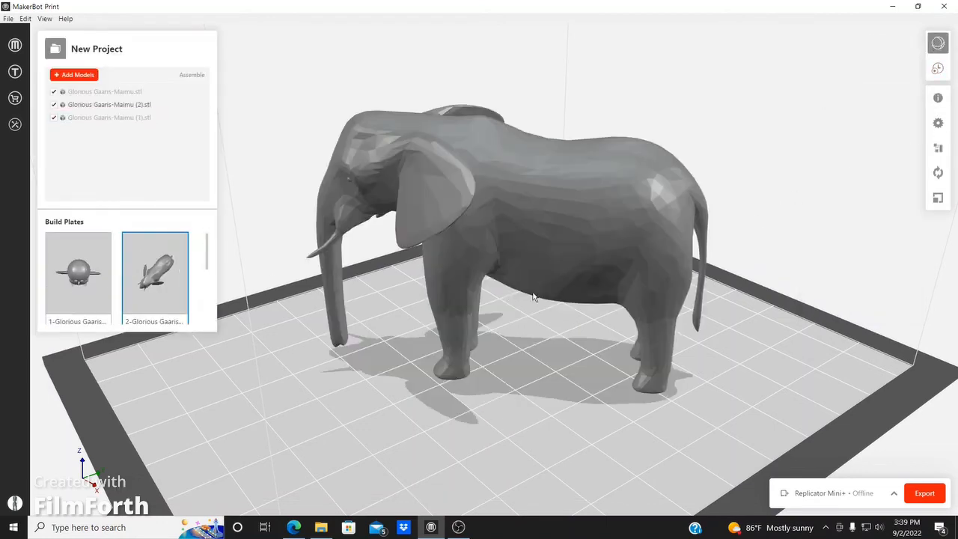
pyautogui.click(525, 253)
pyautogui.click(787, 186)
pyautogui.click(431, 261)
pyautogui.click(785, 179)
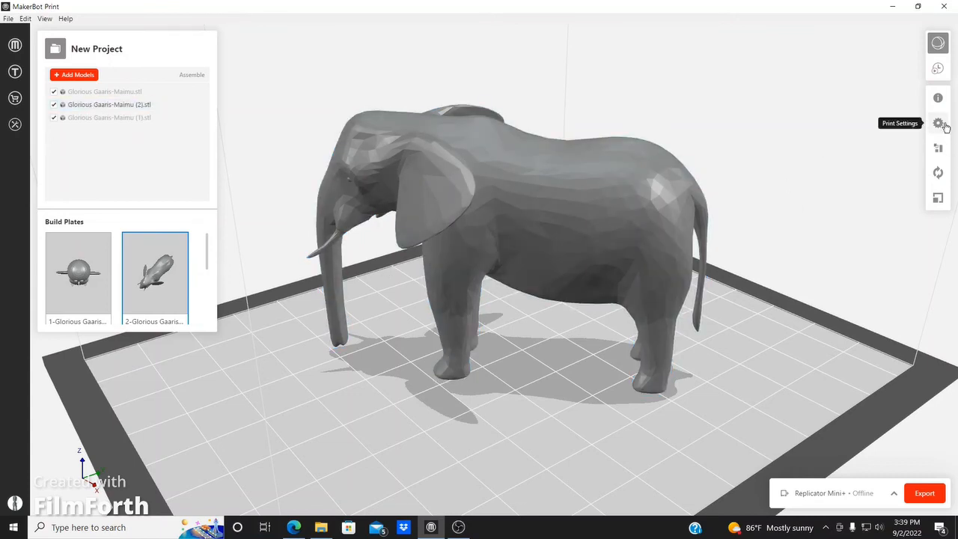
pyautogui.click(937, 69)
pyautogui.click(545, 197)
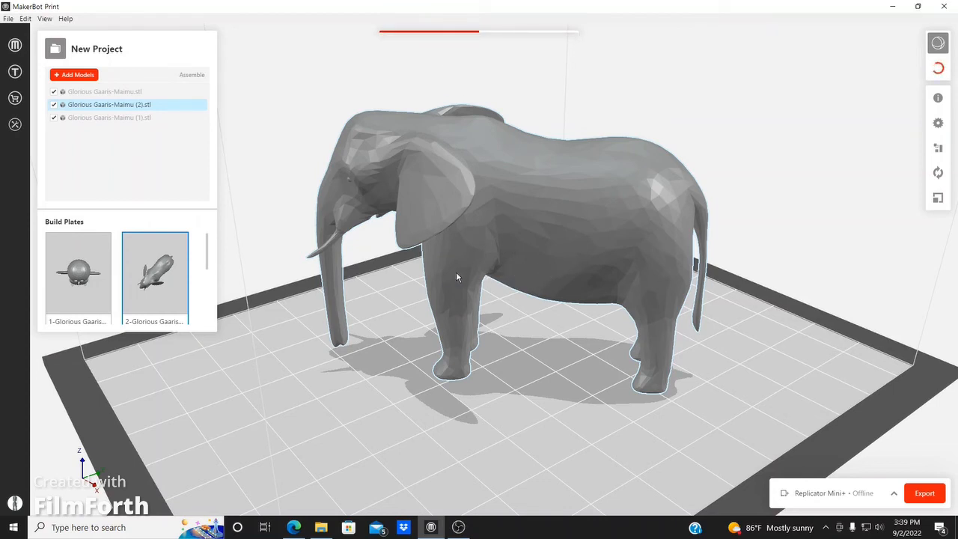
# - Switch back to the penguin's build plate while the elephant is being sliced and view the penguin's print preview
pyautogui.moveTo(456, 271); pyautogui.dragTo(541, 265, button='right')
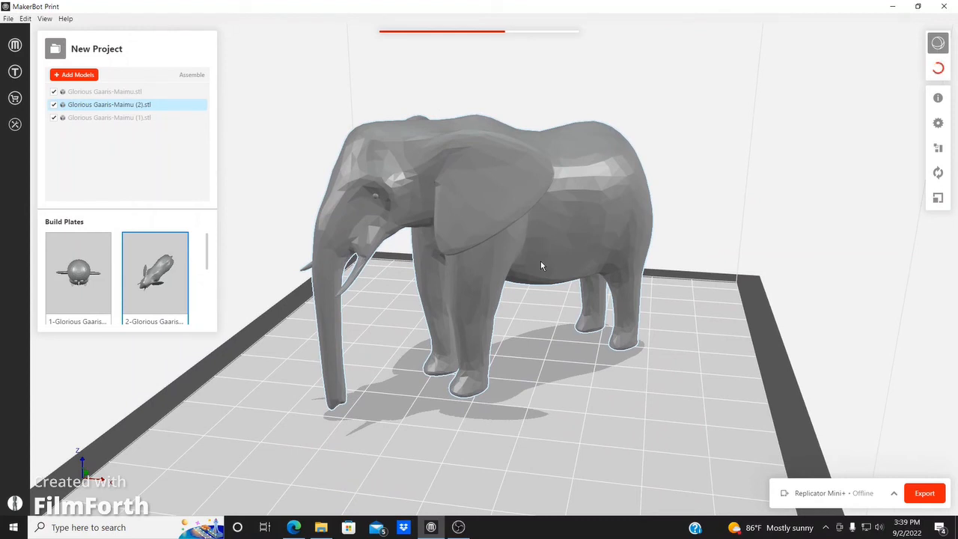
pyautogui.scroll(-3, 125, 291)
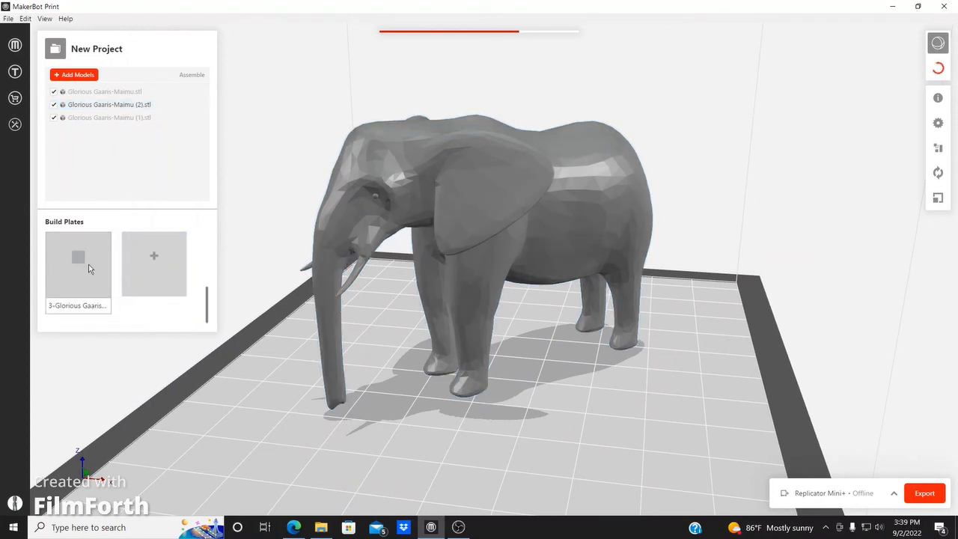
pyautogui.scroll(3, 88, 269)
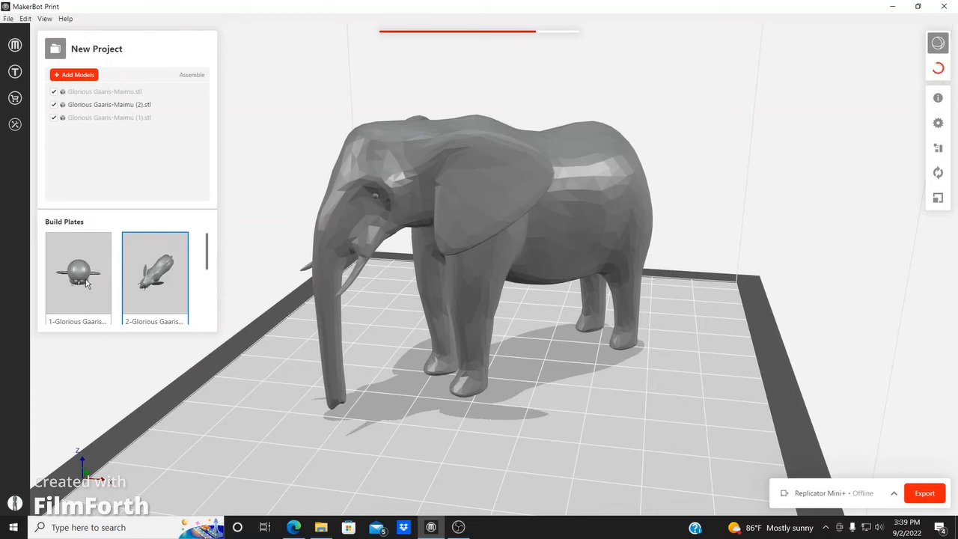
pyautogui.click(86, 283)
pyautogui.click(612, 233)
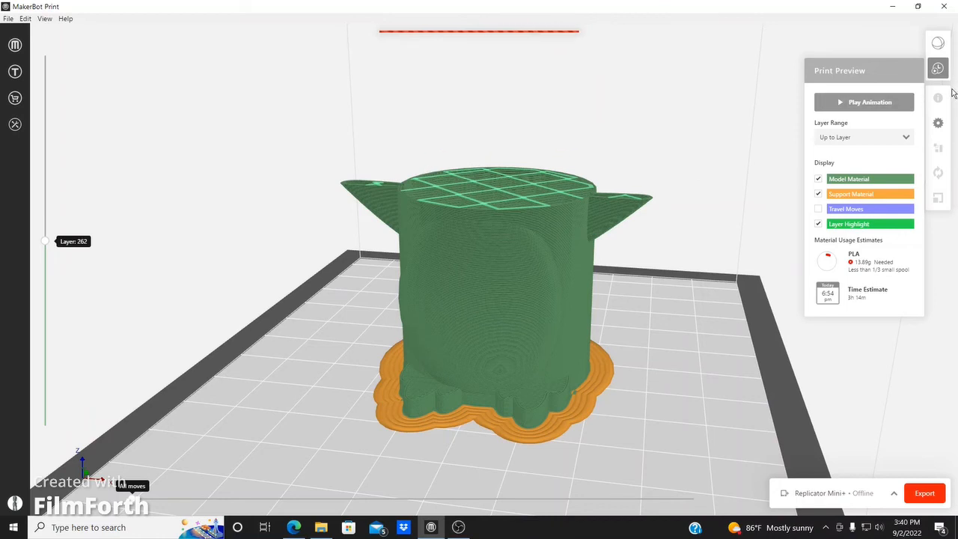
pyautogui.click(937, 69)
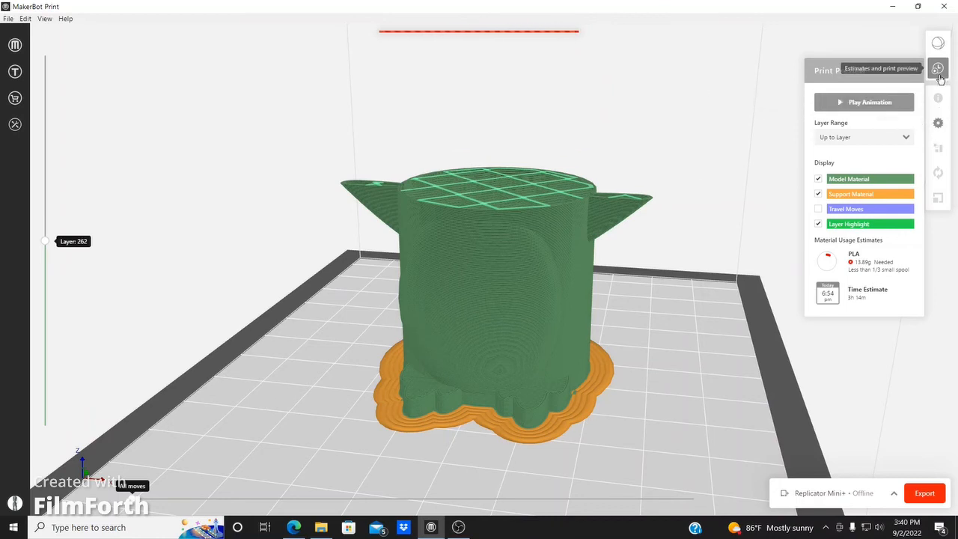
# - Switch to the elephant's build plate, open its estimates and print preview, and view the supported model from several angles
pyautogui.click(148, 267)
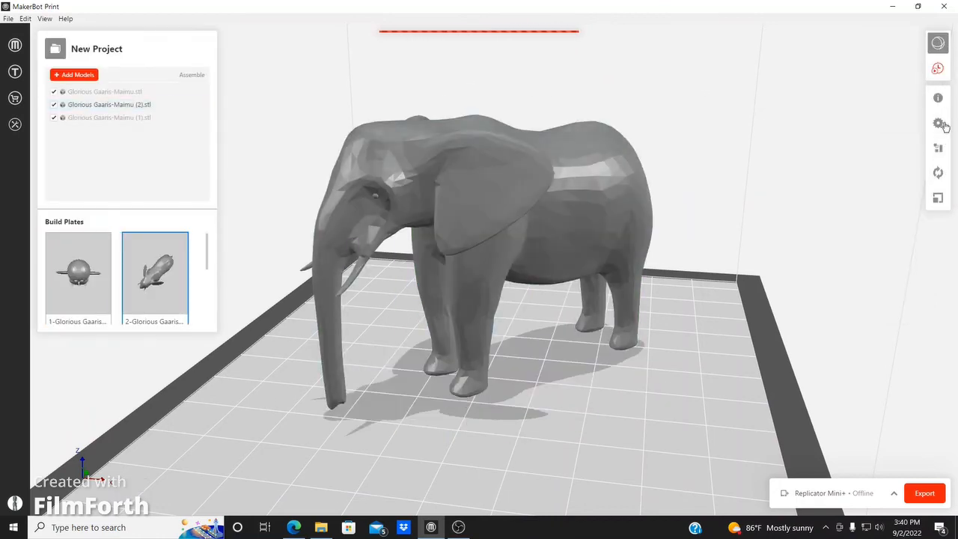
pyautogui.click(937, 68)
pyautogui.click(937, 68)
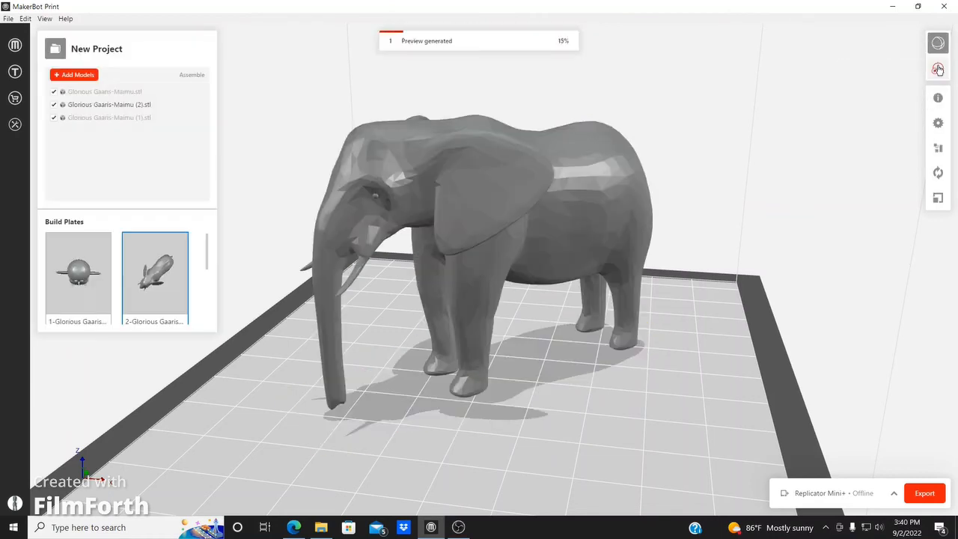
pyautogui.click(937, 68)
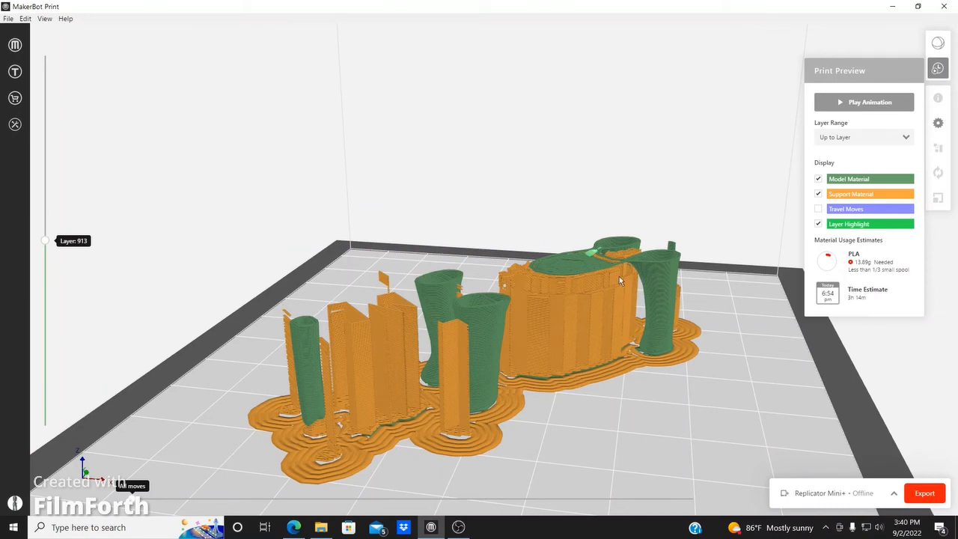
pyautogui.moveTo(541, 309); pyautogui.dragTo(516, 327, button='right')
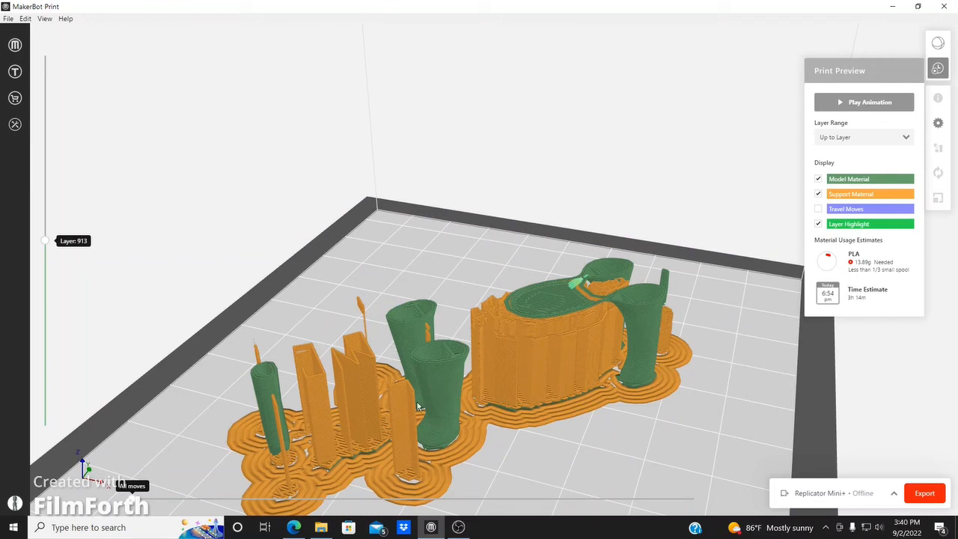
pyautogui.moveTo(558, 368); pyautogui.dragTo(491, 386, button='right')
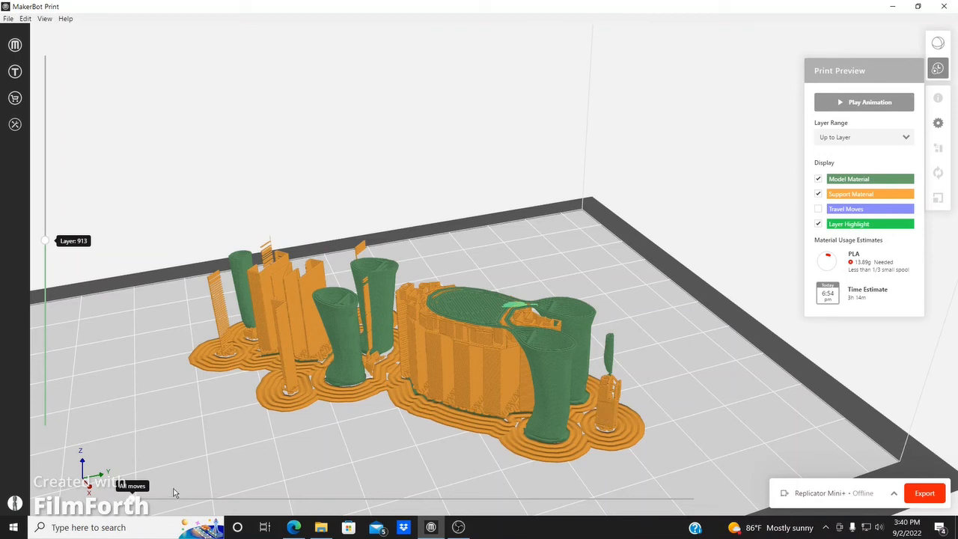
# - Inspect the elephant's extruder moves at layer 913 up to move 12, at layer 518, and at layer 522 from move 1
pyautogui.moveTo(133, 499); pyautogui.dragTo(380, 500)
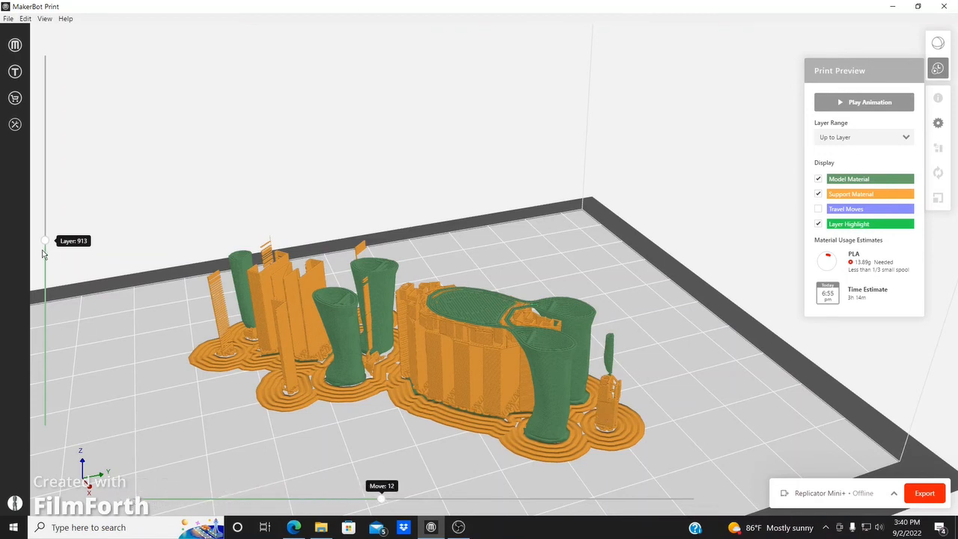
pyautogui.moveTo(45, 241); pyautogui.dragTo(45, 324)
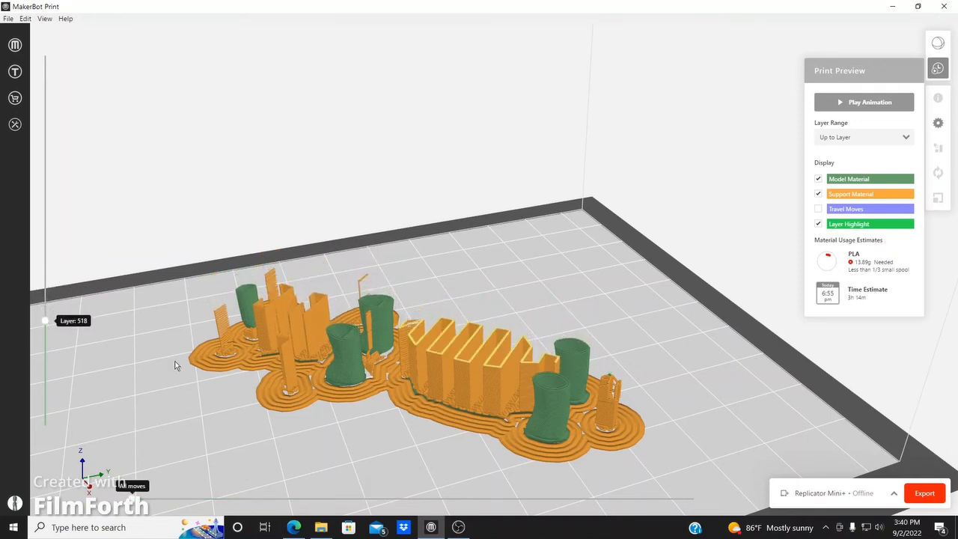
pyautogui.moveTo(130, 499); pyautogui.dragTo(695, 500)
pyautogui.click(47, 322)
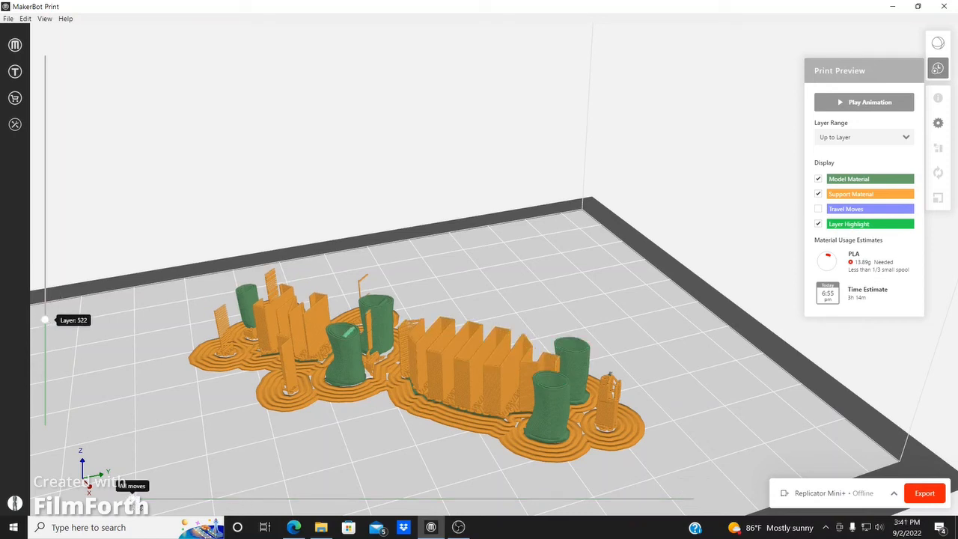
pyautogui.click(149, 501)
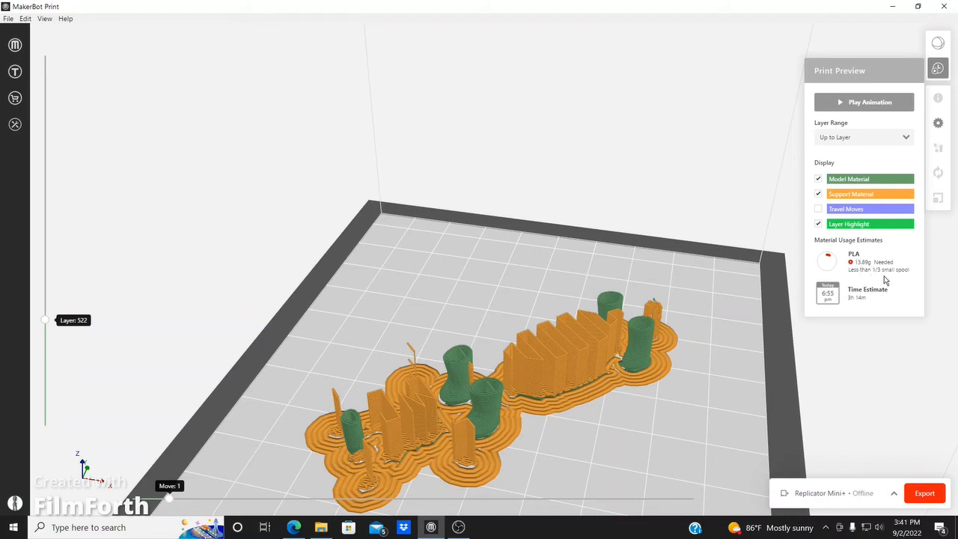
# - Show the elephant's preview up to layer 1071 and examine the support columns around the trunk and tusks up close
pyautogui.moveTo(565, 407); pyautogui.dragTo(626, 363, button='right')
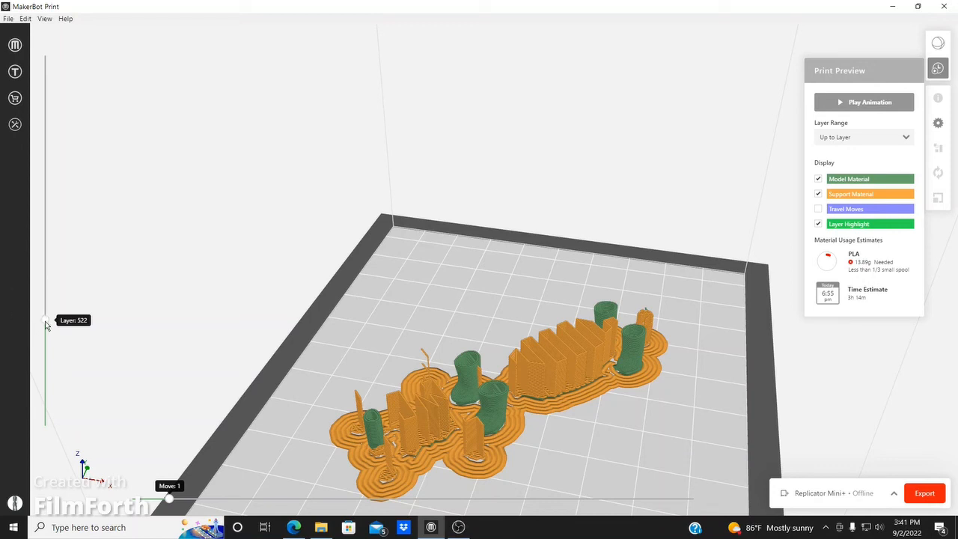
pyautogui.moveTo(45, 319); pyautogui.dragTo(45, 208)
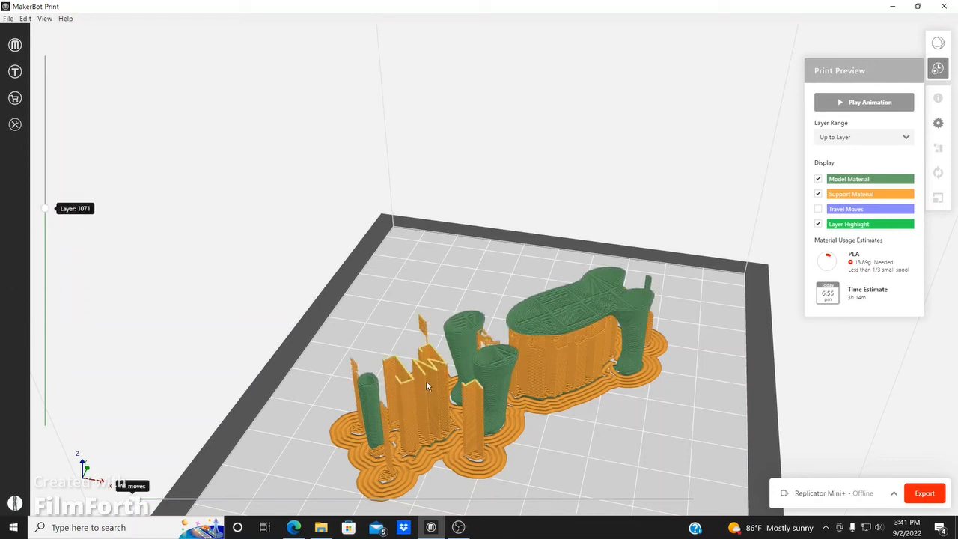
pyautogui.moveTo(507, 361)
pyautogui.mouseDown(button='right')
pyautogui.moveTo(490, 367)
pyautogui.moveTo(505, 361)
pyautogui.mouseUp(button='right')
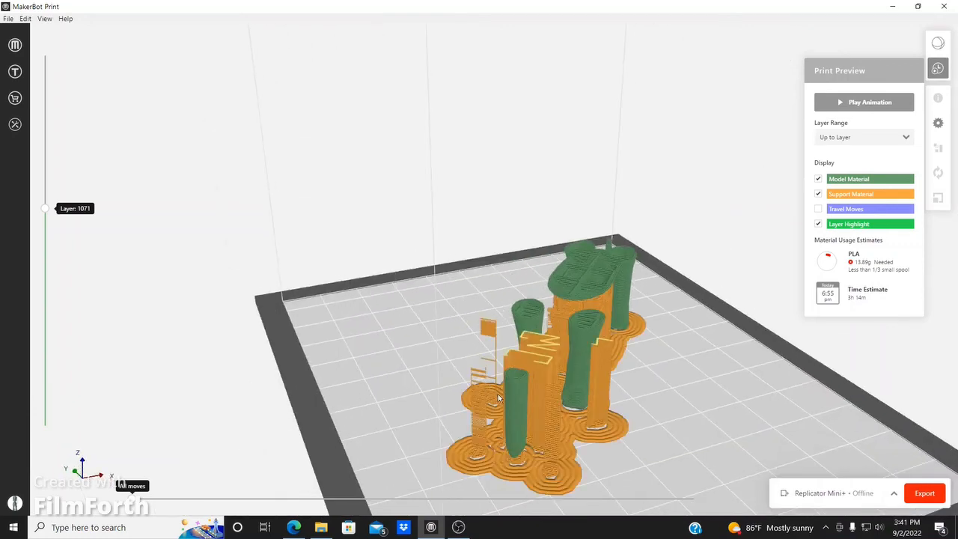
pyautogui.scroll(2, 497, 398)
pyautogui.scroll(3, 497, 402)
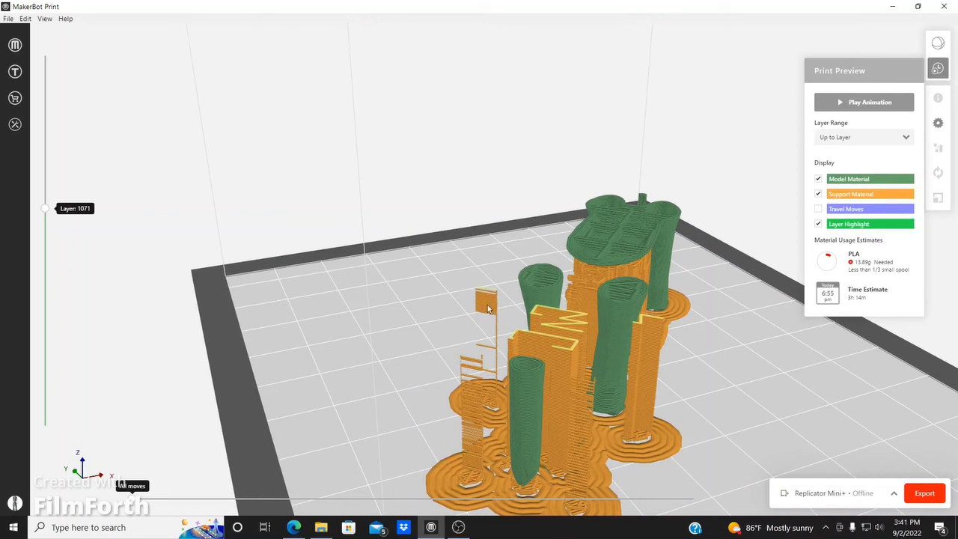
pyautogui.scroll(-1, 471, 419)
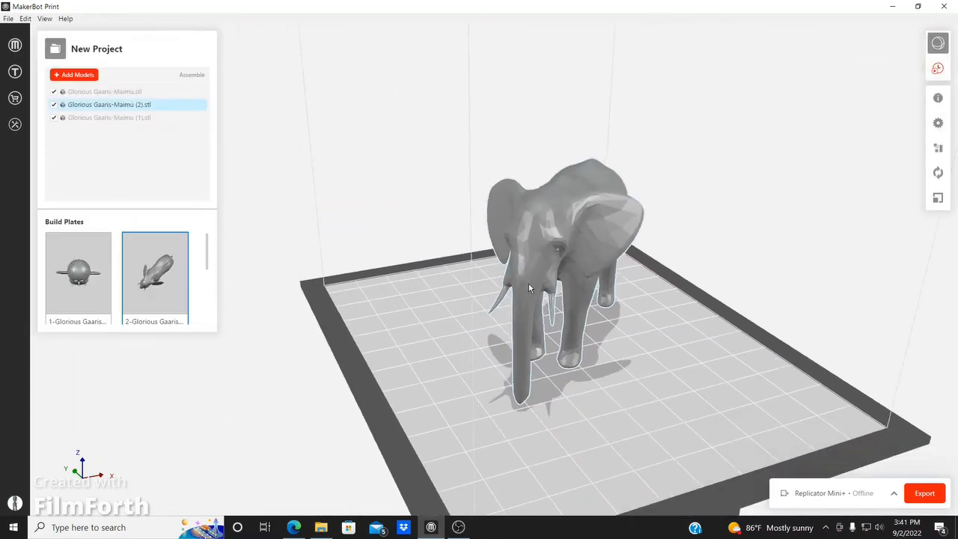
# - Rotate the elephant about the Z axis with Orient by 45° and by a further +90°
pyautogui.click(528, 284)
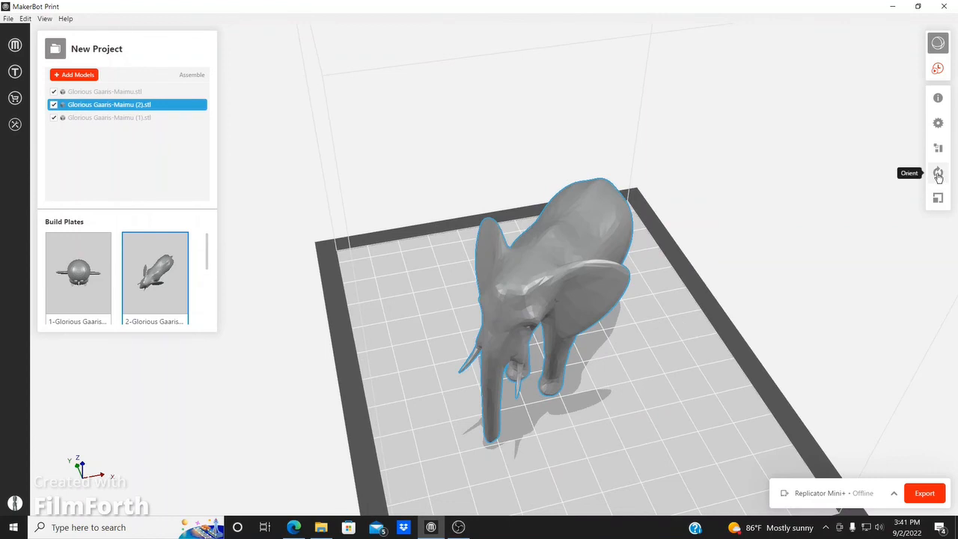
pyautogui.click(937, 174)
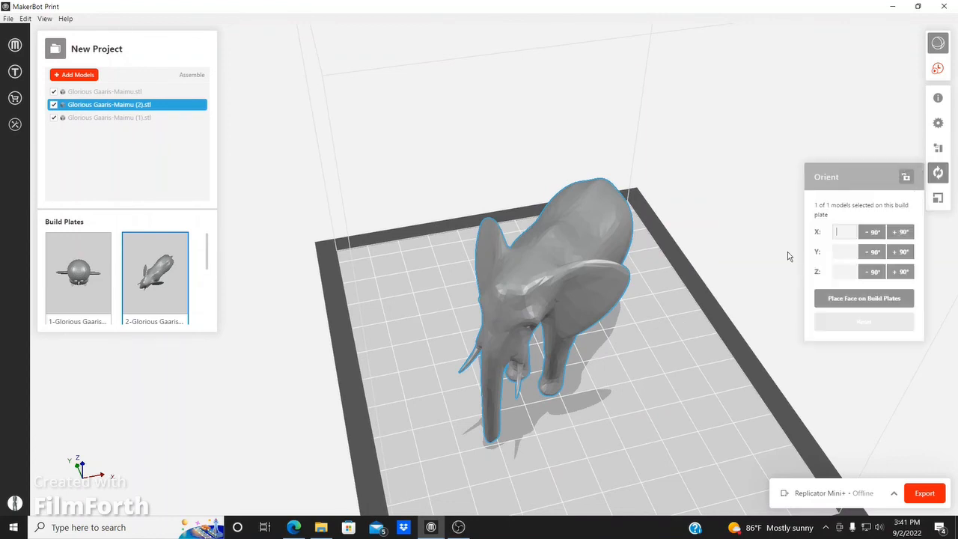
pyautogui.click(873, 272)
pyautogui.click(900, 272)
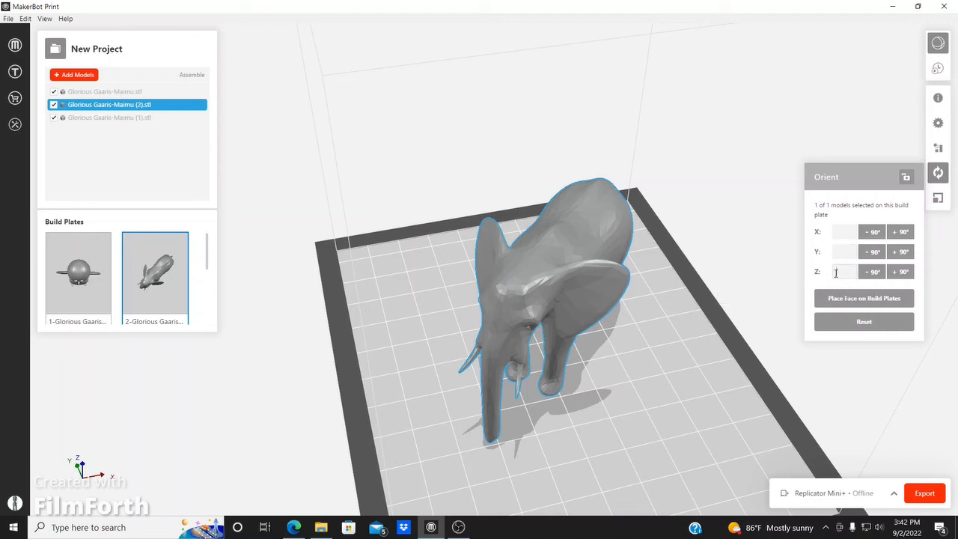
pyautogui.click(836, 273)
pyautogui.write('45')
pyautogui.press('Return')
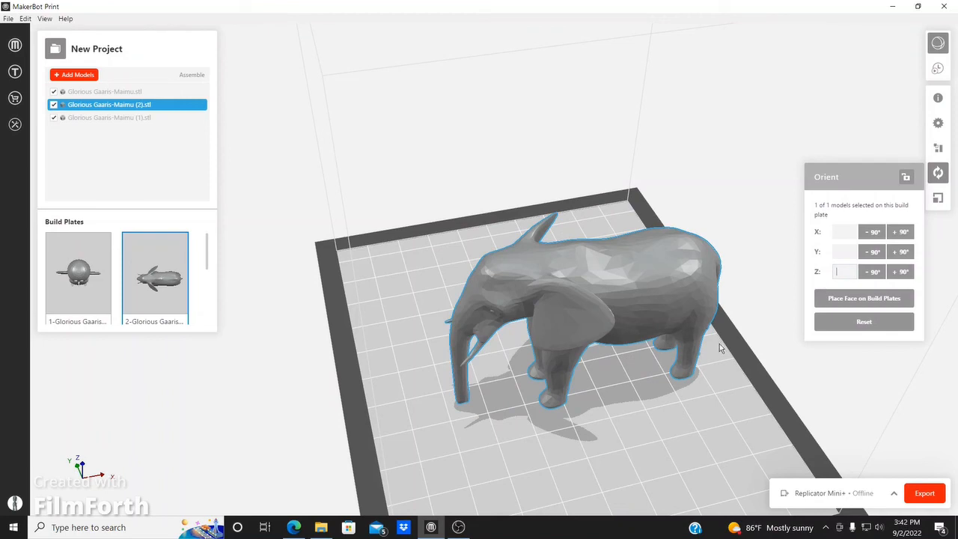
pyautogui.click(898, 274)
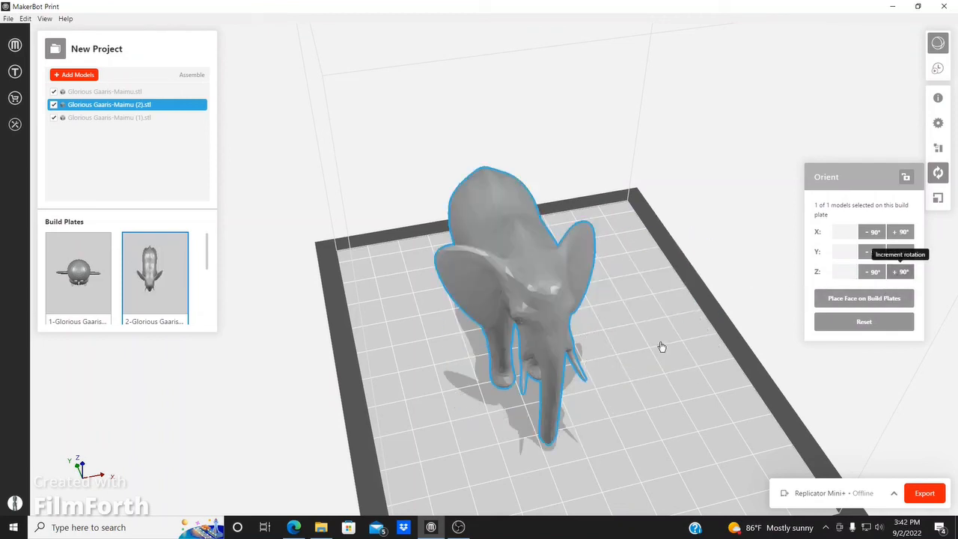
# - Try tipping the elephant +90° about the X axis and turn it back by −90°
pyautogui.rightClick(719, 331)
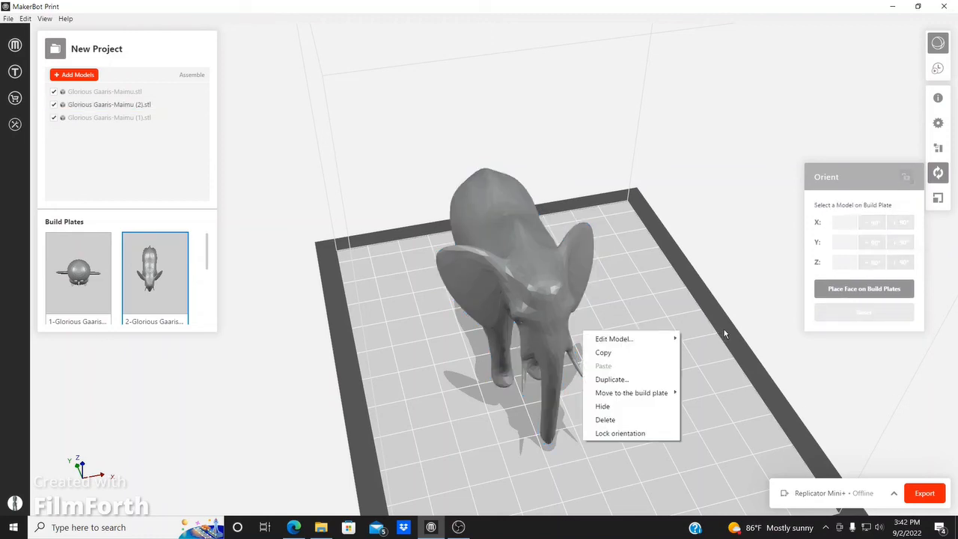
pyautogui.click(580, 344)
pyautogui.moveTo(563, 325); pyautogui.dragTo(537, 309)
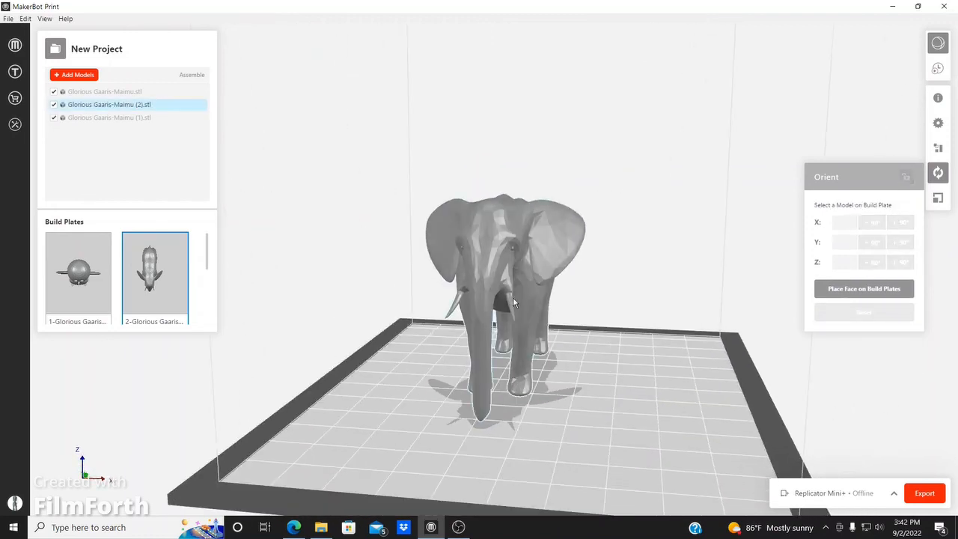
pyautogui.click(512, 297)
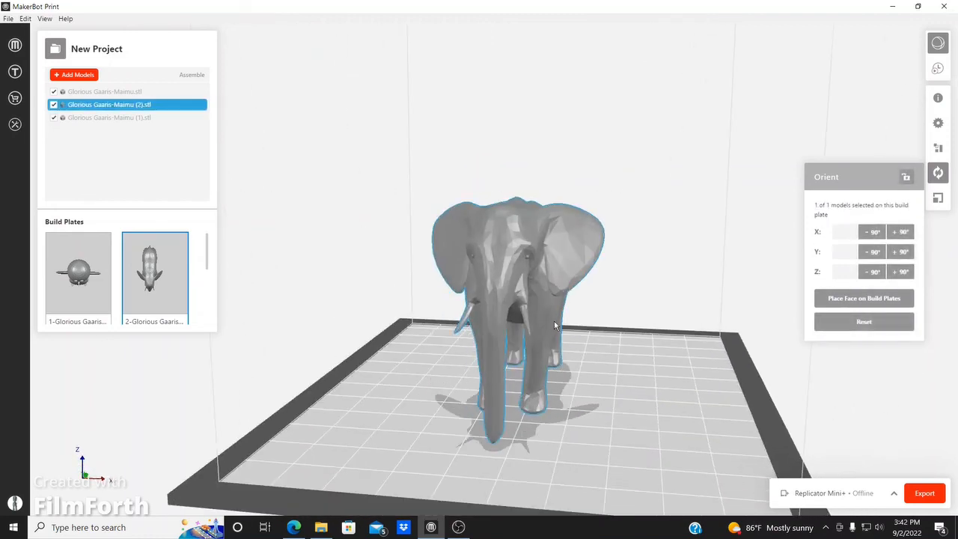
pyautogui.click(898, 234)
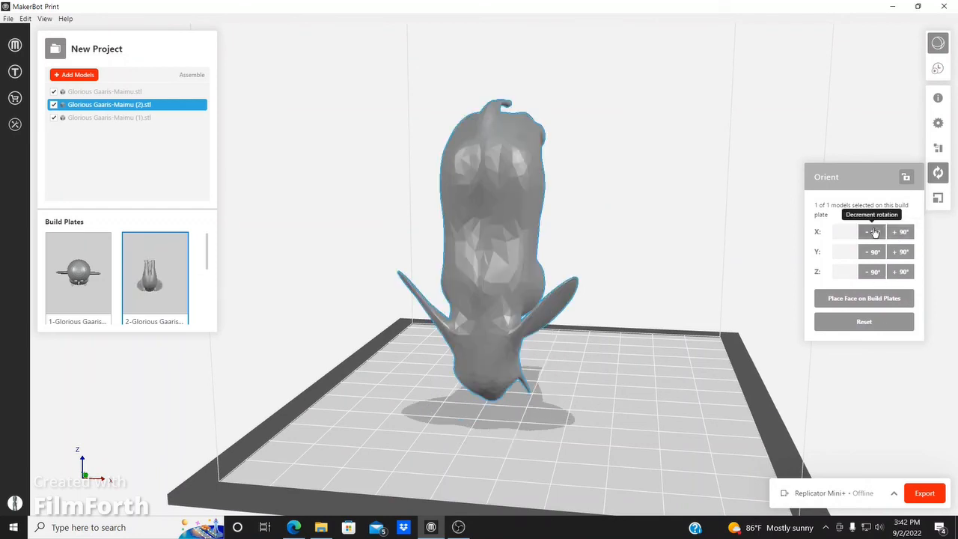
pyautogui.click(873, 234)
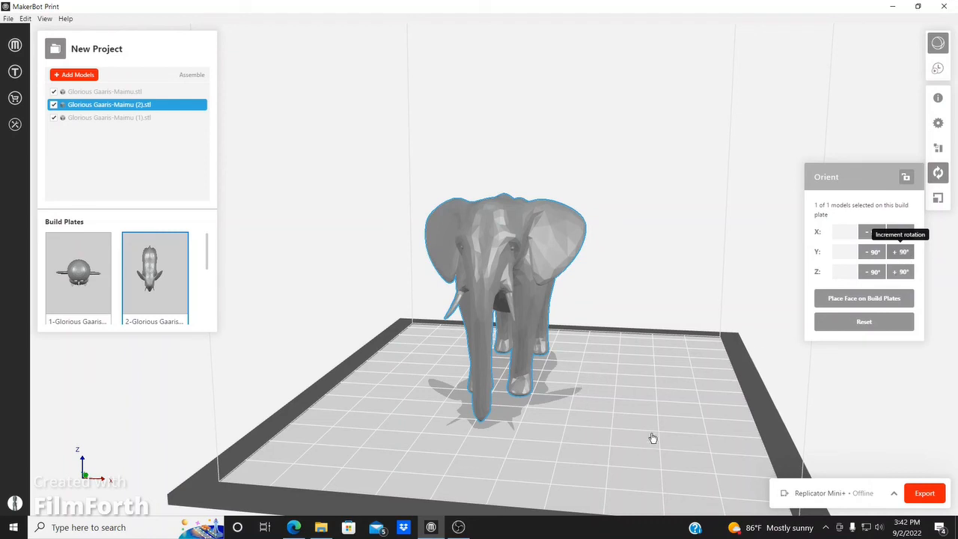
# - Turn the elephant upside down with +90° rotations about the Y axis and check its back from the side
pyautogui.click(900, 251)
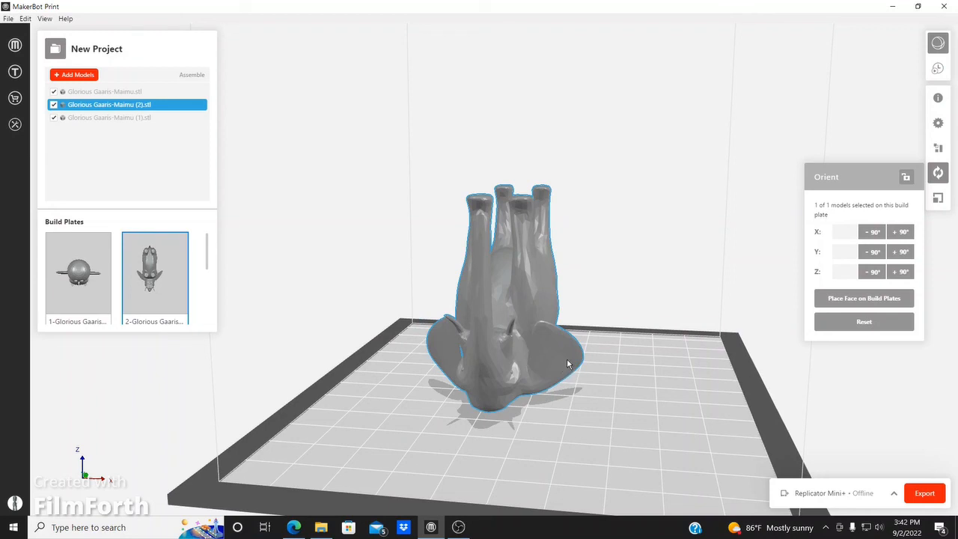
pyautogui.rightClick(567, 359)
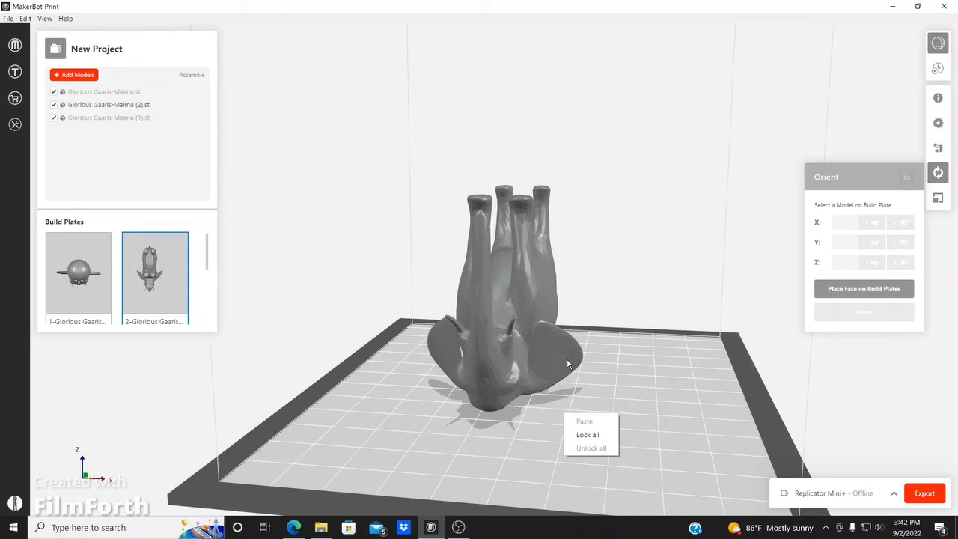
pyautogui.click(727, 376)
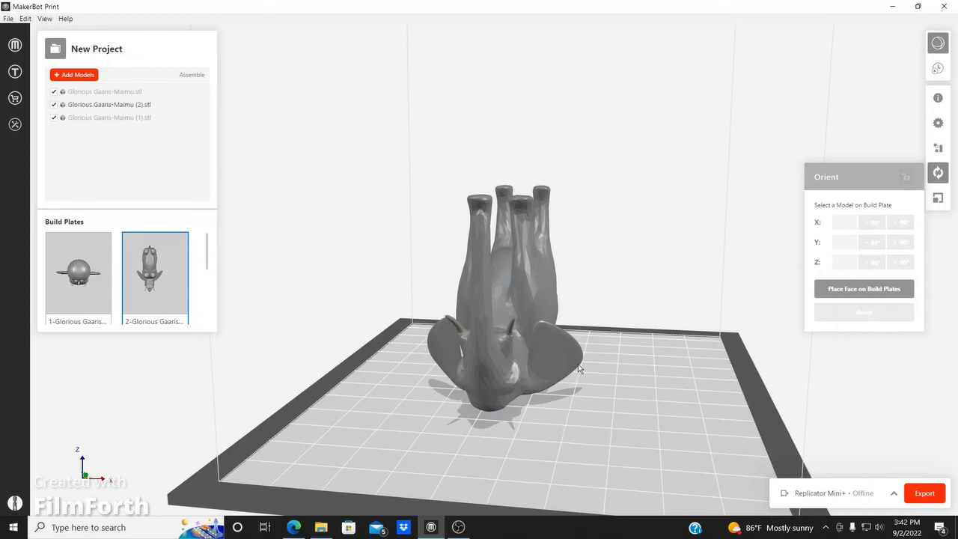
pyautogui.click(693, 451)
pyautogui.moveTo(692, 451); pyautogui.dragTo(551, 395, button='right')
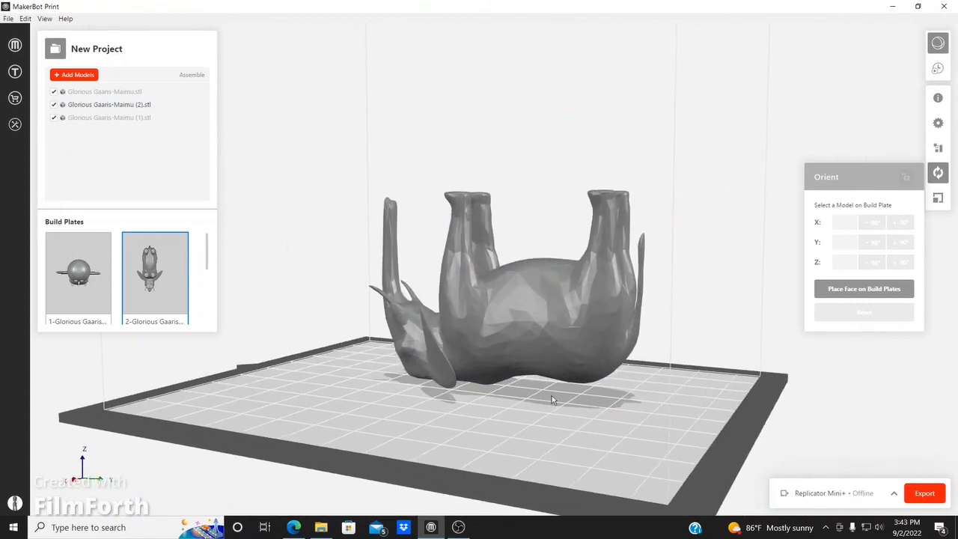
# - Use Place Face on Build Plates to orient a face on the elephant's back to Bottom, and close the Orient settings
pyautogui.click(866, 290)
pyautogui.scroll(8, 551, 383)
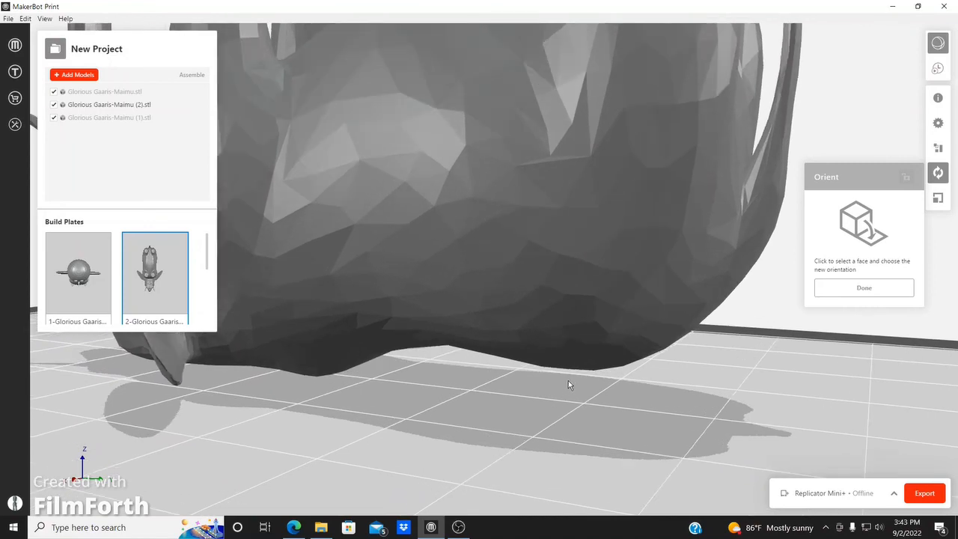
pyautogui.moveTo(568, 380); pyautogui.dragTo(534, 316, button='right')
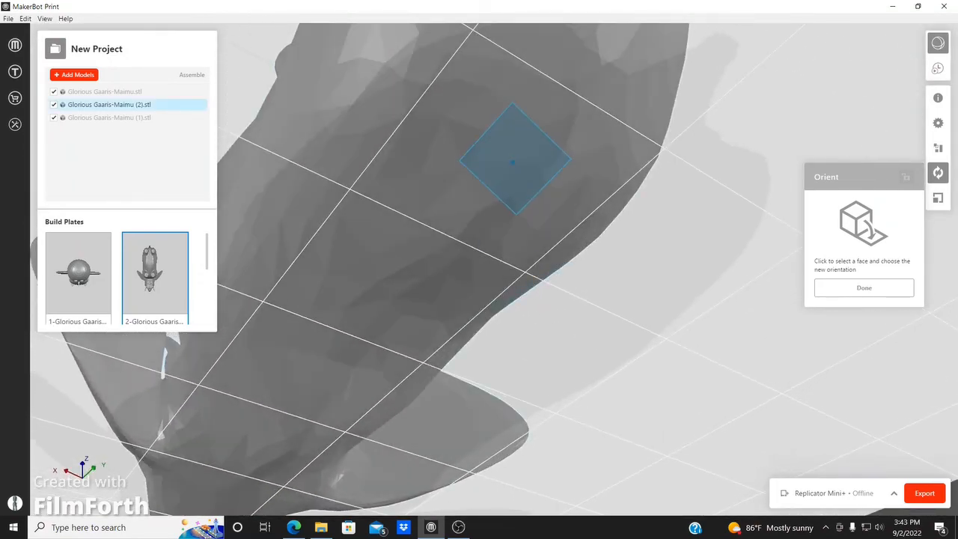
pyautogui.click(522, 193)
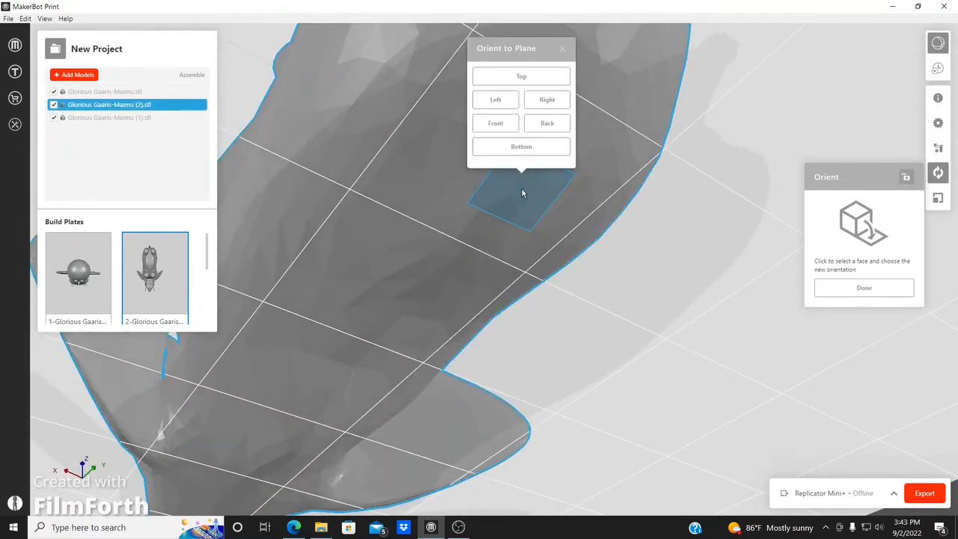
pyautogui.click(528, 149)
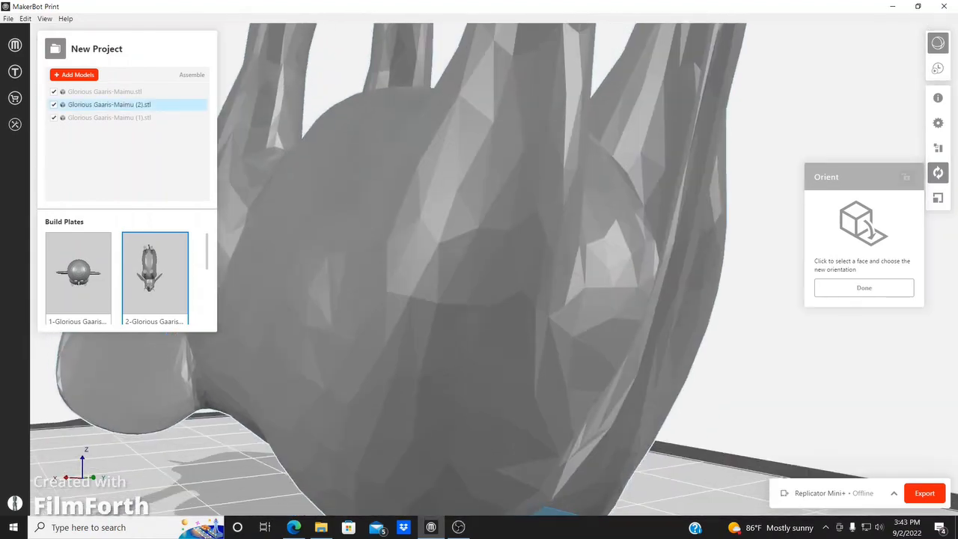
pyautogui.scroll(-3, 642, 487)
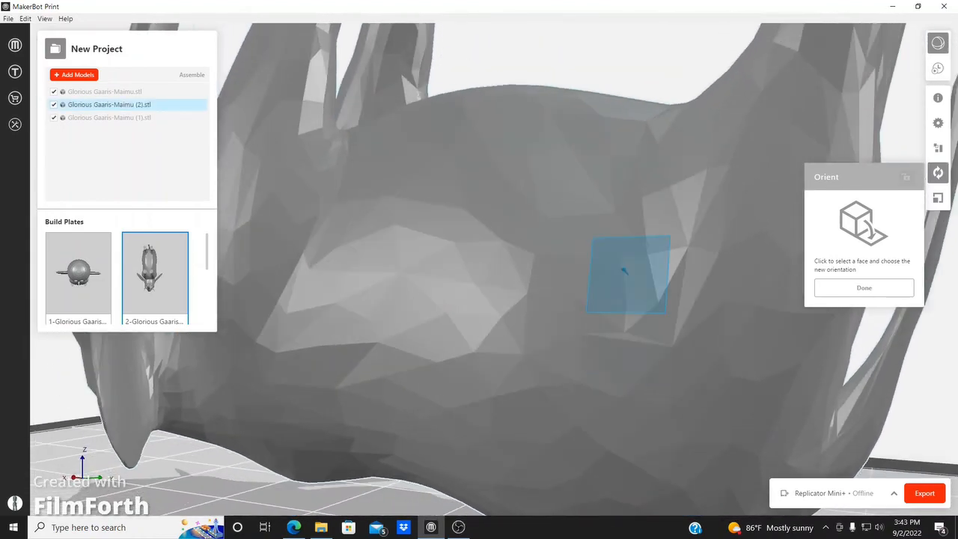
pyautogui.scroll(-4, 631, 228)
pyautogui.scroll(-3, 634, 227)
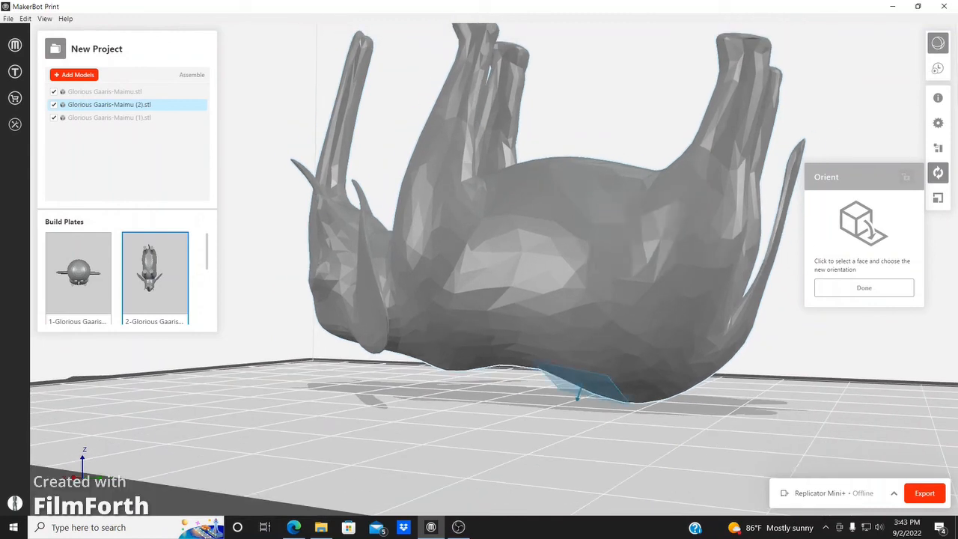
pyautogui.click(938, 174)
pyautogui.moveTo(344, 237); pyautogui.dragTo(473, 237)
pyautogui.click(473, 237)
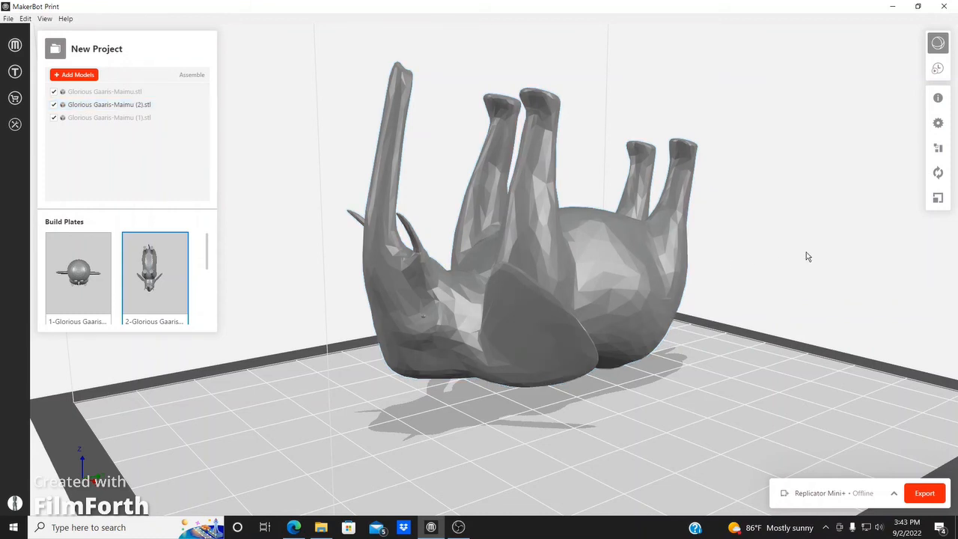
# - Generate the print preview of the upside-down elephant, inspect its layers and support material, and return to the model view
pyautogui.click(936, 71)
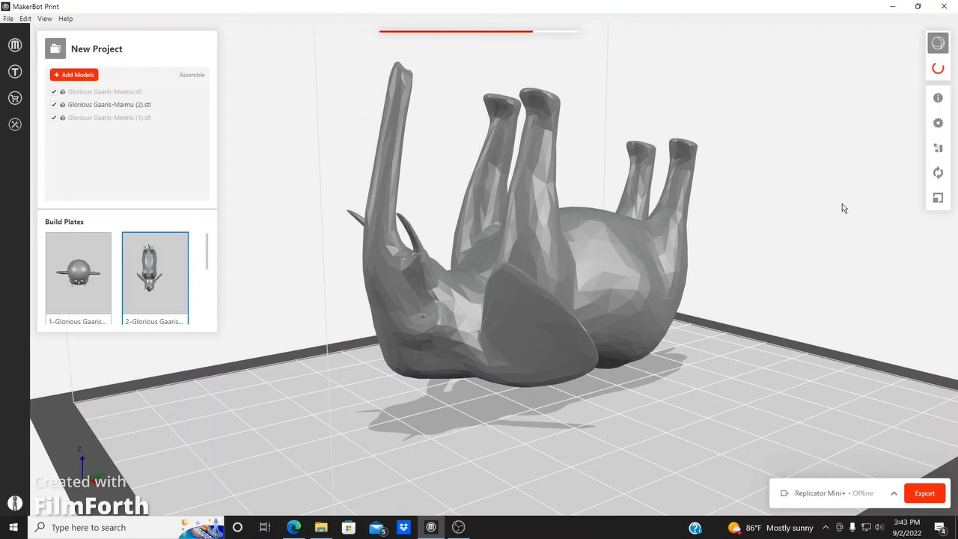
pyautogui.click(478, 348)
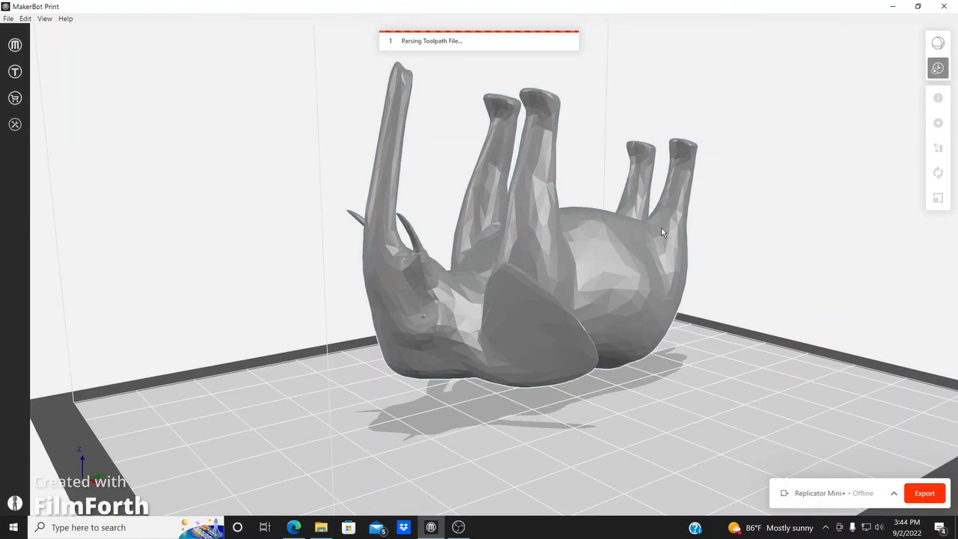
pyautogui.moveTo(663, 224); pyautogui.dragTo(715, 355, button='right')
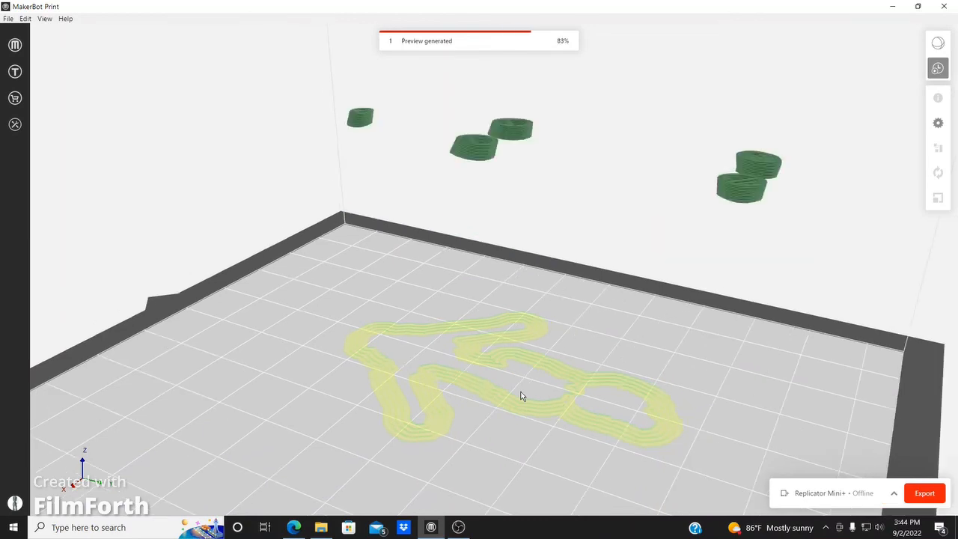
pyautogui.moveTo(444, 362); pyautogui.dragTo(509, 357)
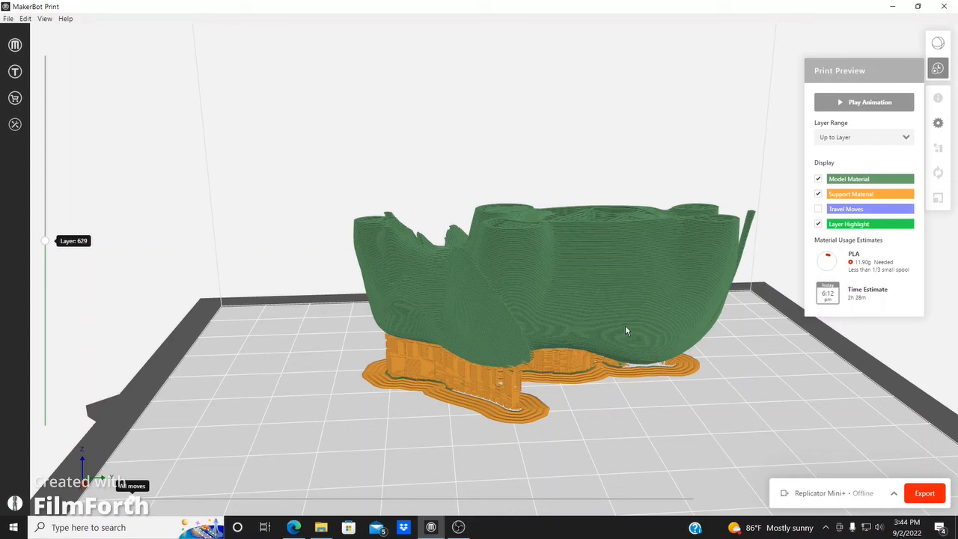
pyautogui.click(938, 69)
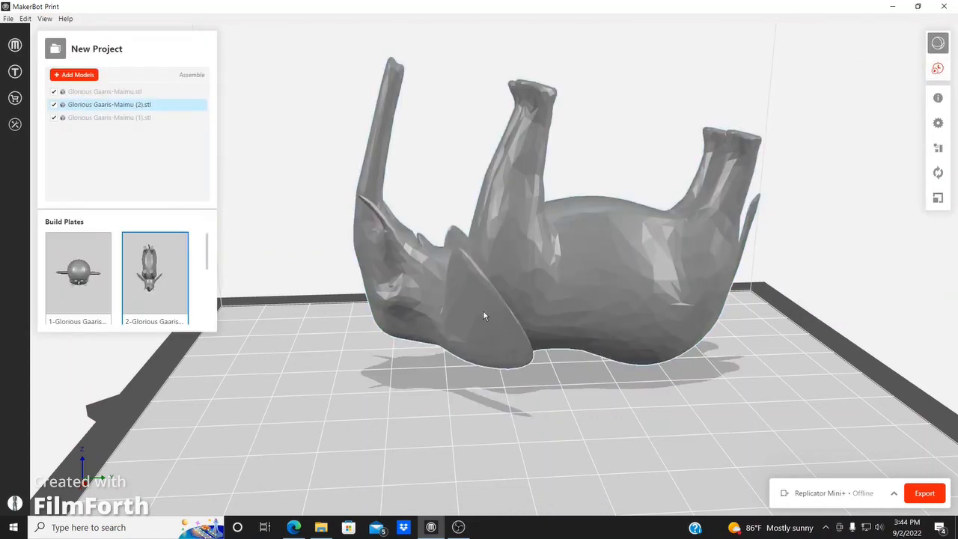
# - Delete the upside-down elephant, Glorious Gaaris-Maimu (2).stl, from the second build plate
pyautogui.moveTo(483, 311); pyautogui.dragTo(508, 332, button='right')
pyautogui.scroll(-3, 510, 325)
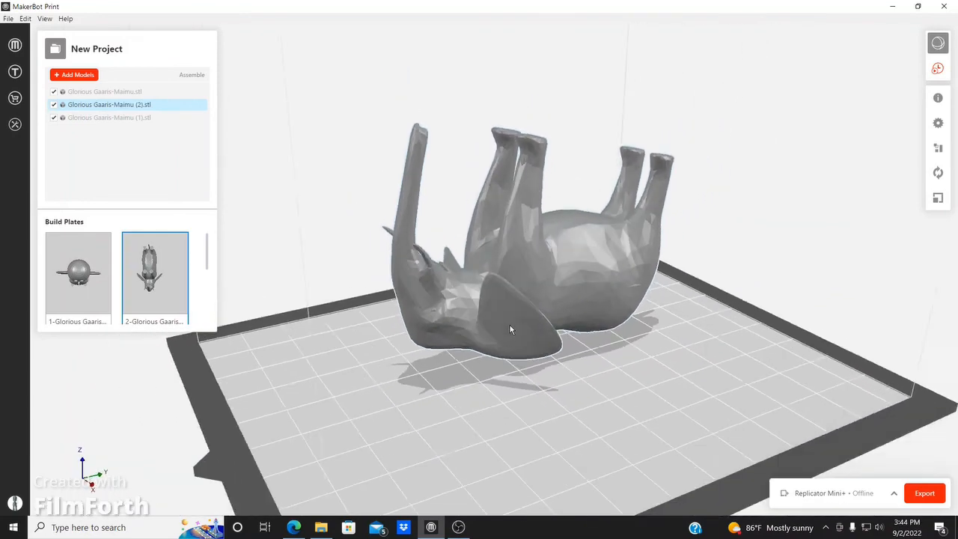
pyautogui.click(415, 392)
pyautogui.moveTo(415, 392); pyautogui.dragTo(598, 353, button='right')
pyautogui.scroll(-2, 598, 353)
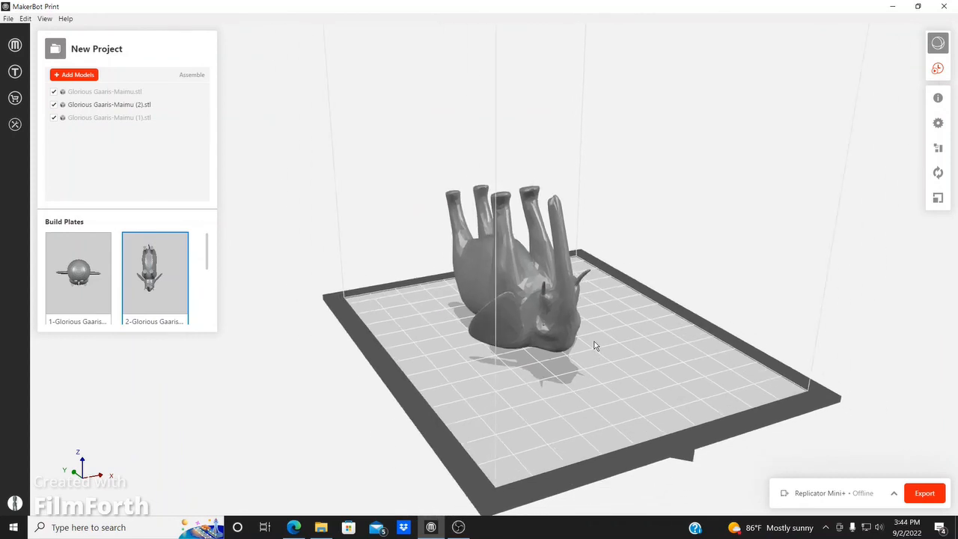
pyautogui.click(514, 307)
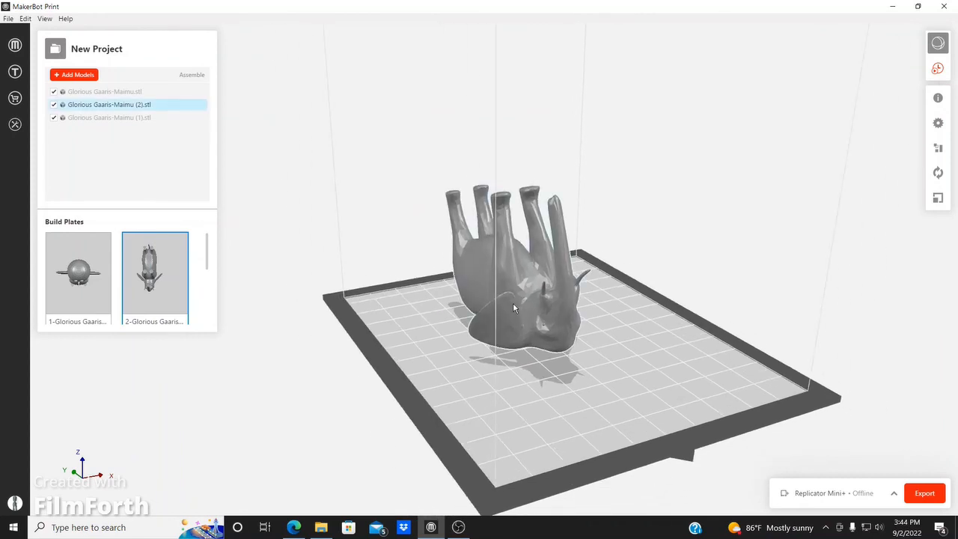
pyautogui.click(513, 305)
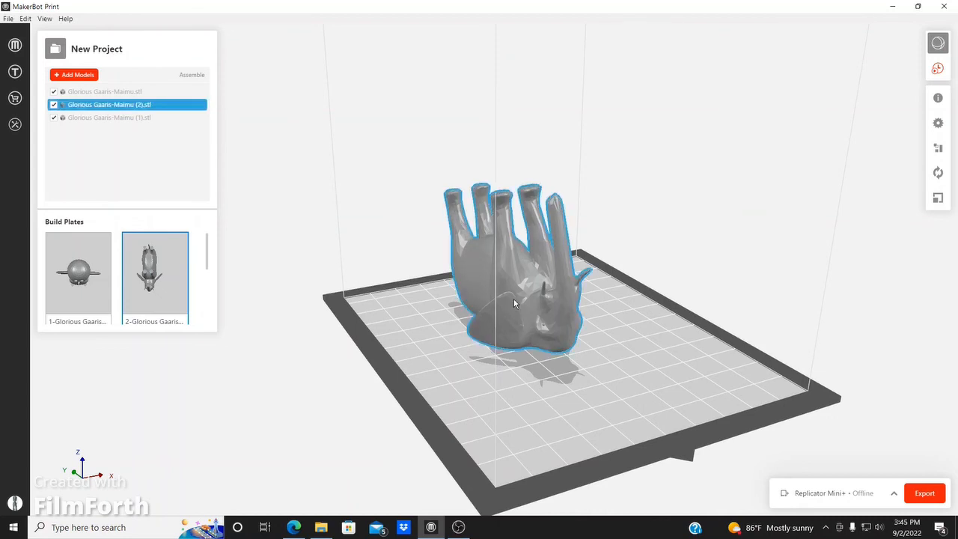
pyautogui.press('Delete')
# - Switch to the first build plate and view the penguin and its whole plate from the front, leaving nothing selected
pyautogui.click(81, 286)
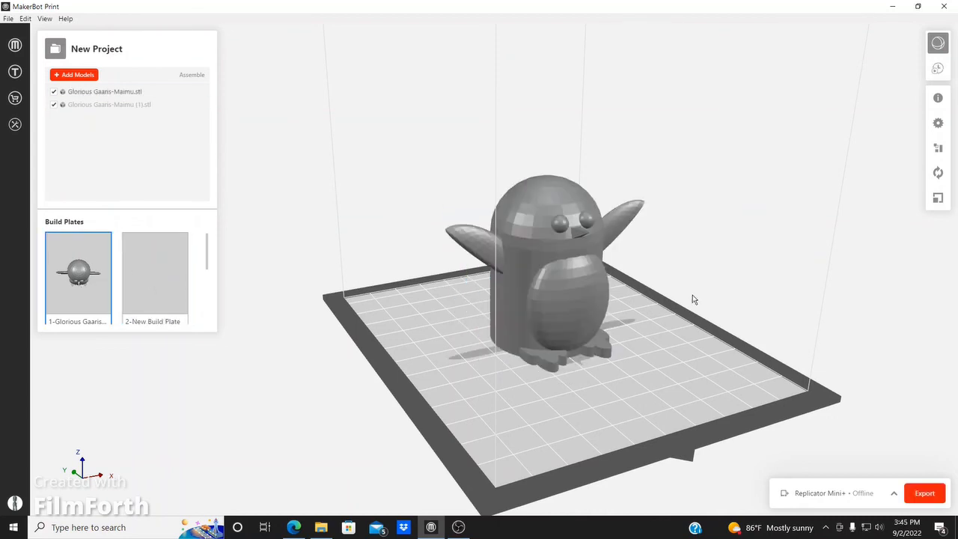
pyautogui.moveTo(692, 299); pyautogui.dragTo(553, 300)
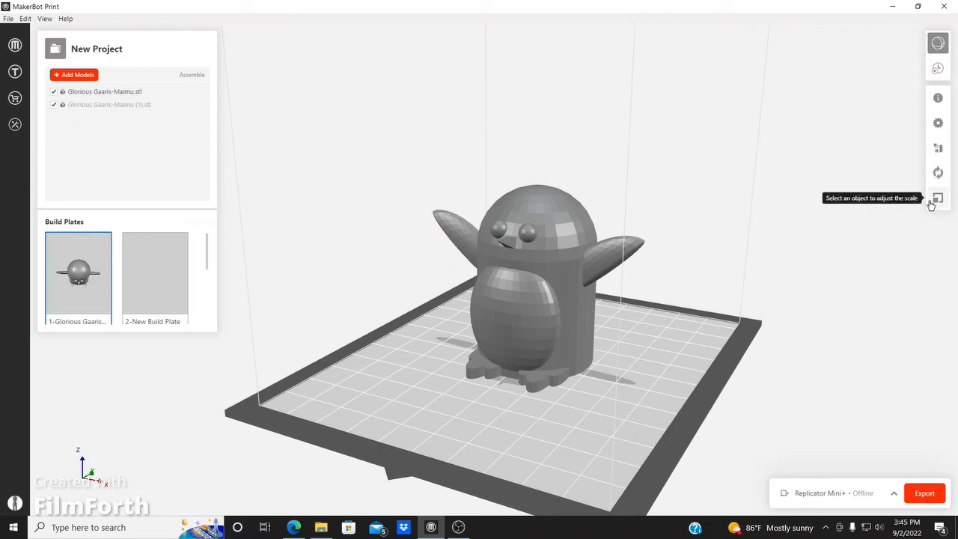
pyautogui.click(521, 339)
pyautogui.scroll(-3, 521, 339)
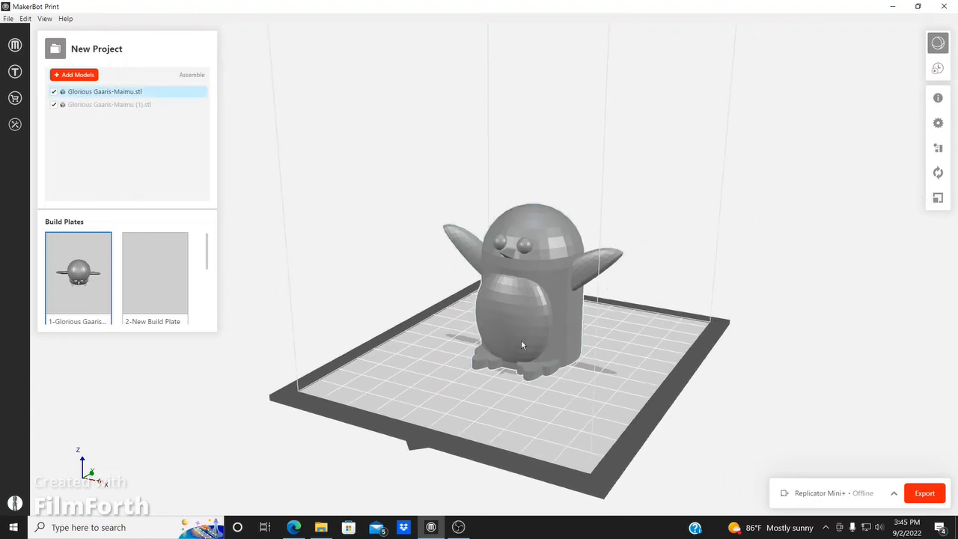
pyautogui.click(476, 391)
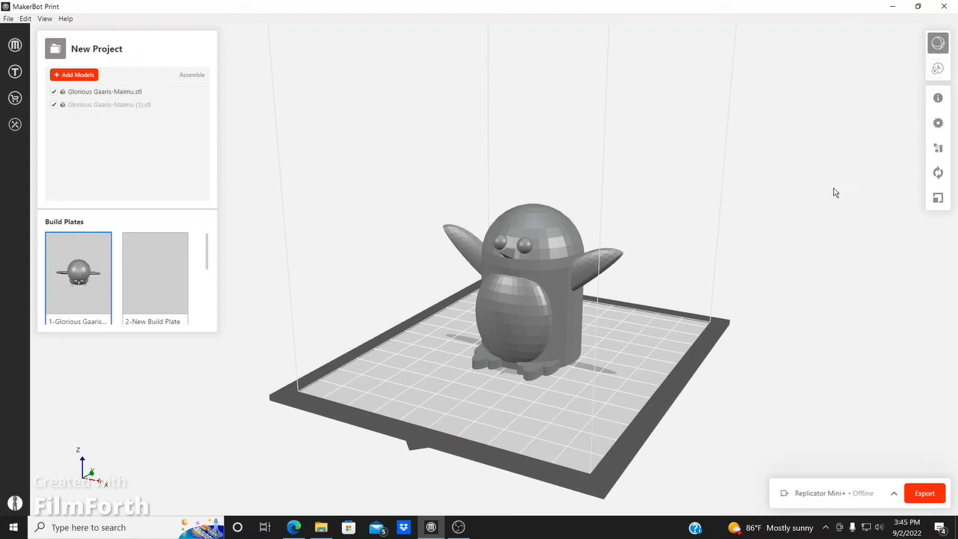
# - Look at the export dialog for the penguin's .makerbot file without saving, and check the list of available printers
pyautogui.click(924, 493)
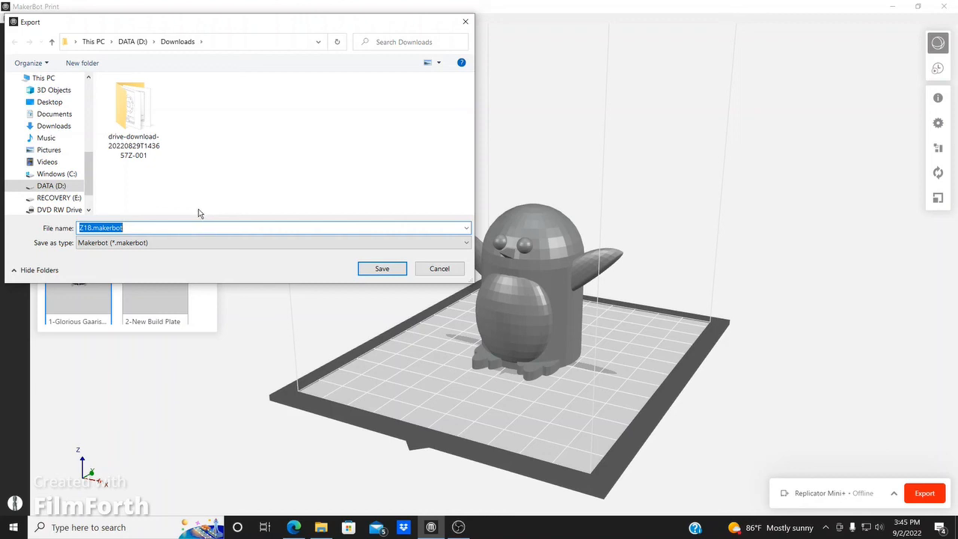
pyautogui.click(441, 273)
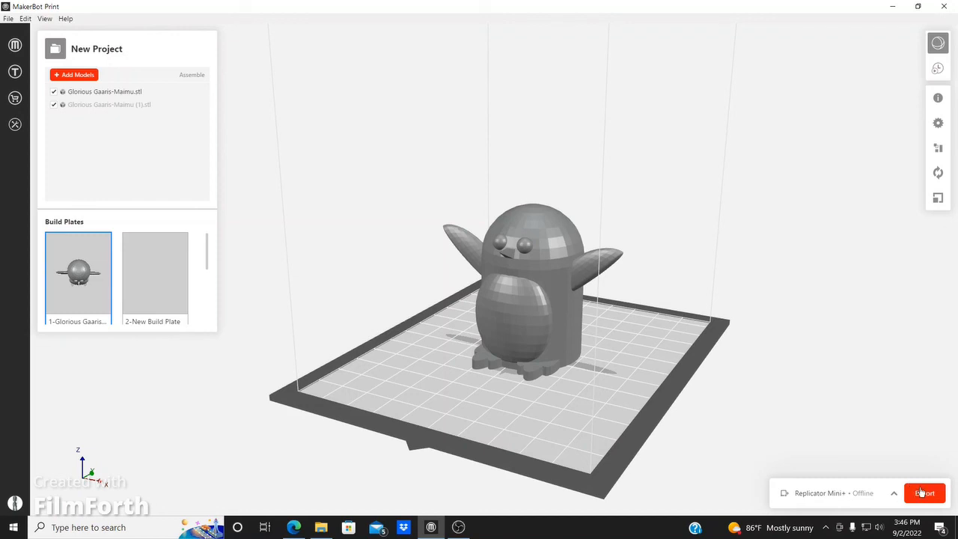
pyautogui.click(879, 487)
pyautogui.moveTo(870, 129)
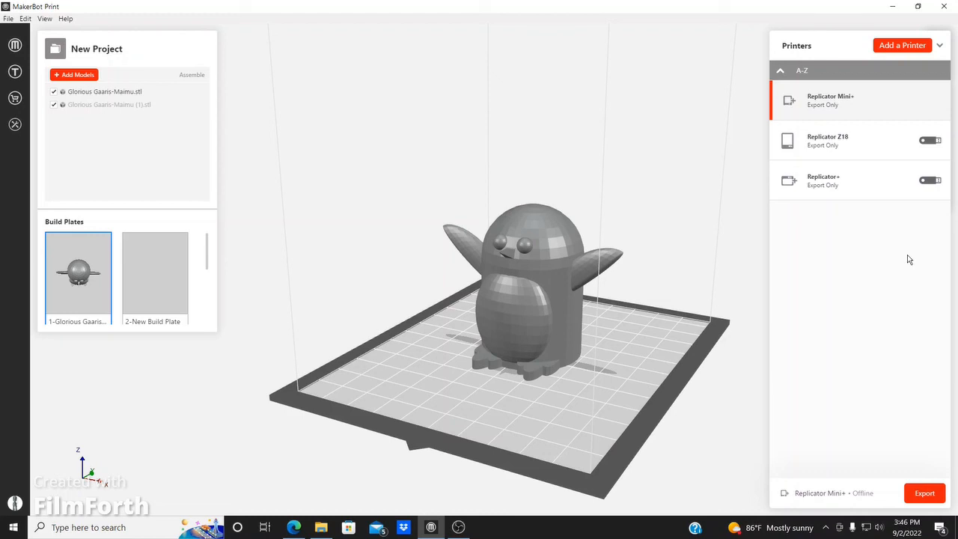
pyautogui.click(728, 332)
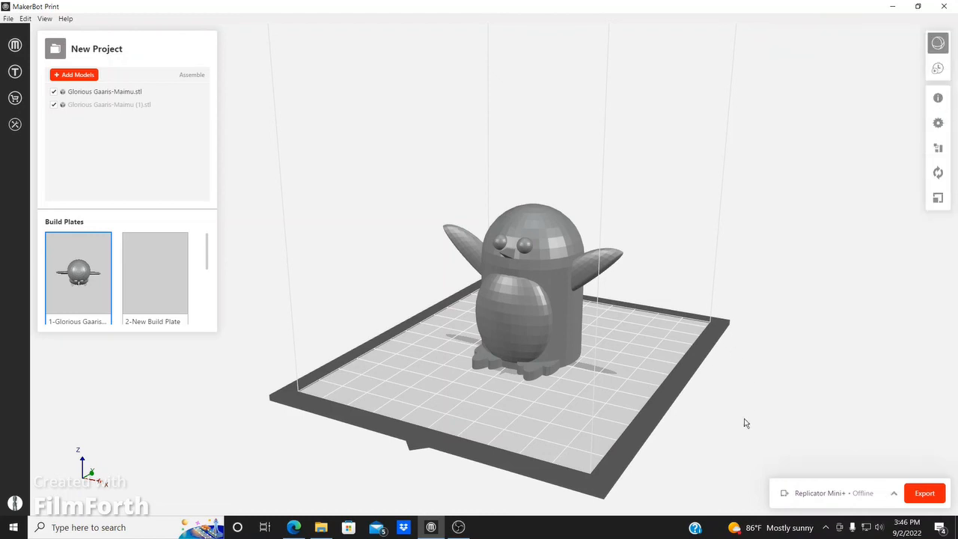